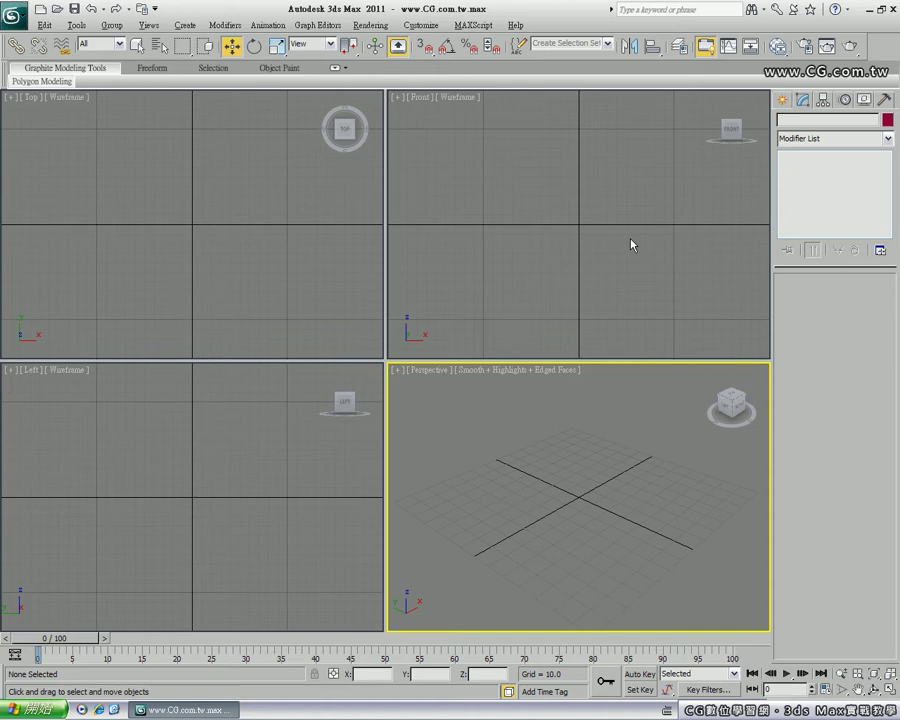
- Activate the Line tool under Create > Shapes > Splines
left_click(784, 106)
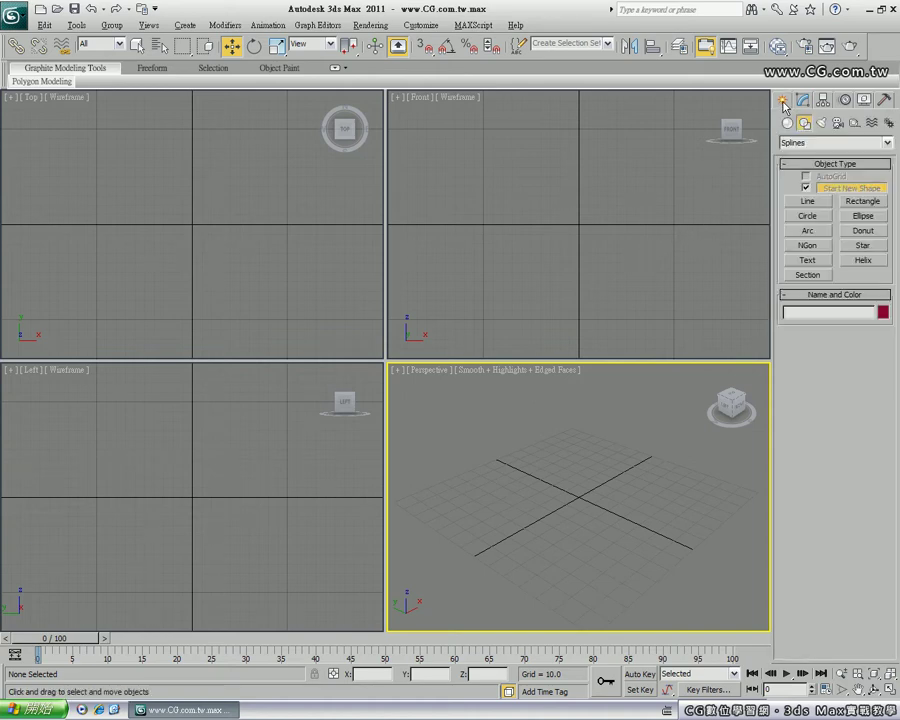
left_click(807, 204)
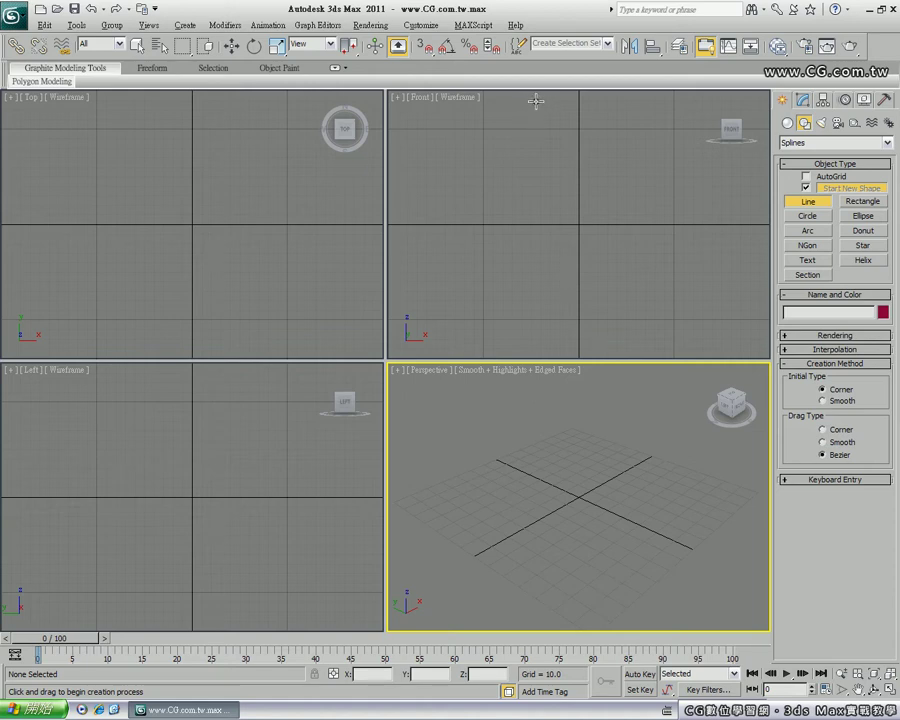
- Draw a five-vertex zigzag half-profile in the Front view, from the top down to the base centre
left_click(536, 101)
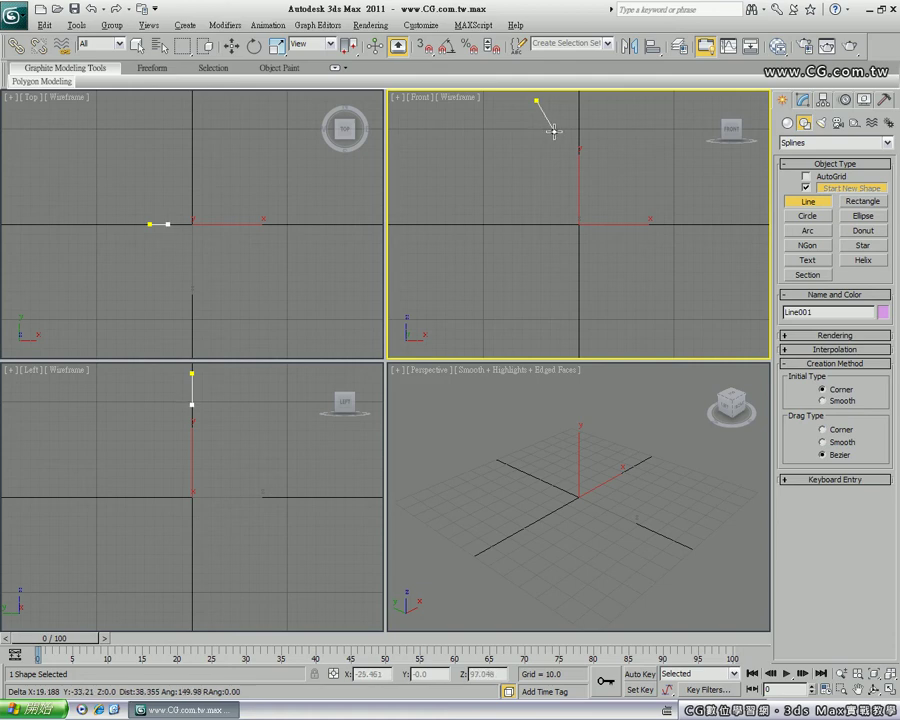
left_click(553, 131)
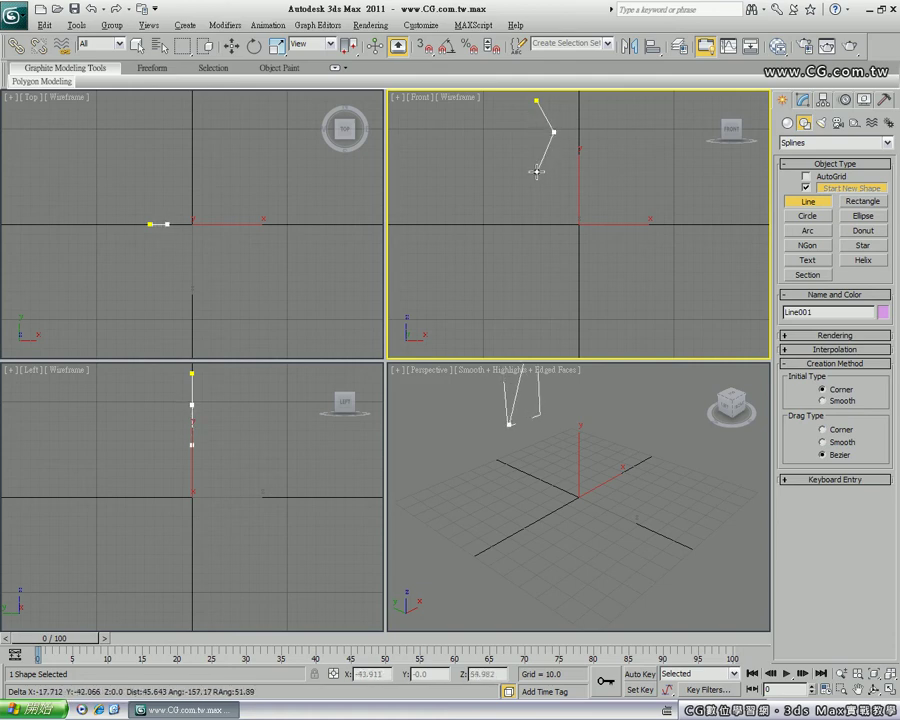
left_click(537, 175)
left_click(544, 224)
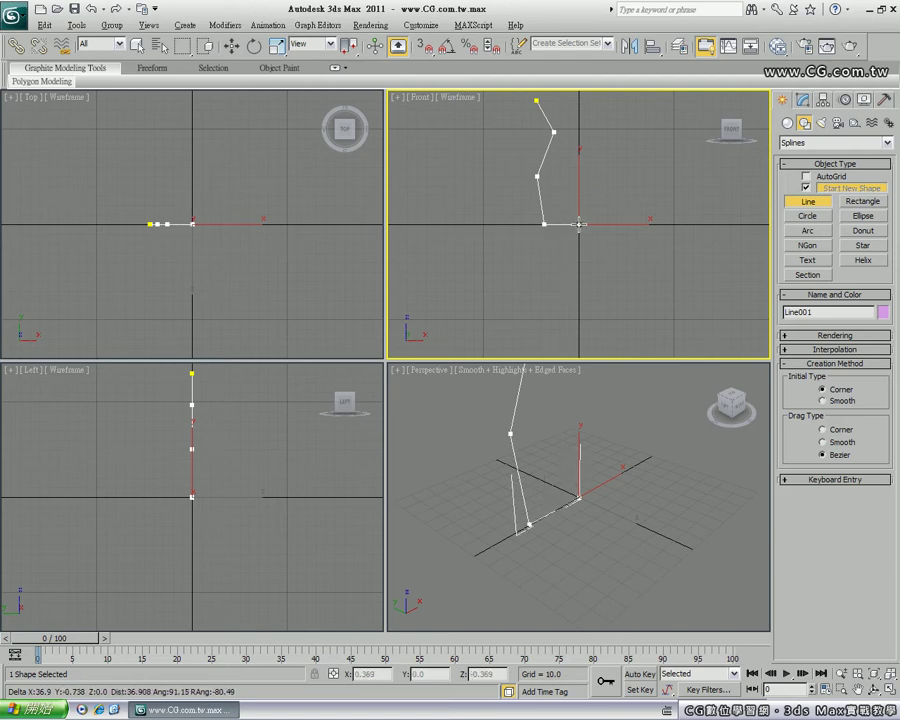
left_click(579, 224)
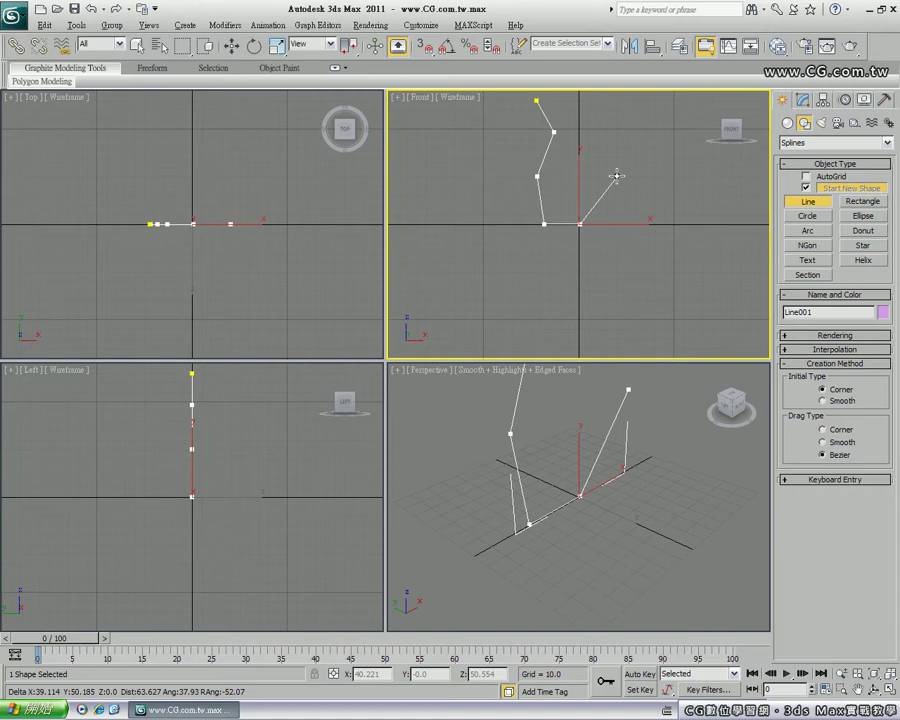
right_click(617, 176)
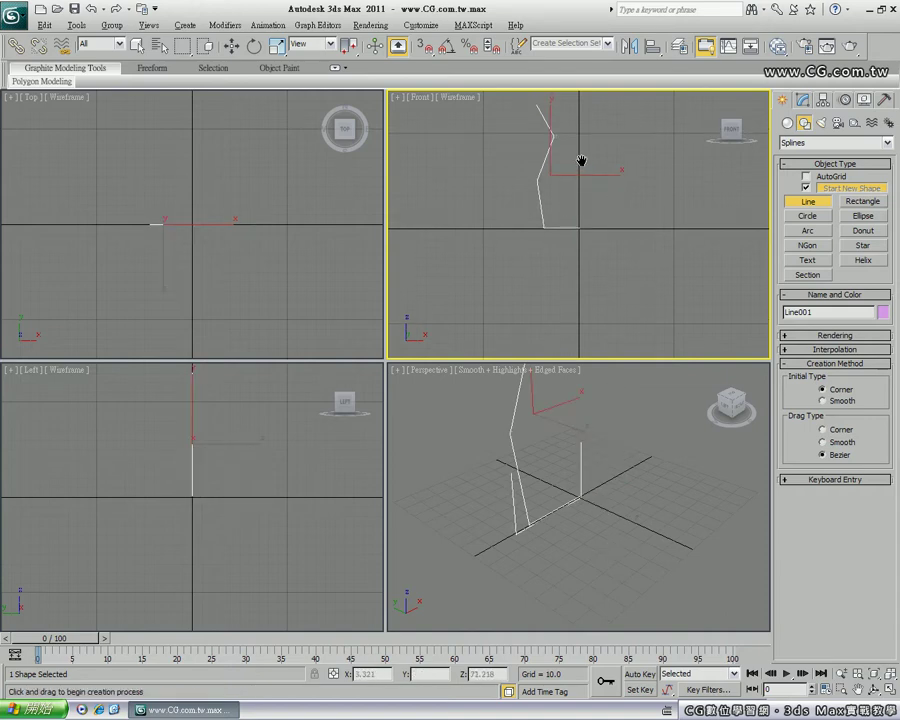
scroll(580, 162, "up", 2)
middle_click_drag(580, 216, 577, 253)
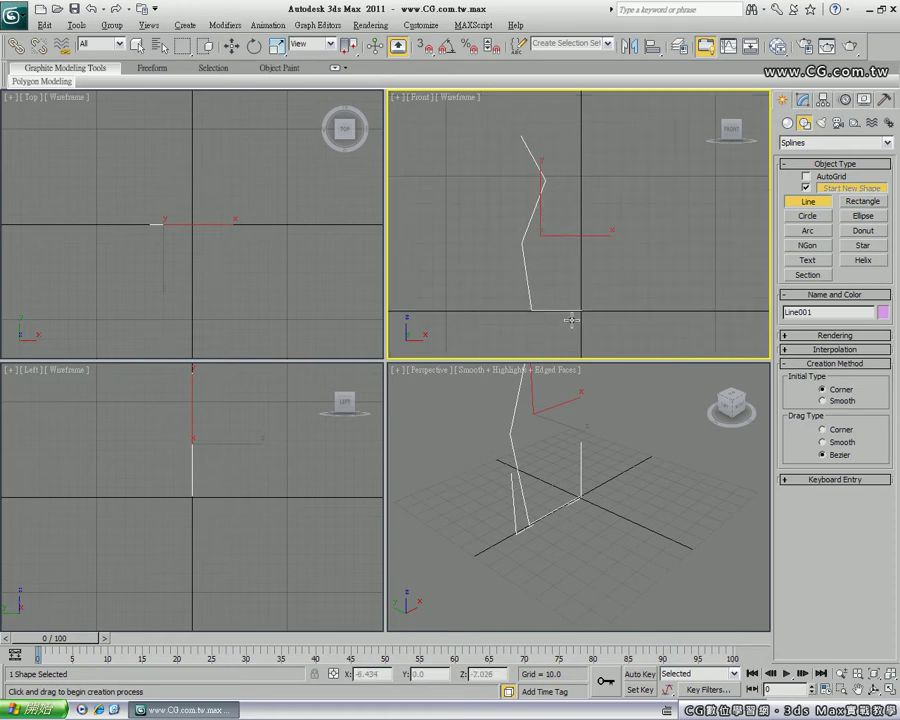
mouse_move(569, 466)
middle_mouse_down("alt")
mouse_move(561, 452)
mouse_move(571, 507)
mouse_move(566, 488)
mouse_move(550, 480)
mouse_move(543, 505)
mouse_move(550, 466)
mouse_move(542, 490)
mouse_move(622, 488)
mouse_move(540, 490)
mouse_move(510, 440)
middle_mouse_up("alt")
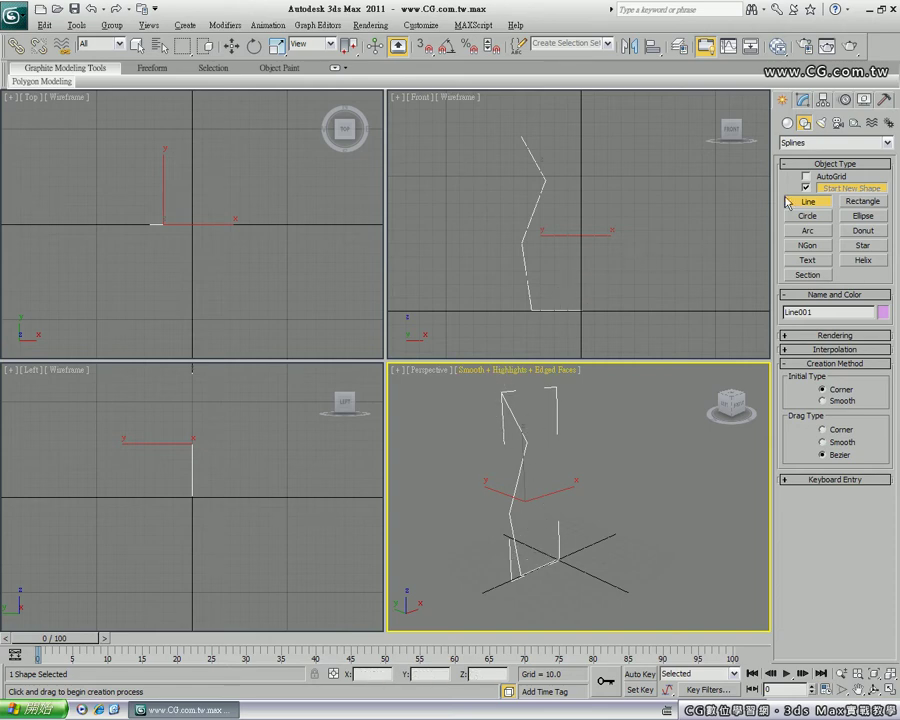
- Add a Lathe modifier to Line001 from the Modify panel's Modifier List
left_click(803, 102)
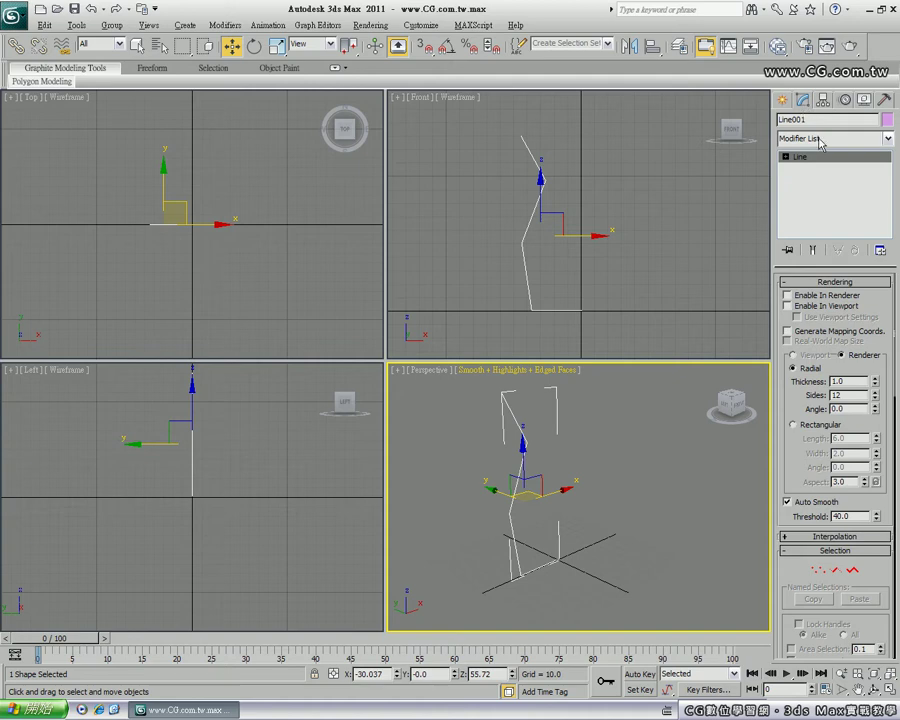
left_click(888, 139)
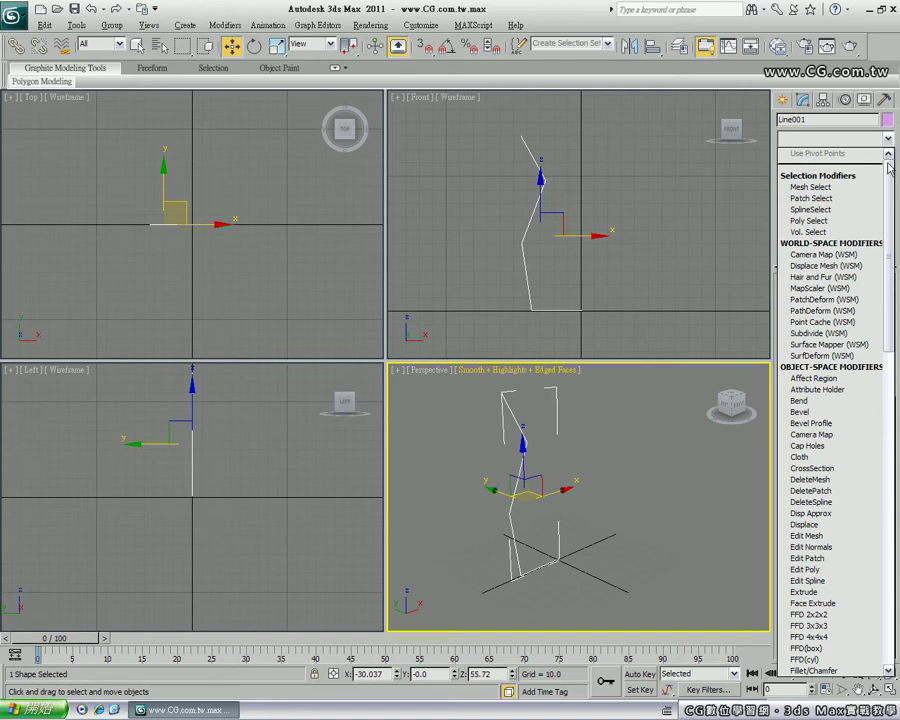
left_click_drag(889, 150, 889, 472)
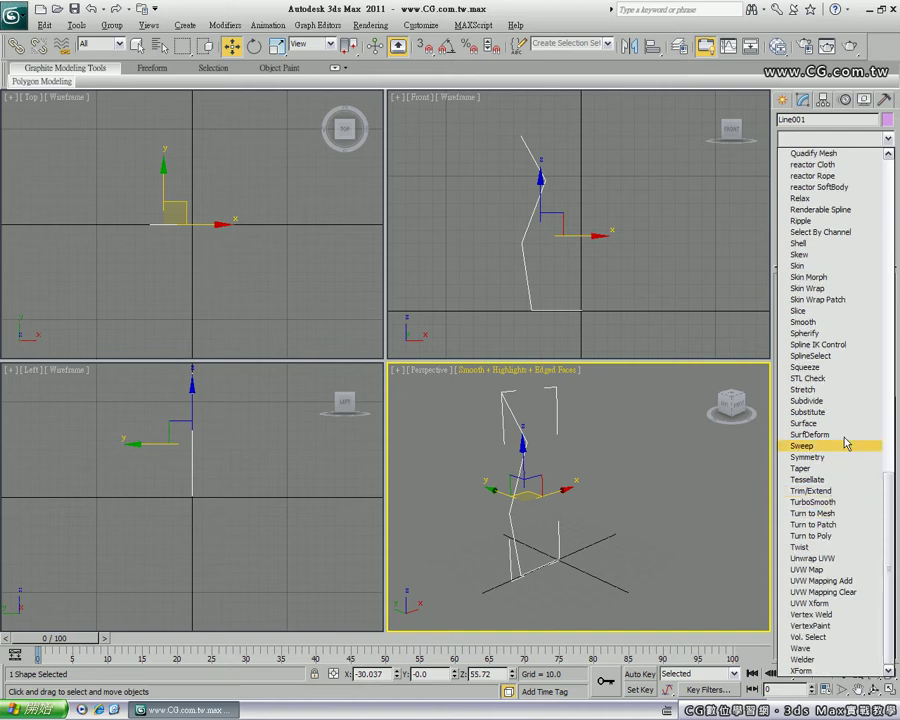
scroll(891, 491, "up", 1)
left_click_drag(889, 491, 889, 360)
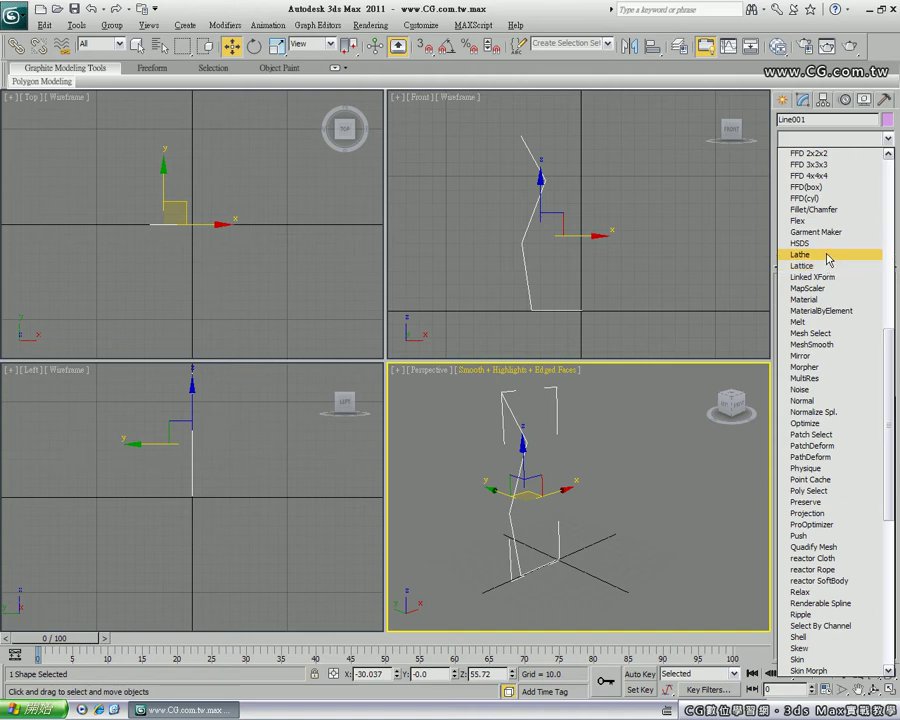
left_click(827, 259)
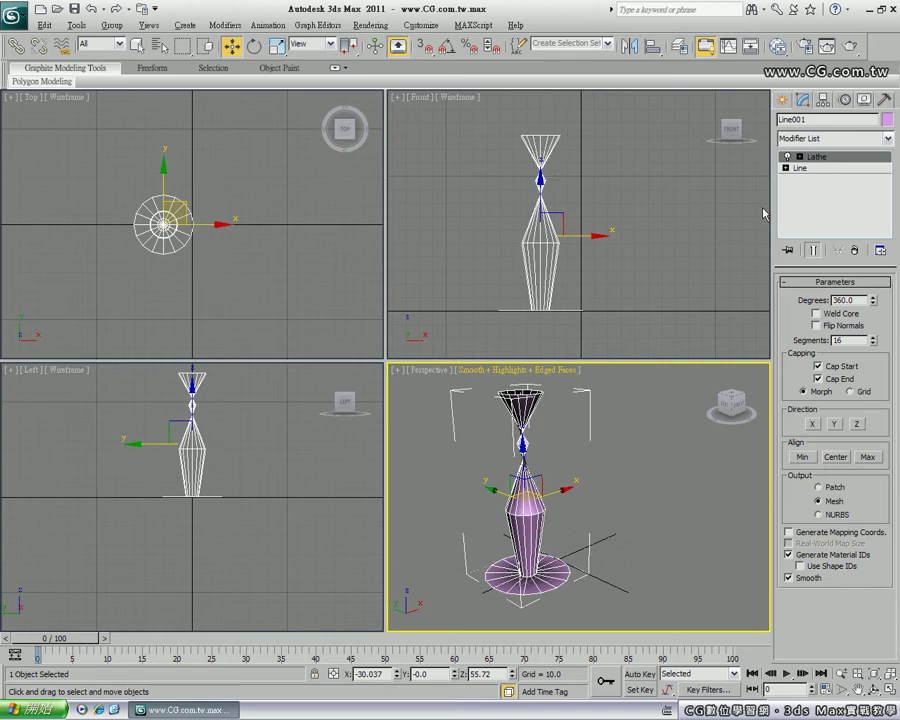
- Toggle the Lathe modifier's light bulb repeatedly, leaving it off so only the profile shows
left_click(787, 158)
left_click(787, 158)
left_click(787, 158)
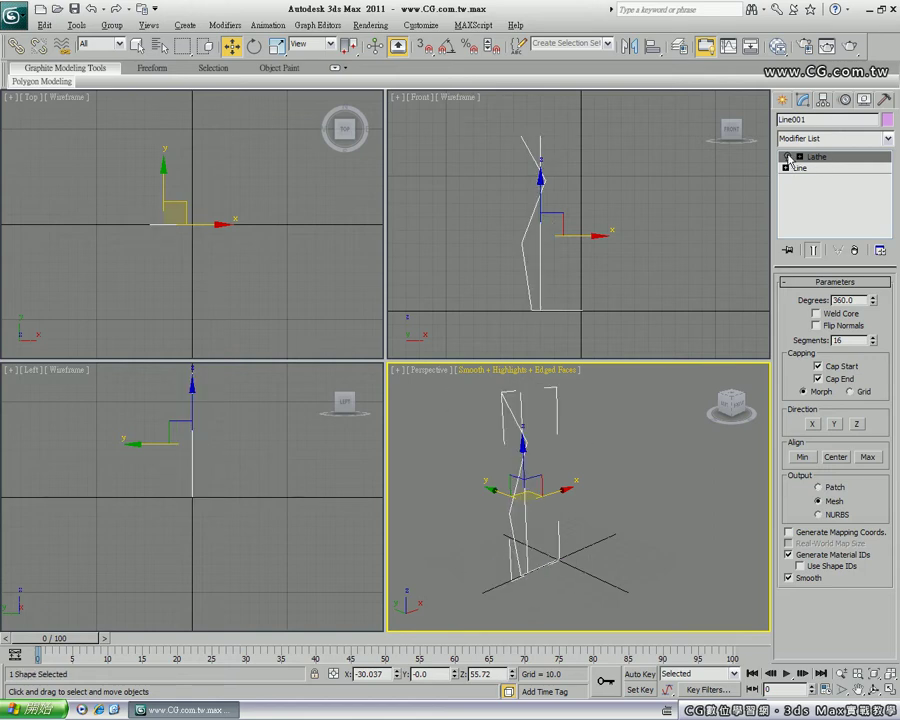
left_click(787, 157)
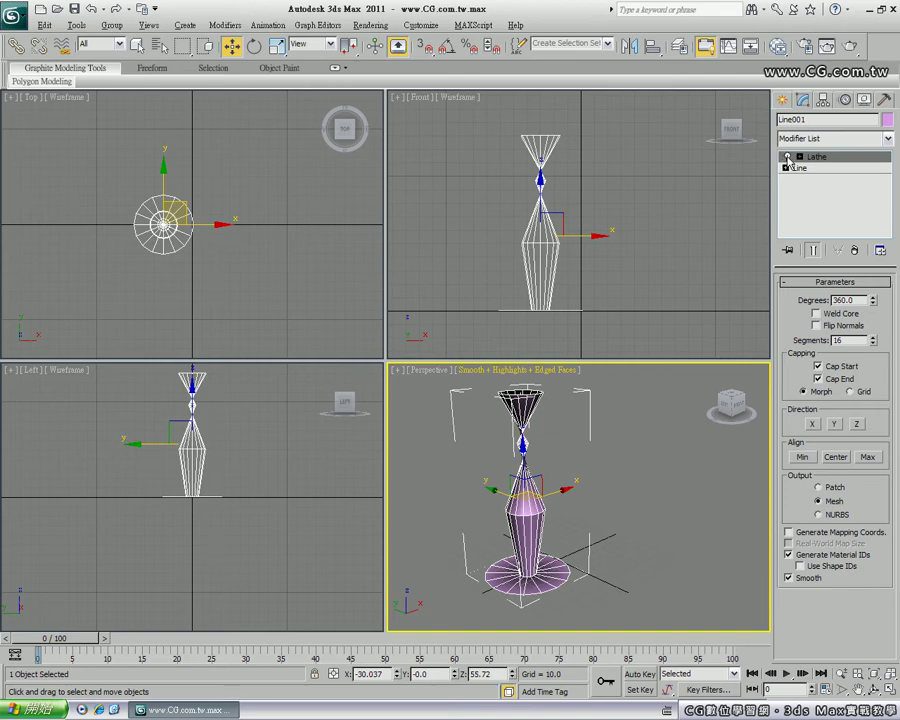
left_click(787, 157)
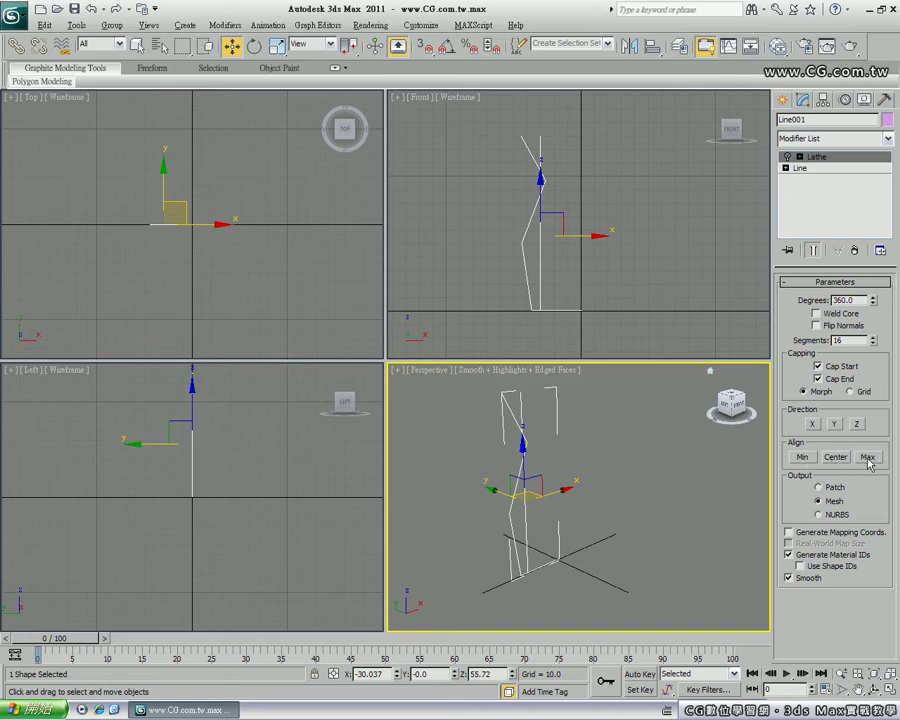
- Compare Lathe Align Min, Center and Max, settle on Max, and re-enable the Lathe
left_click(808, 461)
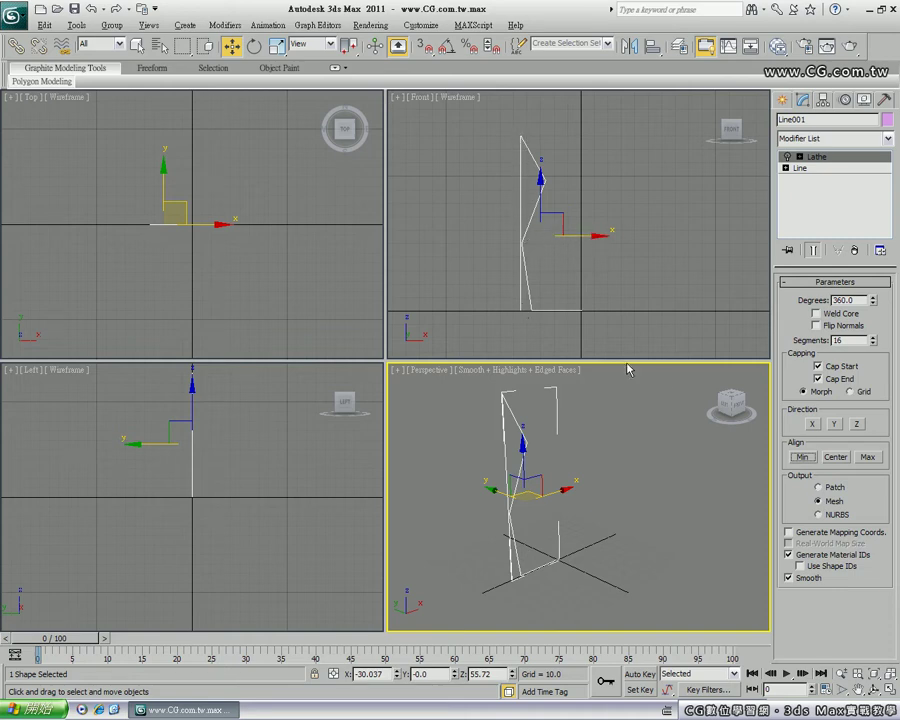
left_click(789, 457)
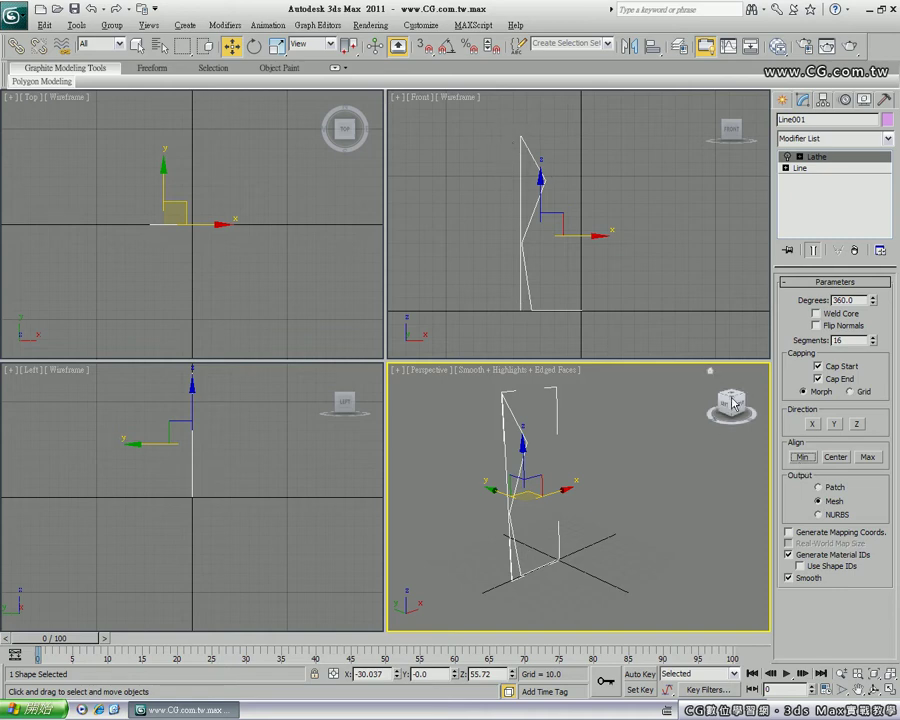
left_click(838, 457)
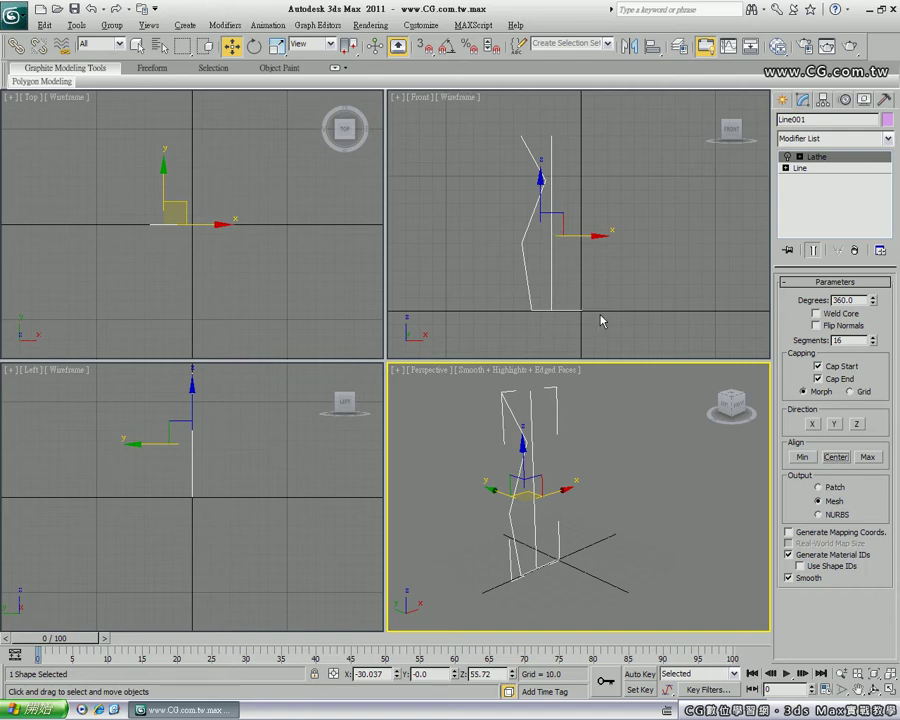
left_click(868, 457)
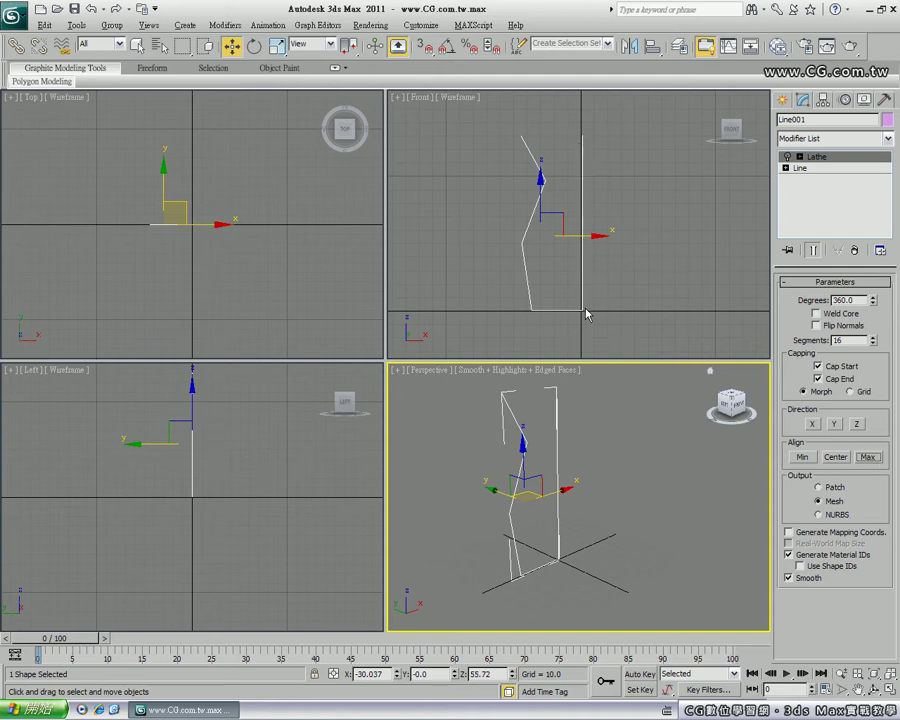
left_click(787, 157)
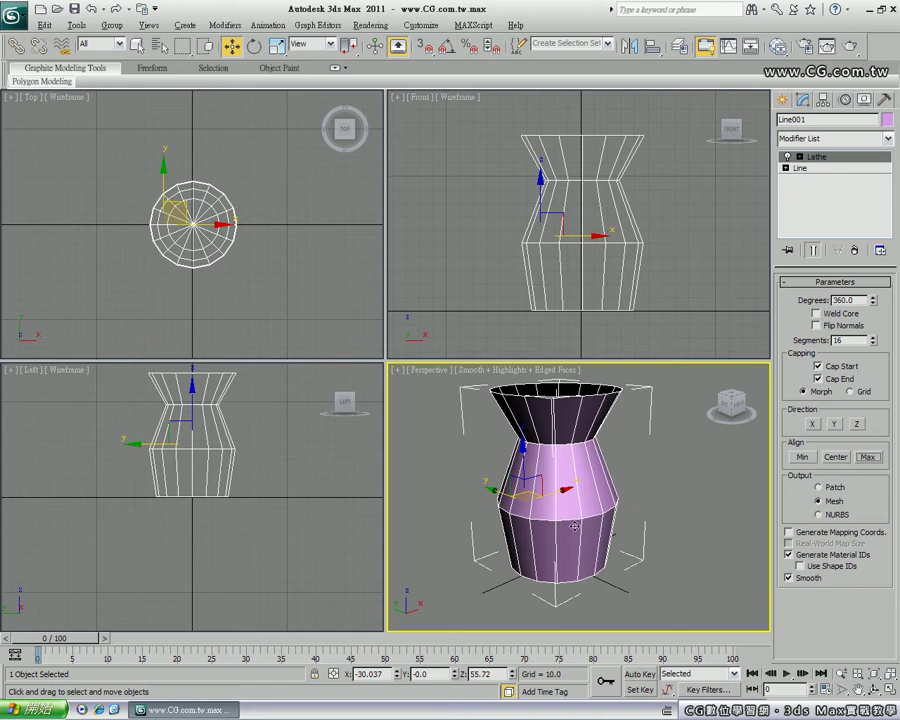
- Inspect the vase in Perspective, then select it in the Front view and delete it
mouse_move(561, 513)
middle_mouse_down("alt")
mouse_move(576, 538)
mouse_move(565, 585)
mouse_move(565, 515)
middle_mouse_up("alt")
middle_click_drag(565, 490, 560, 583, "alt")
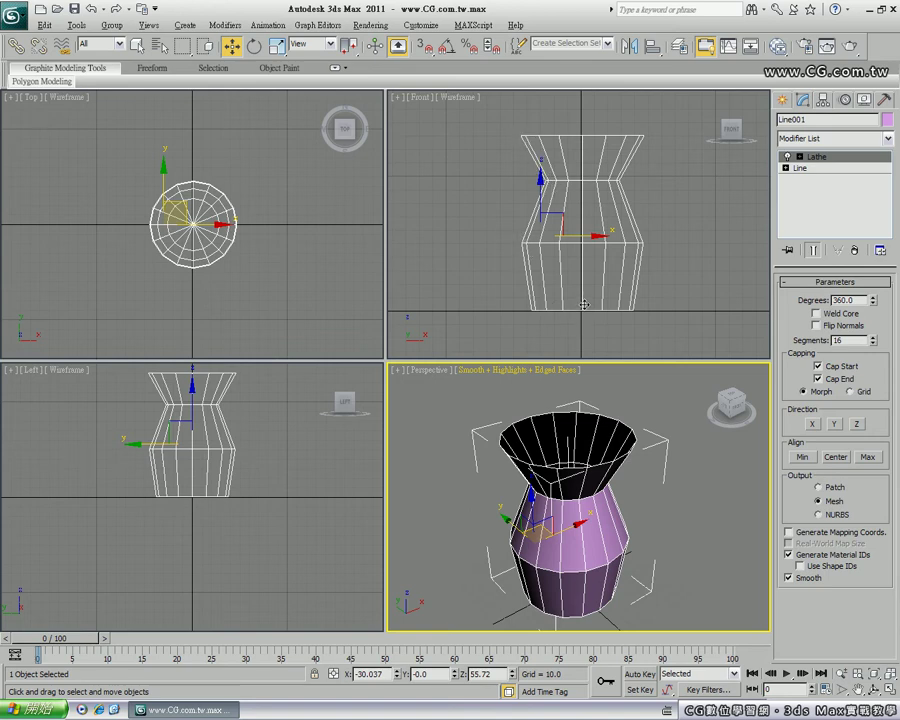
left_click(651, 253)
left_click(623, 245)
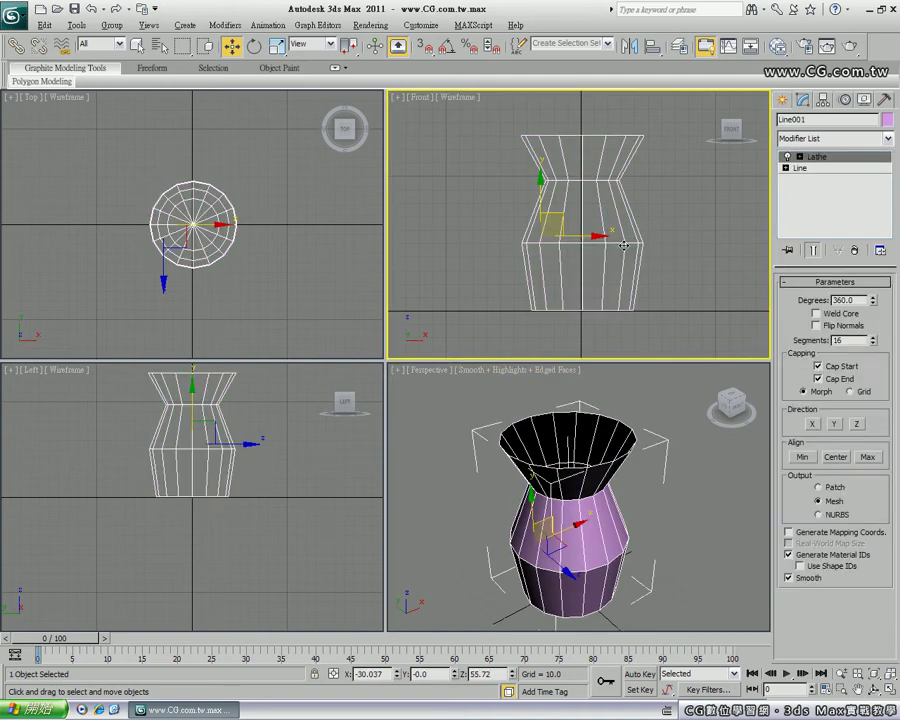
key("Delete")
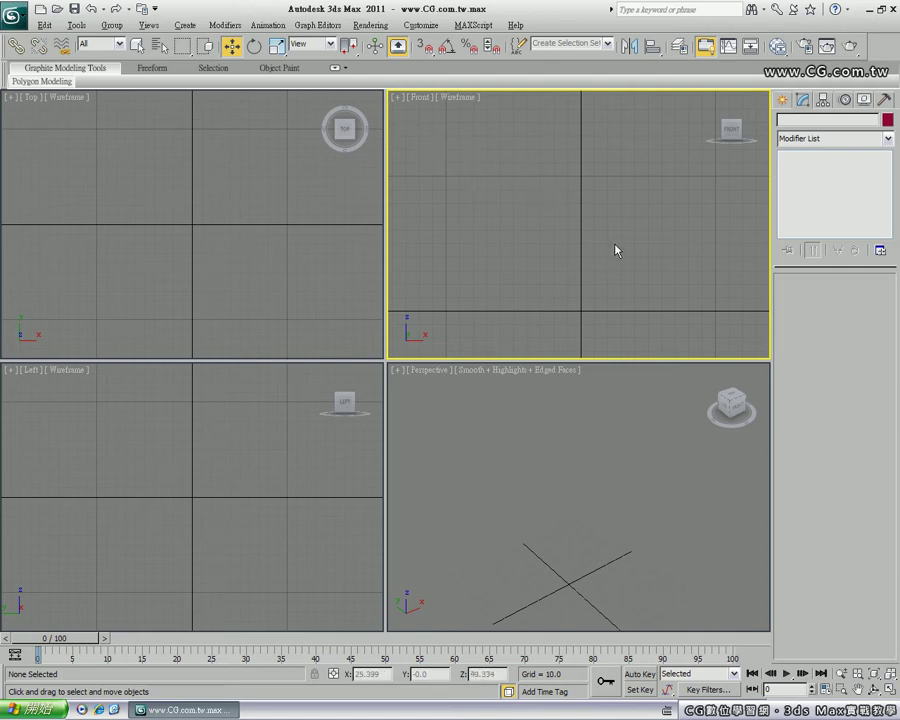
- Maximize the Front viewport with Alt+W
key("alt+w")
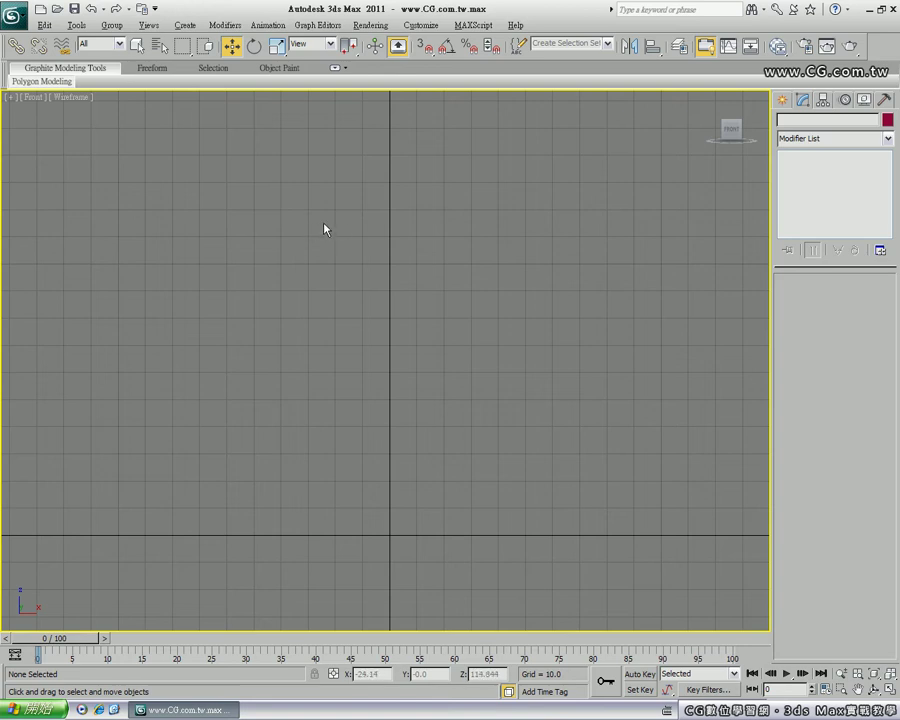
- Trace an eight-point wine-glass profile line: curled lip, bowl, stem and flat base
left_click(782, 99)
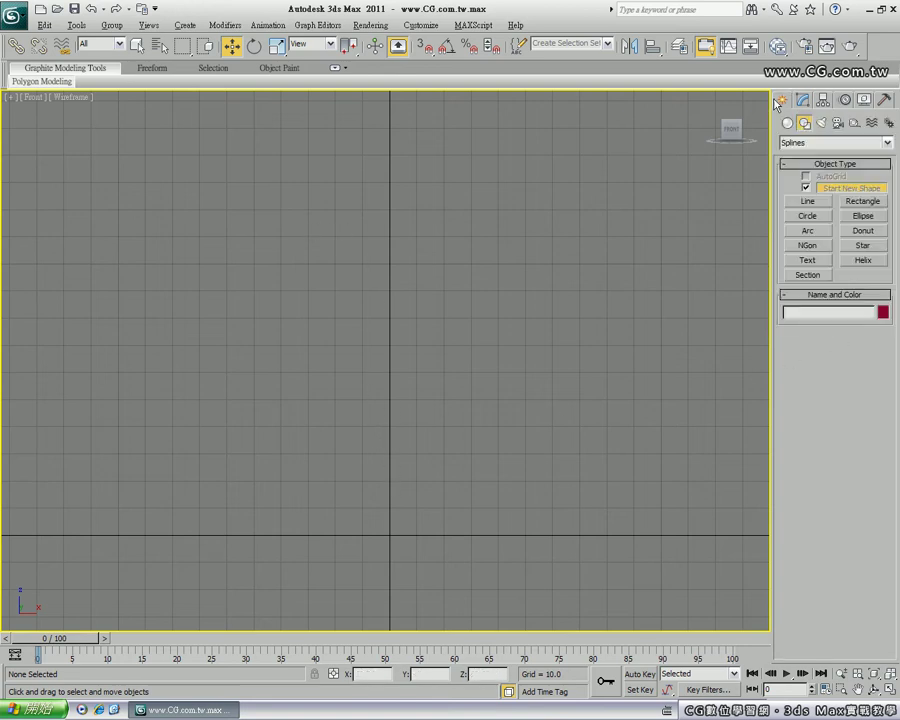
left_click(808, 201)
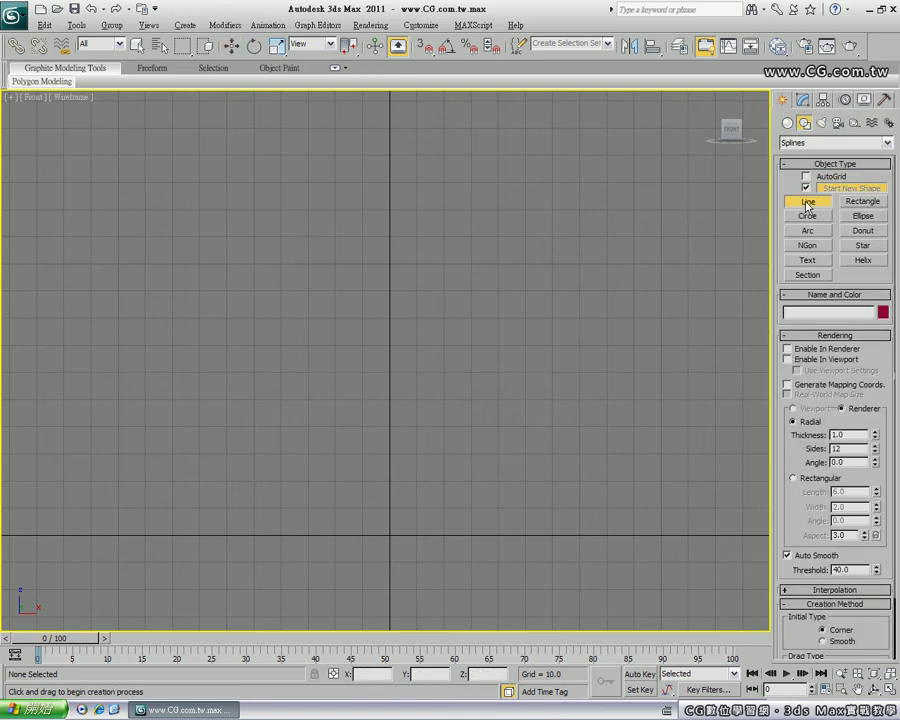
left_click(309, 285)
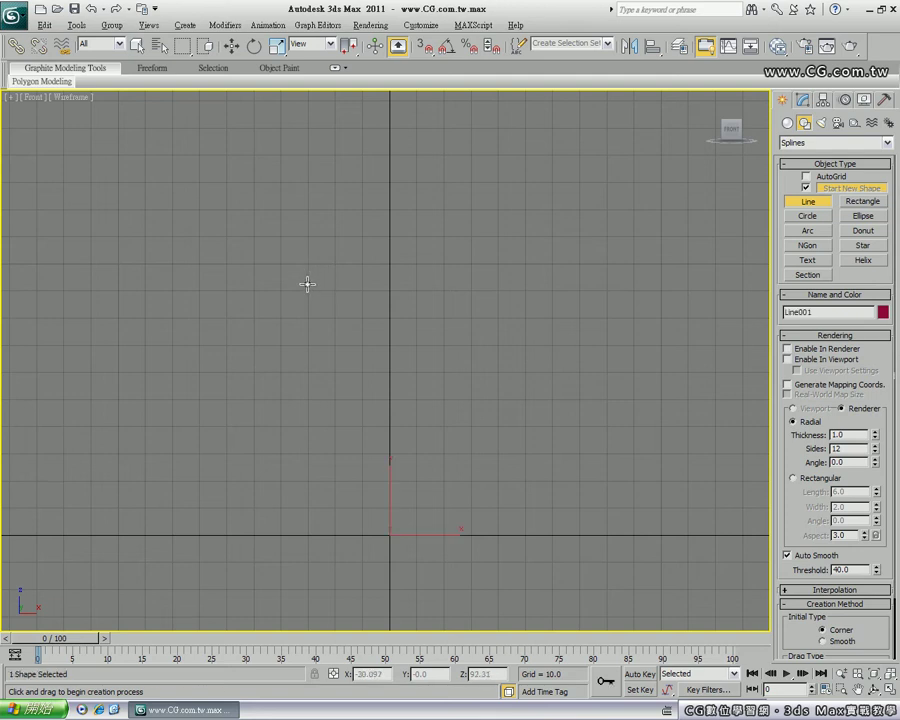
left_click(270, 190)
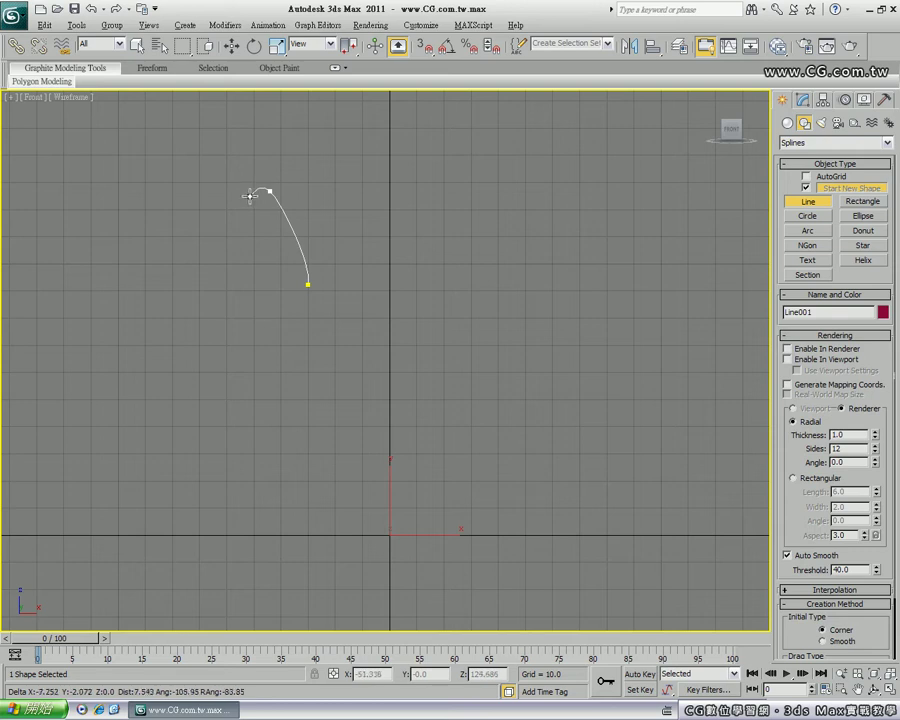
left_click(258, 196)
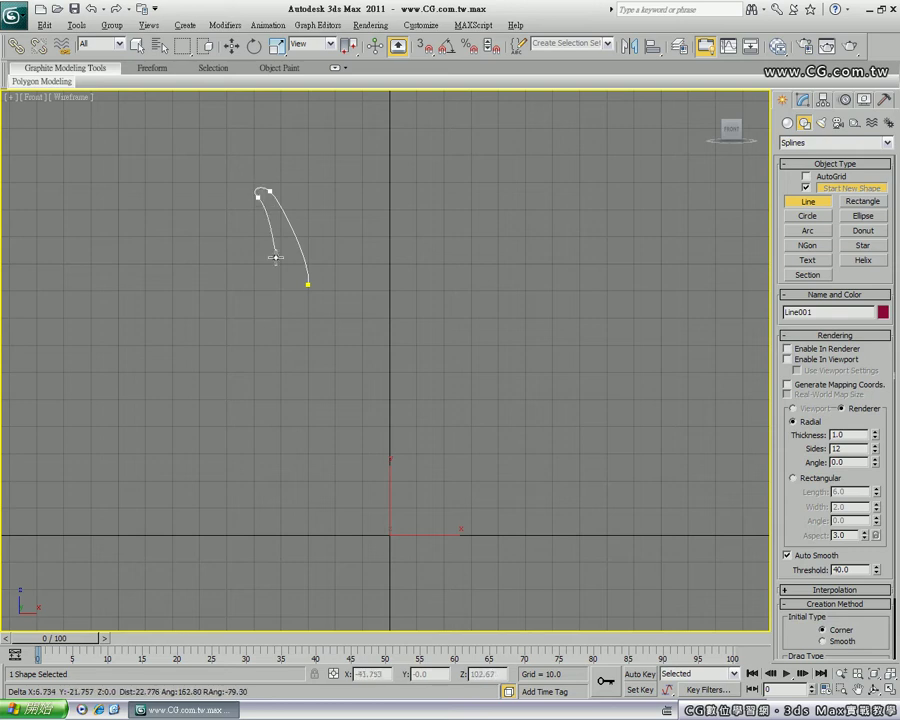
left_click(299, 305)
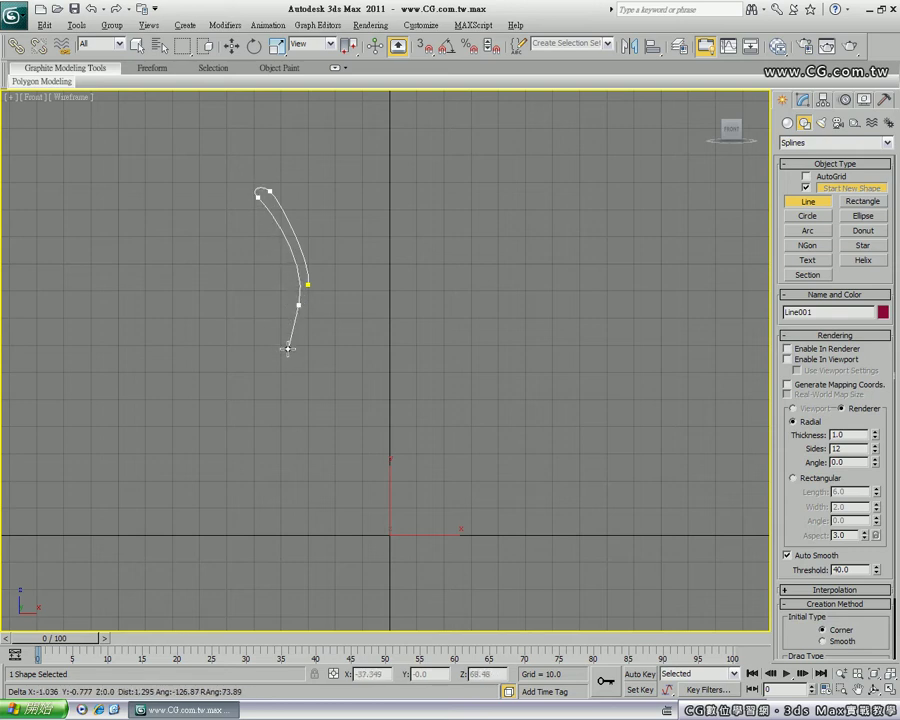
left_click(271, 422)
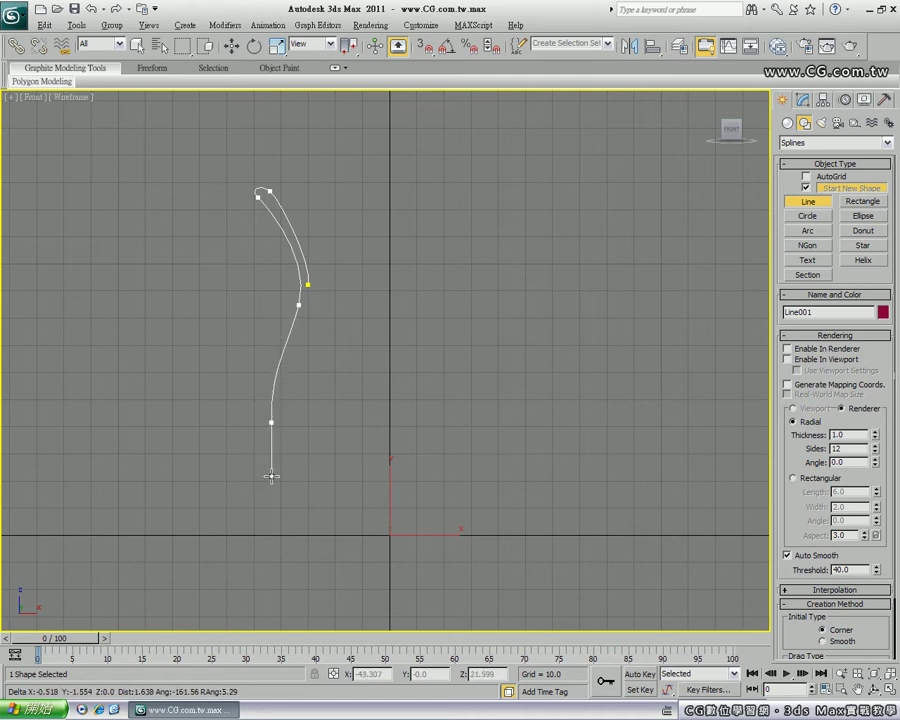
left_click(284, 526)
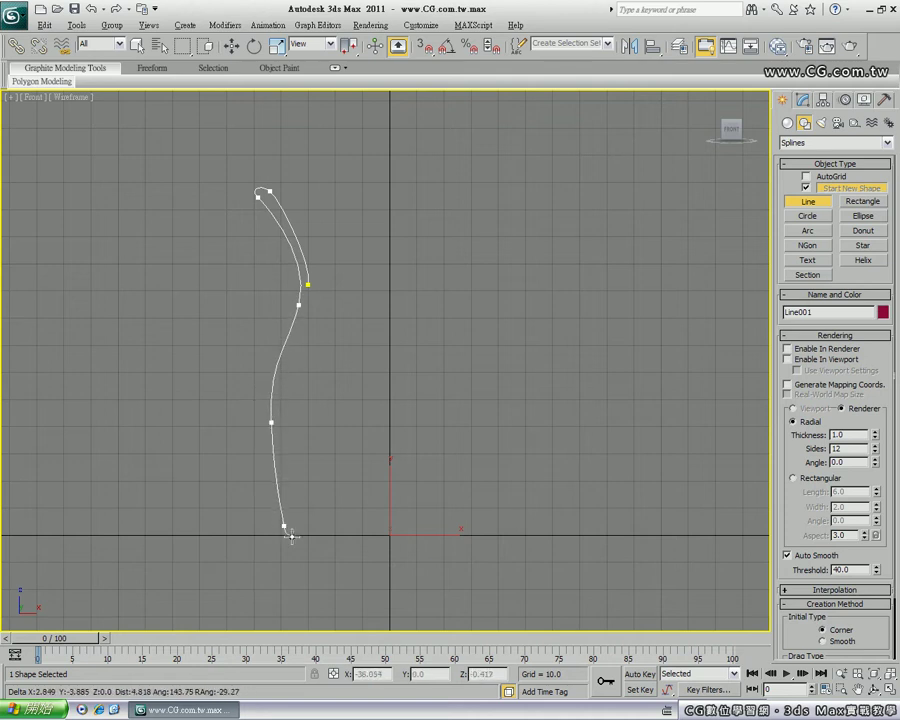
left_click(300, 536)
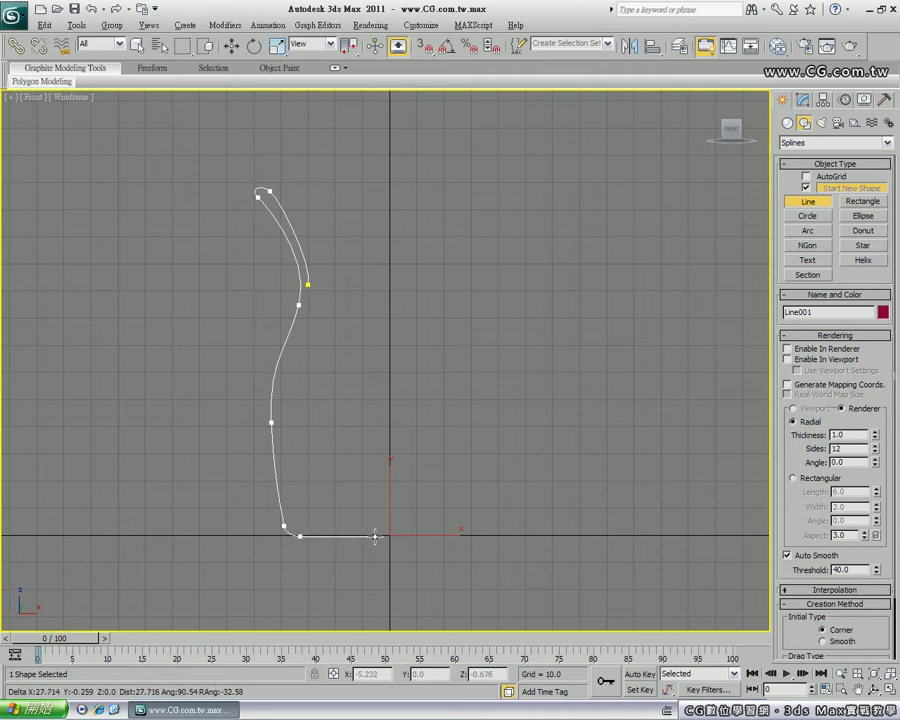
left_click(375, 536)
right_click(376, 521)
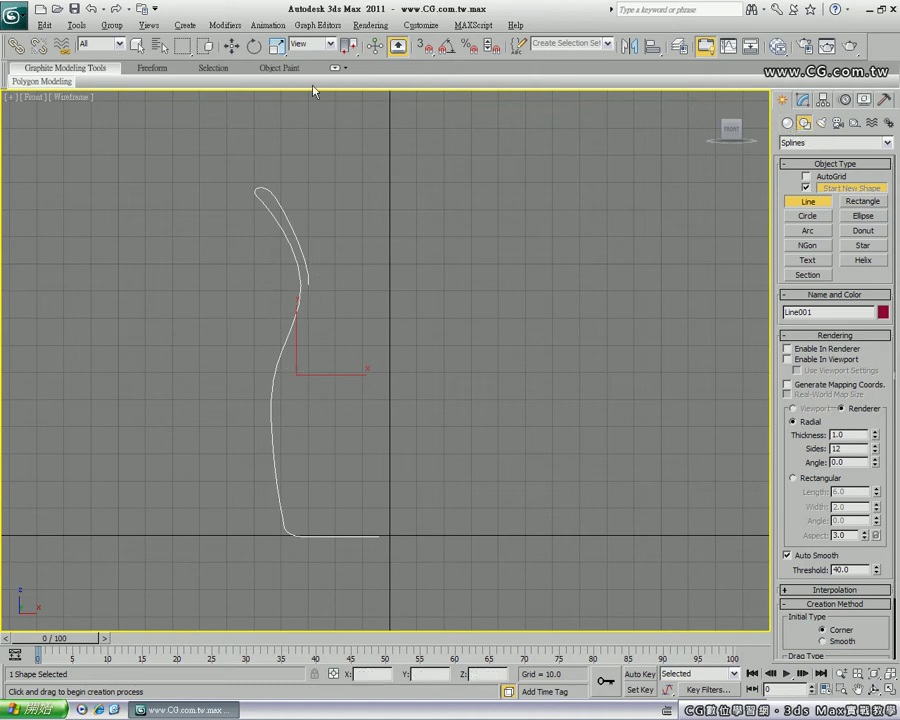
left_click(231, 47)
- Move Line001 so its base end meets the vertical centre axis, then reselect it for editing
mouse_move(314, 358)
left_mouse_down()
mouse_move(330, 341)
mouse_move(329, 353)
left_mouse_up()
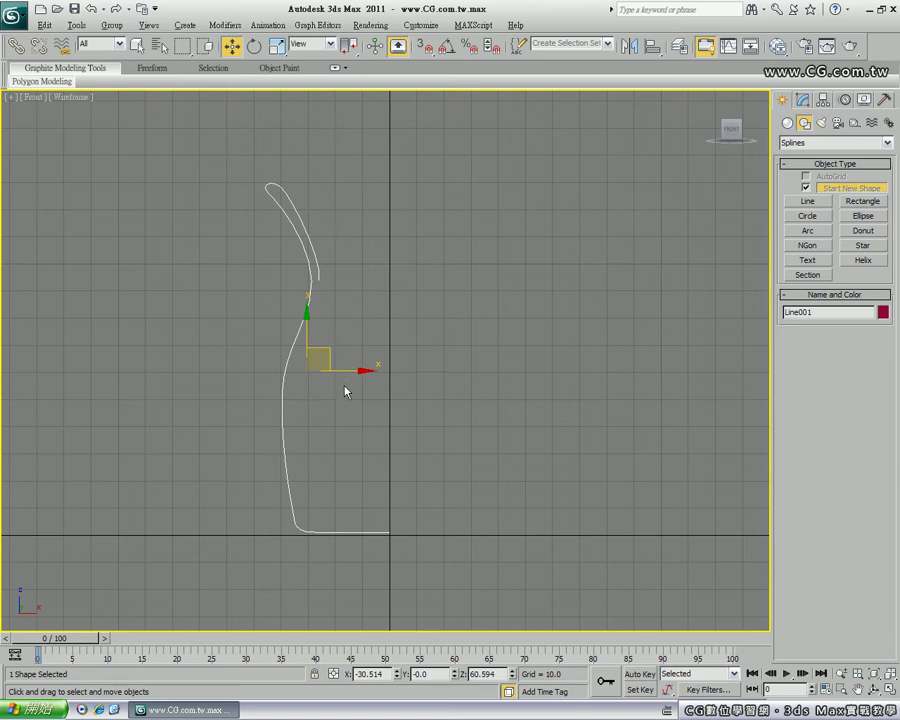
left_click(341, 279)
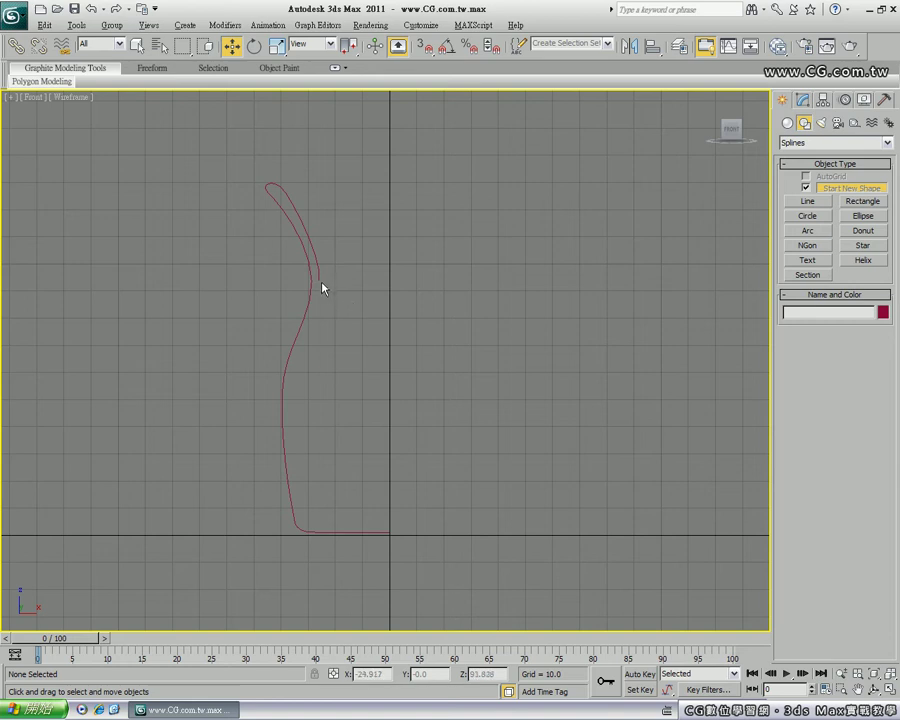
left_click(318, 274)
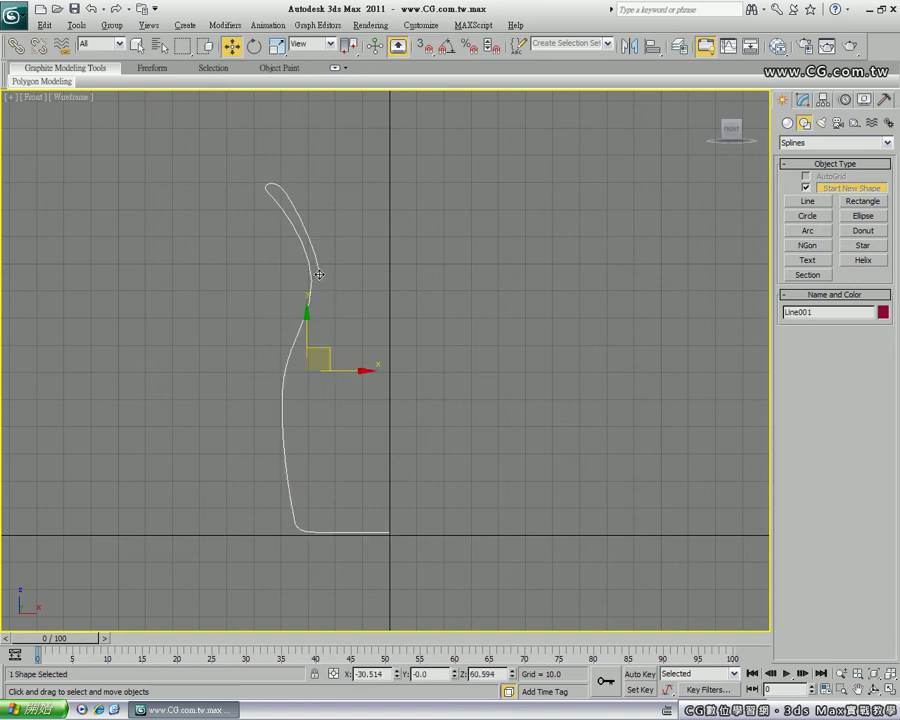
left_click(803, 100)
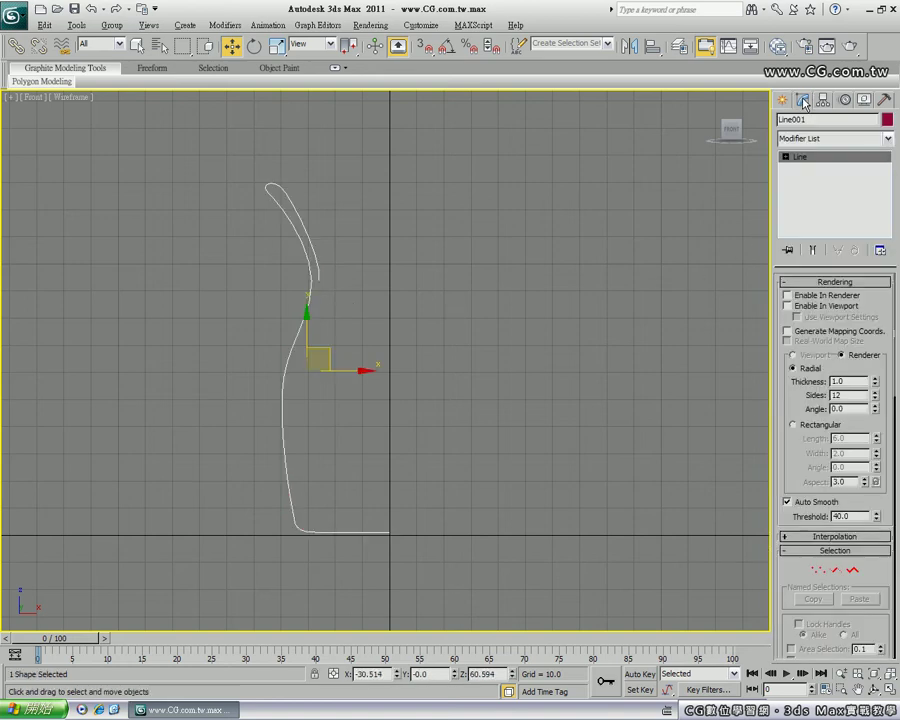
- Lathe Line001 into a 360-degree, 16-segment vase aligned to Max, viewed in Perspective
left_click(843, 139)
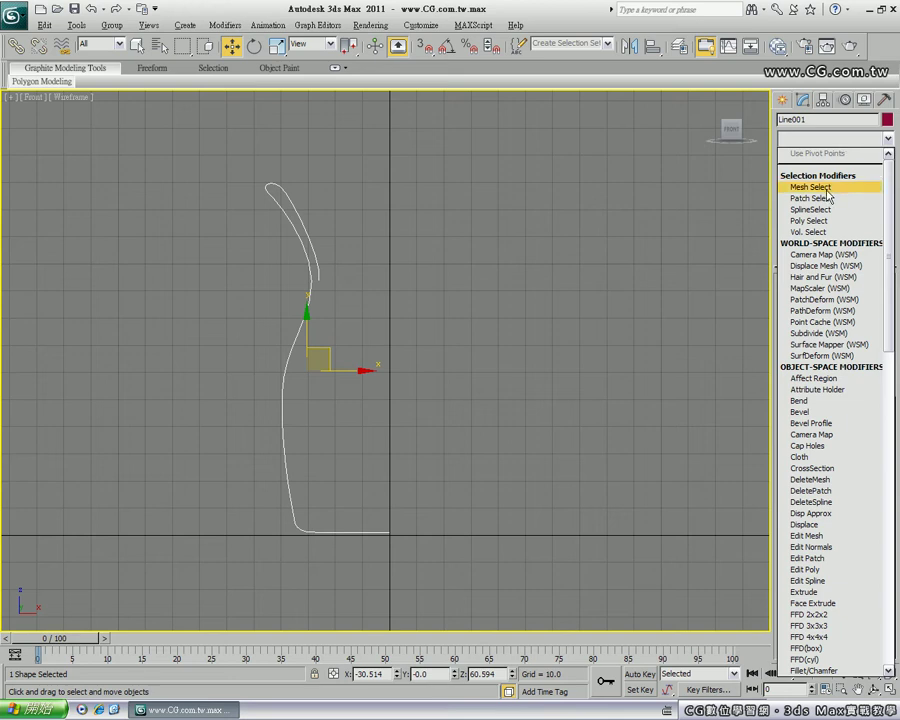
key("l")
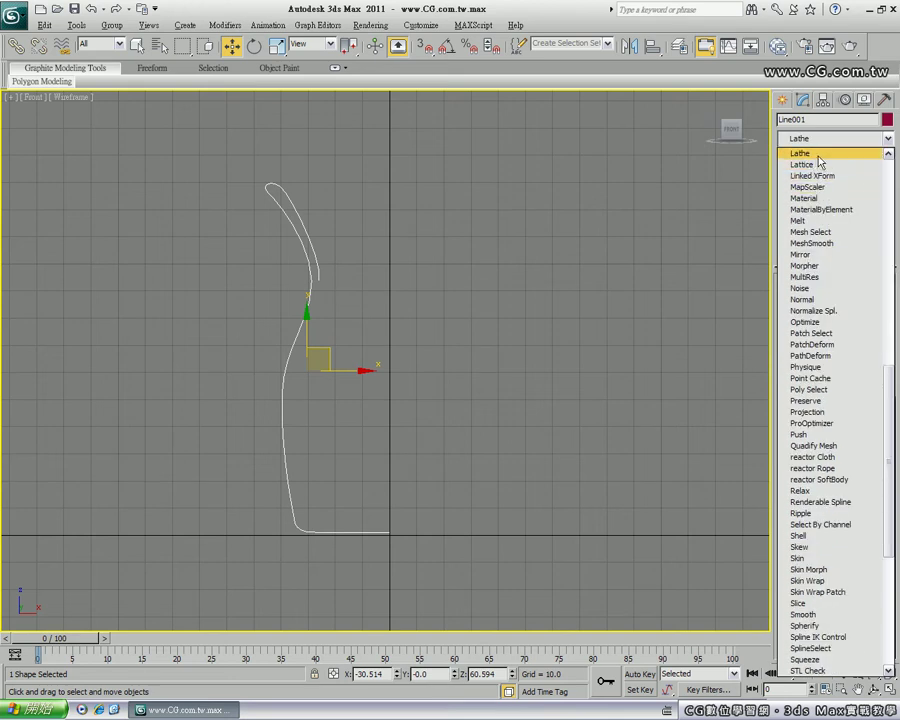
left_click(813, 154)
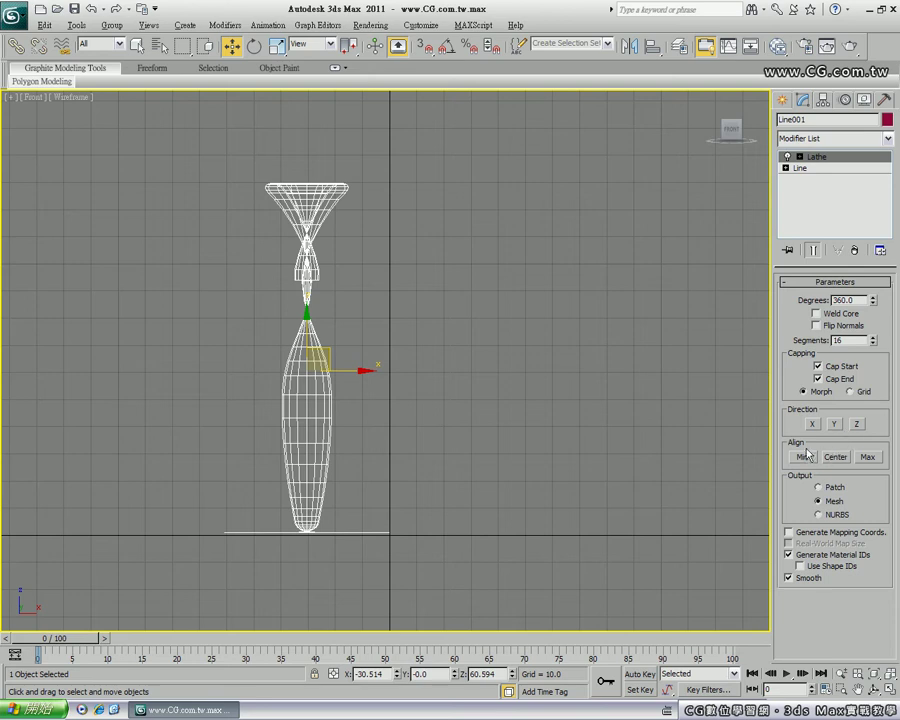
left_click(868, 457)
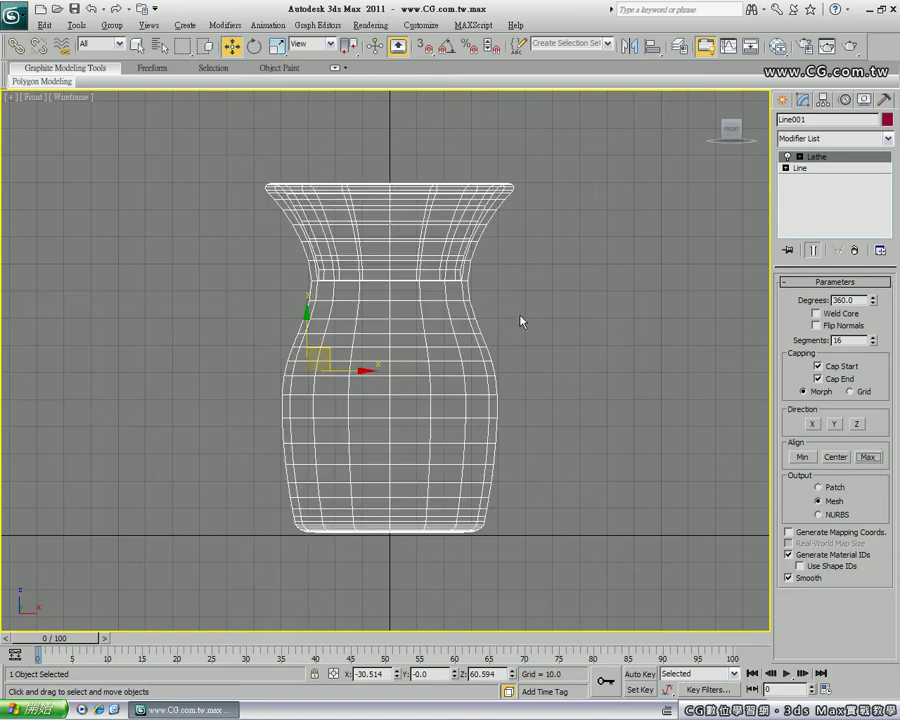
key("p")
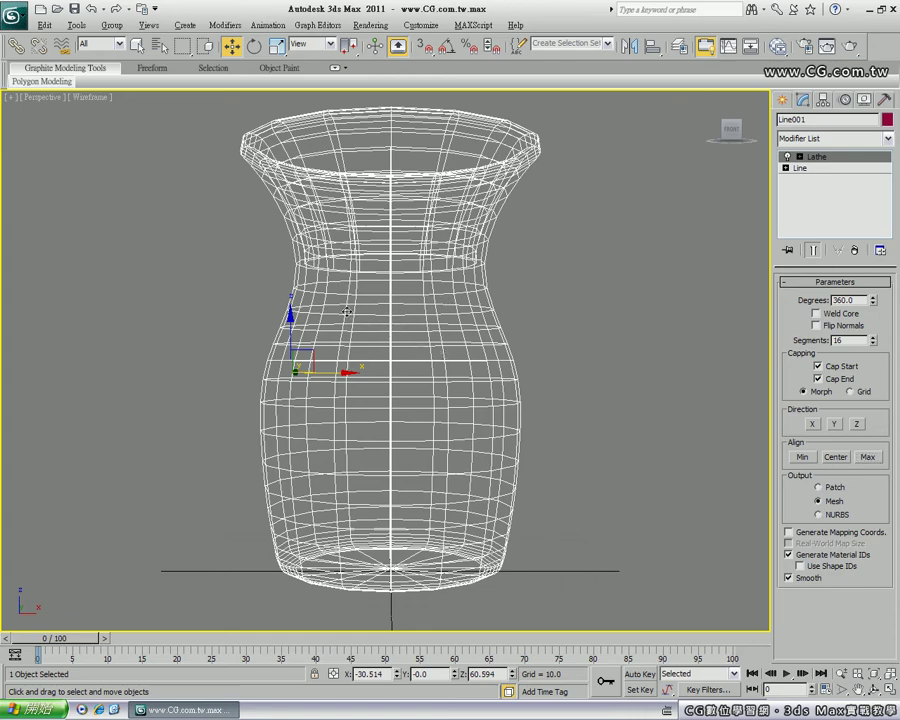
mouse_move(443, 354)
middle_mouse_down("alt")
mouse_move(405, 350)
mouse_move(398, 271)
mouse_move(402, 365)
middle_mouse_up("alt")
scroll(410, 345, "down", 5)
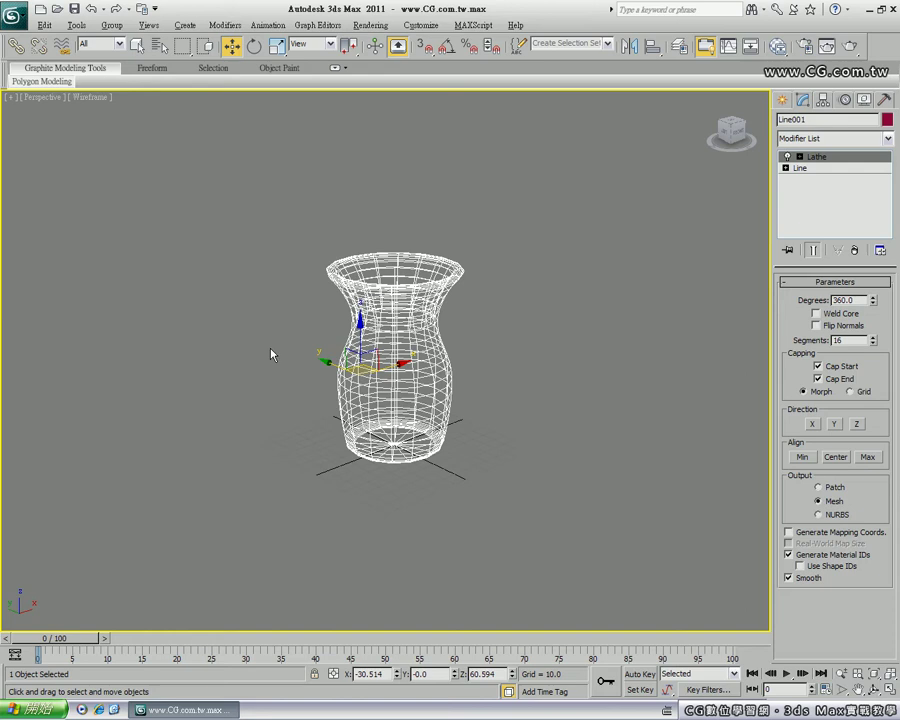
- Display the vase as a solid with Smooth + Highlights shading
key("F3")
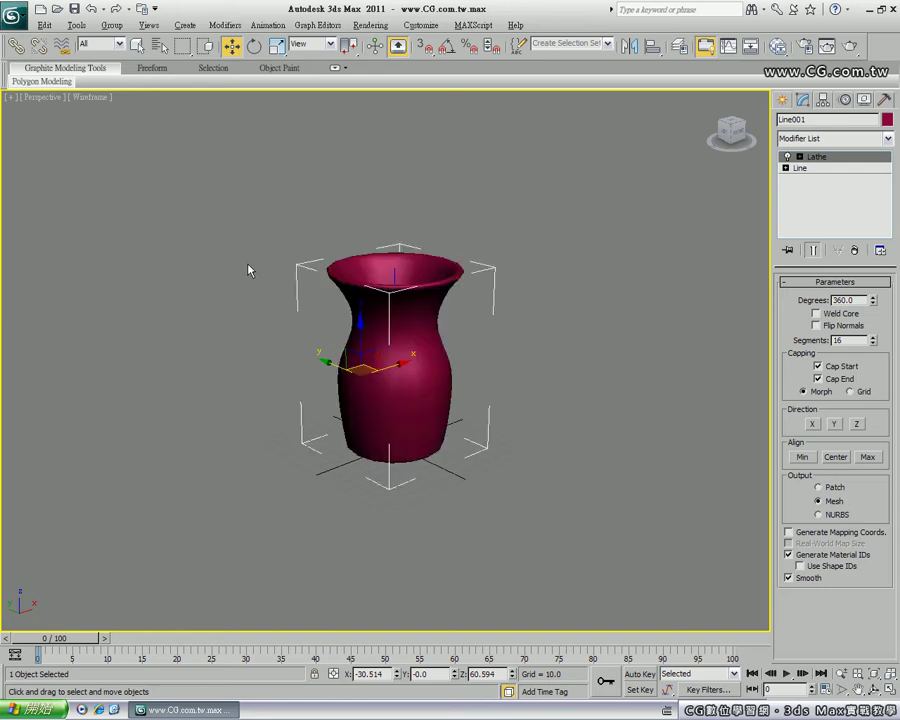
left_click(95, 97)
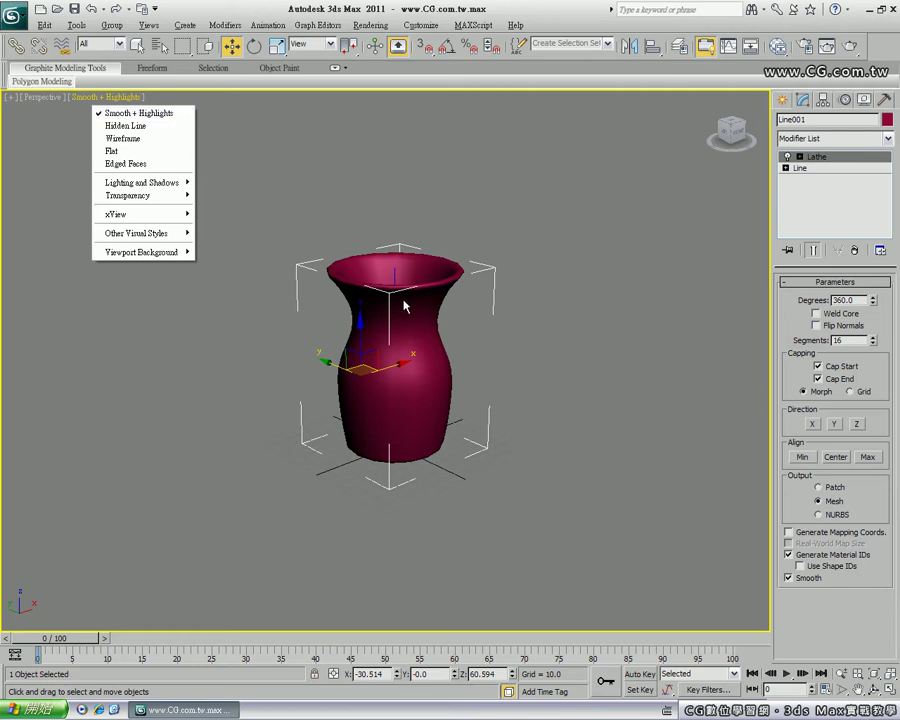
left_click(422, 347)
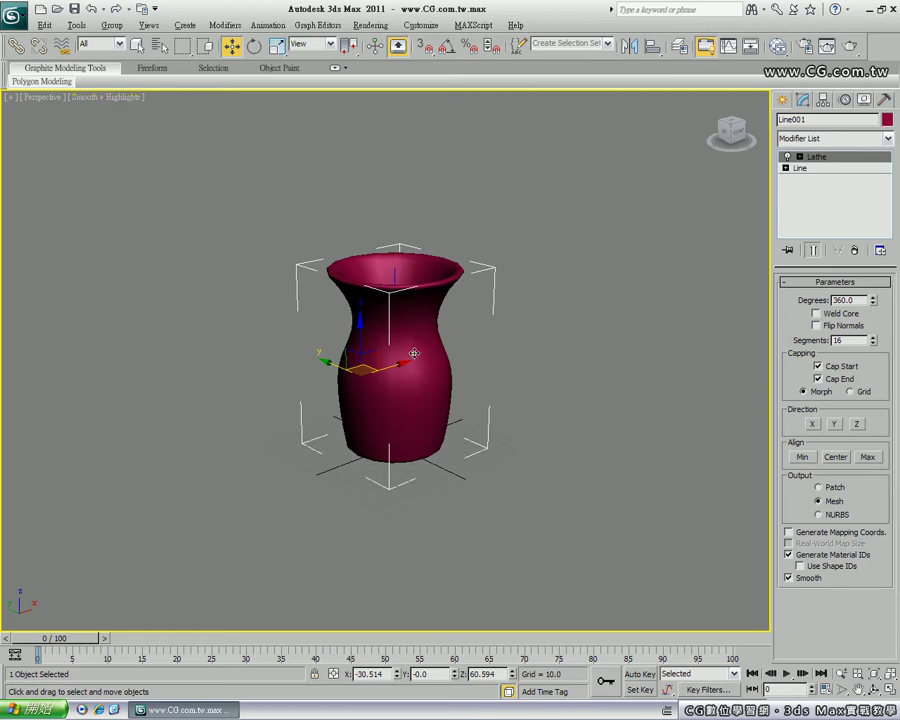
- Orbit and zoom in to look down into the vase's mouth and frame its rim
mouse_move(433, 368)
middle_mouse_down("alt")
mouse_move(421, 382)
mouse_move(384, 334)
middle_mouse_up("alt")
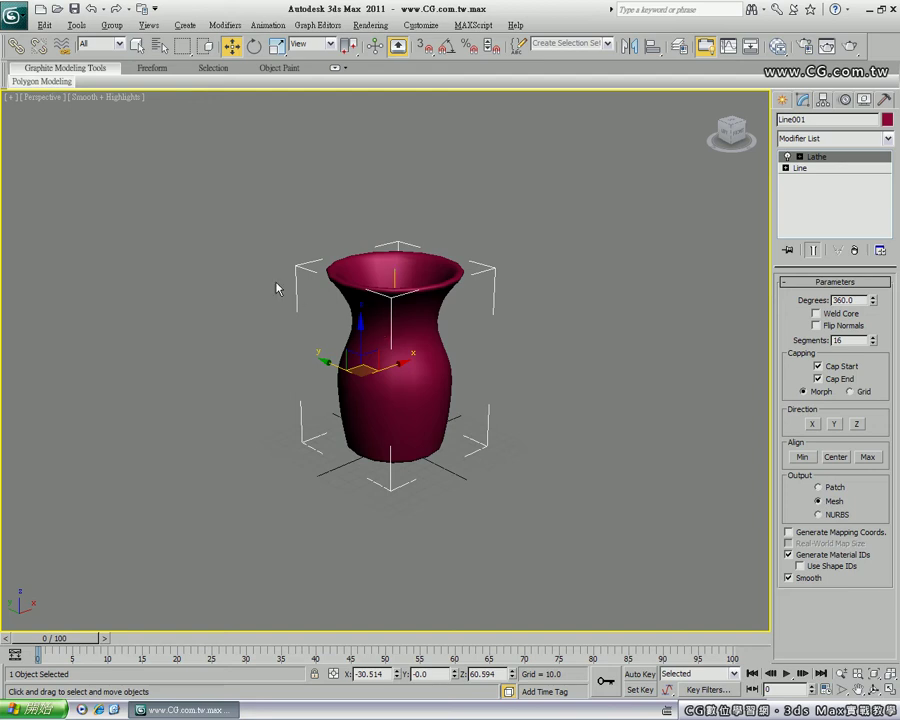
middle_click_drag(397, 321, 397, 343)
scroll(397, 343, "up", 2)
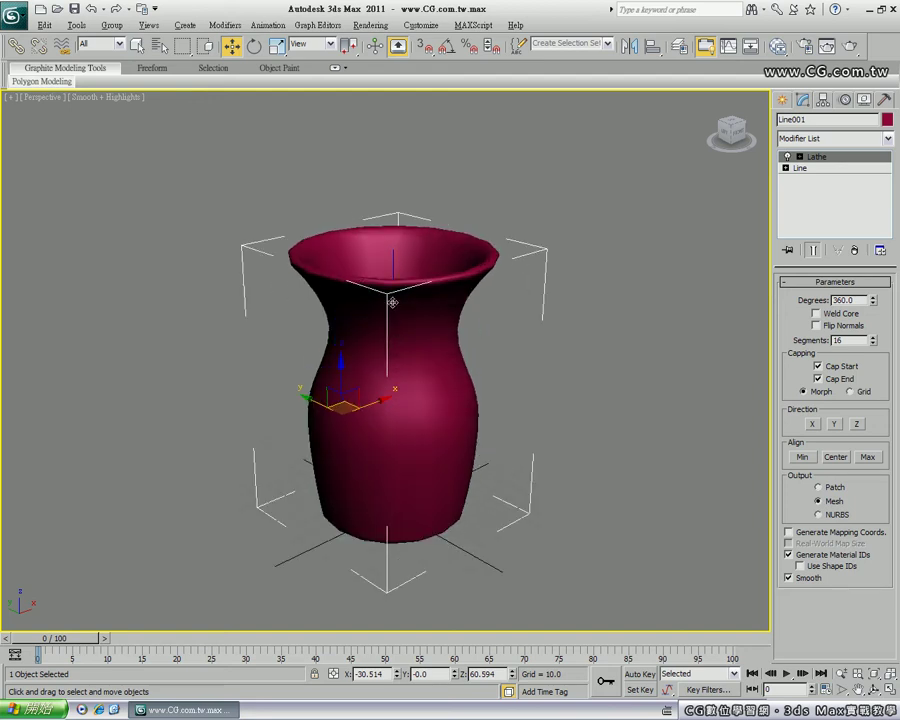
middle_click_drag(348, 256, 350, 274, "alt")
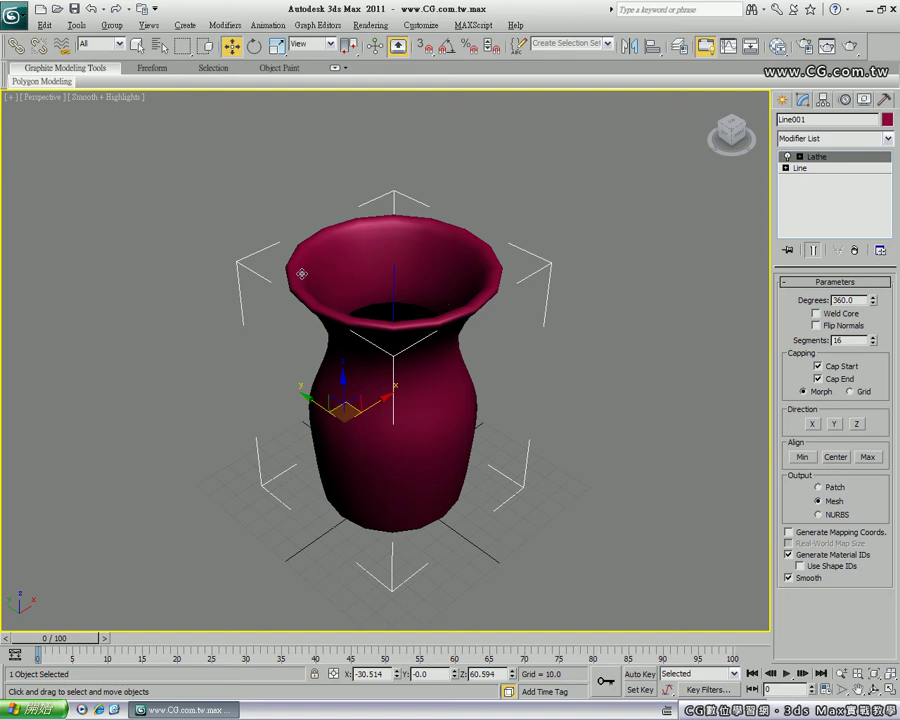
middle_click_drag(300, 268, 307, 281)
scroll(307, 281, "up", 1)
scroll(333, 227, "up", 1)
scroll(333, 227, "up", 1)
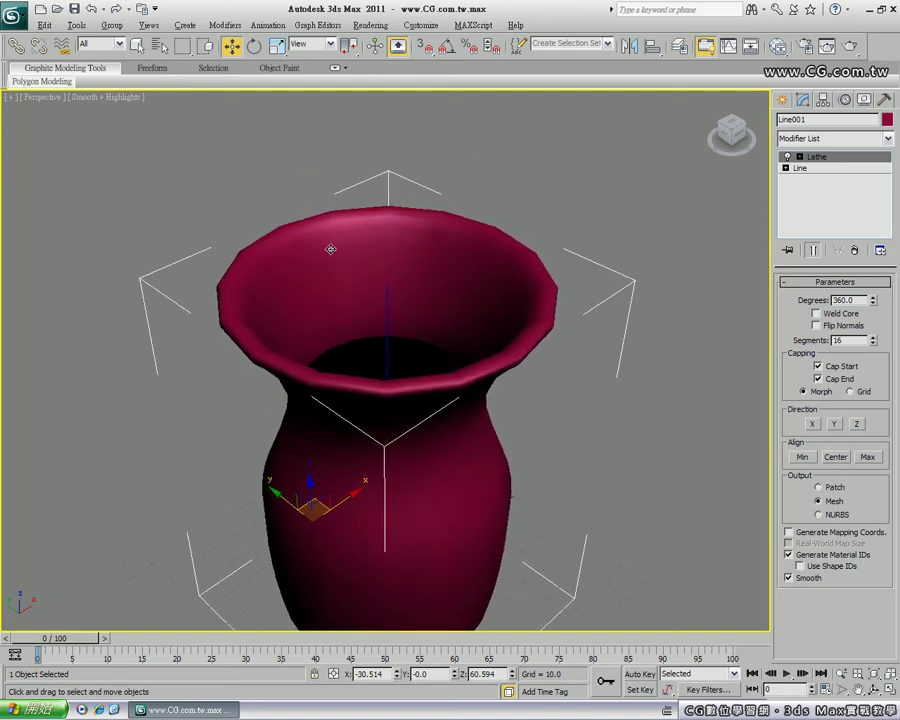
scroll(331, 247, "up", 1)
middle_click_drag(309, 209, 303, 252)
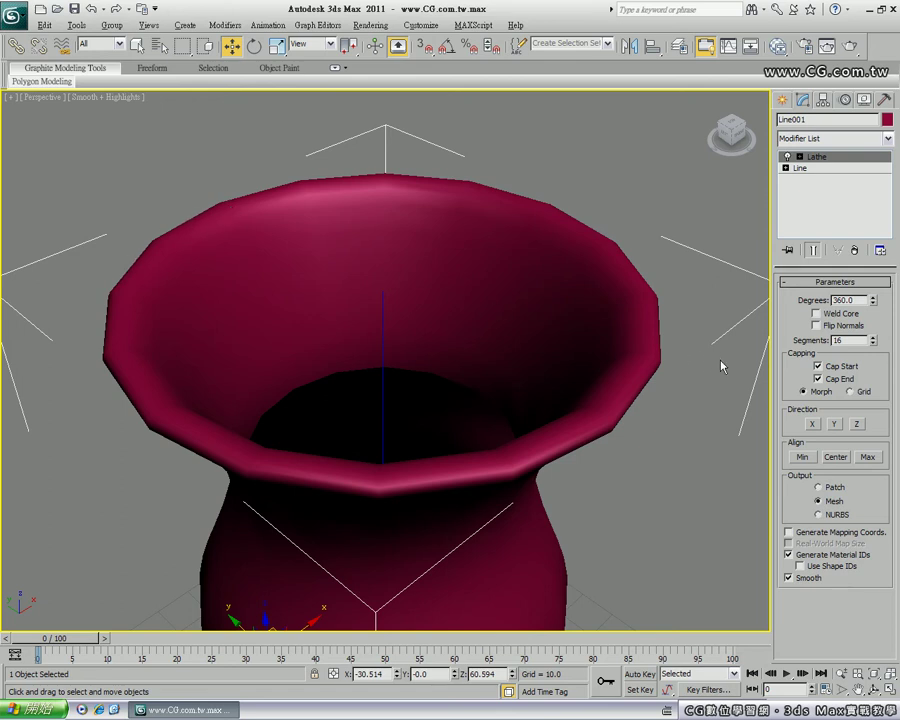
- Raise the Lathe Segments with the spinner, then set it to 50
left_click(873, 338)
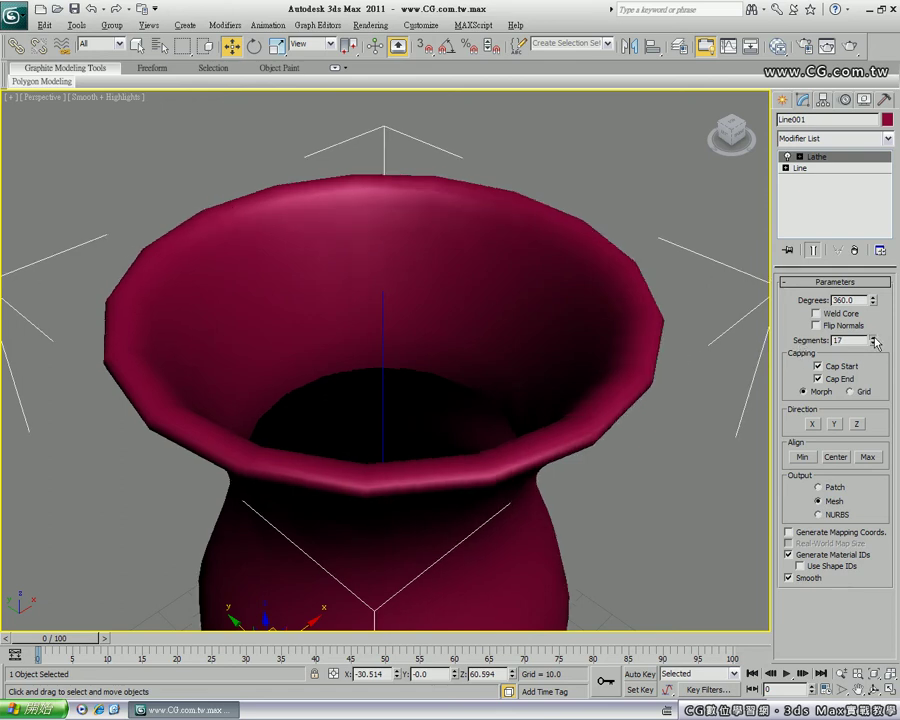
left_click(873, 338)
left_click(873, 338)
left_click(873, 338)
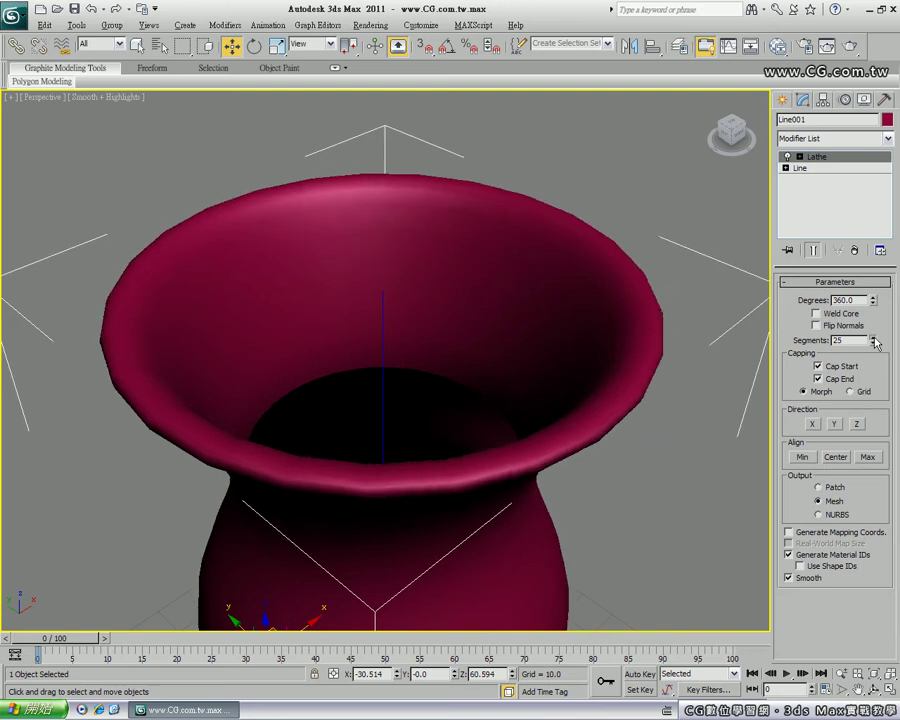
left_click(873, 338)
left_click(873, 338)
left_click(873, 338)
left_click(873, 338)
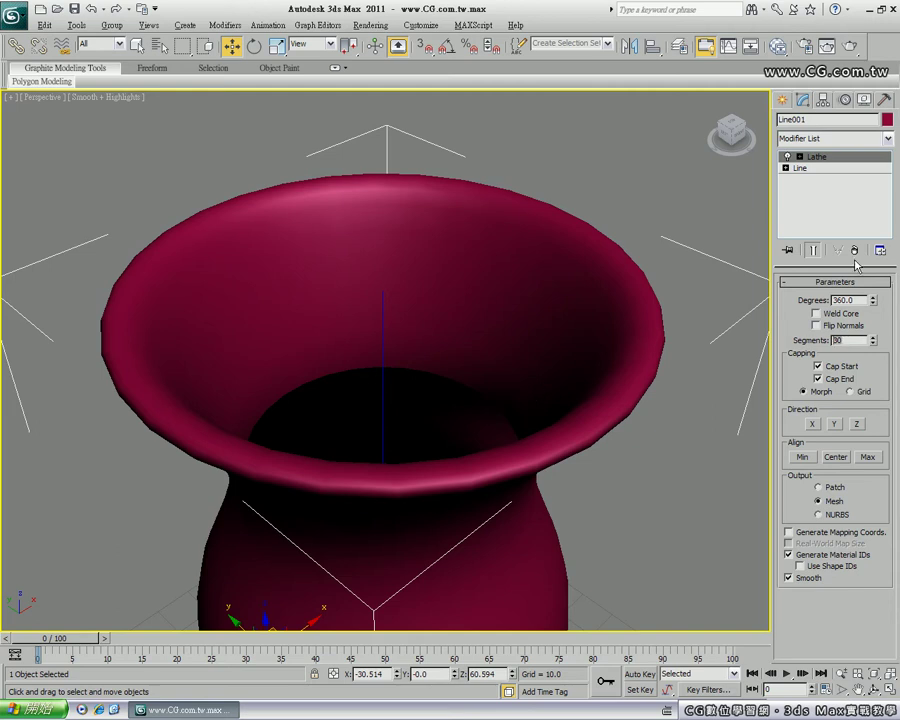
type("50")
key("Return")
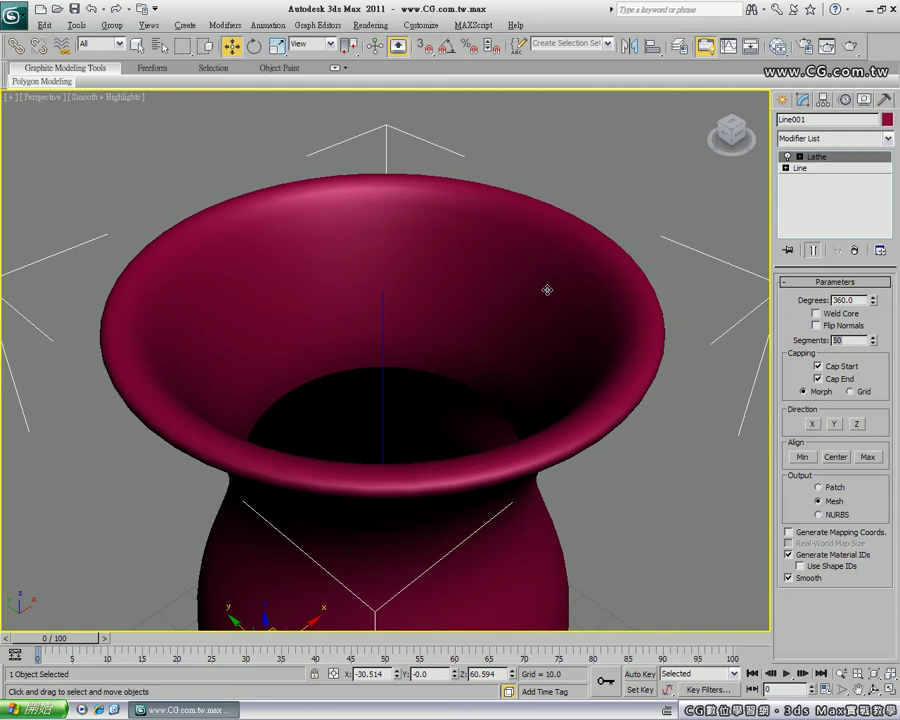
- Zoom out and orbit the Perspective view to inspect the shading streaks on the vase's base
mouse_move(333, 338)
middle_mouse_down("alt")
mouse_move(321, 341)
mouse_move(270, 417)
middle_mouse_up("alt")
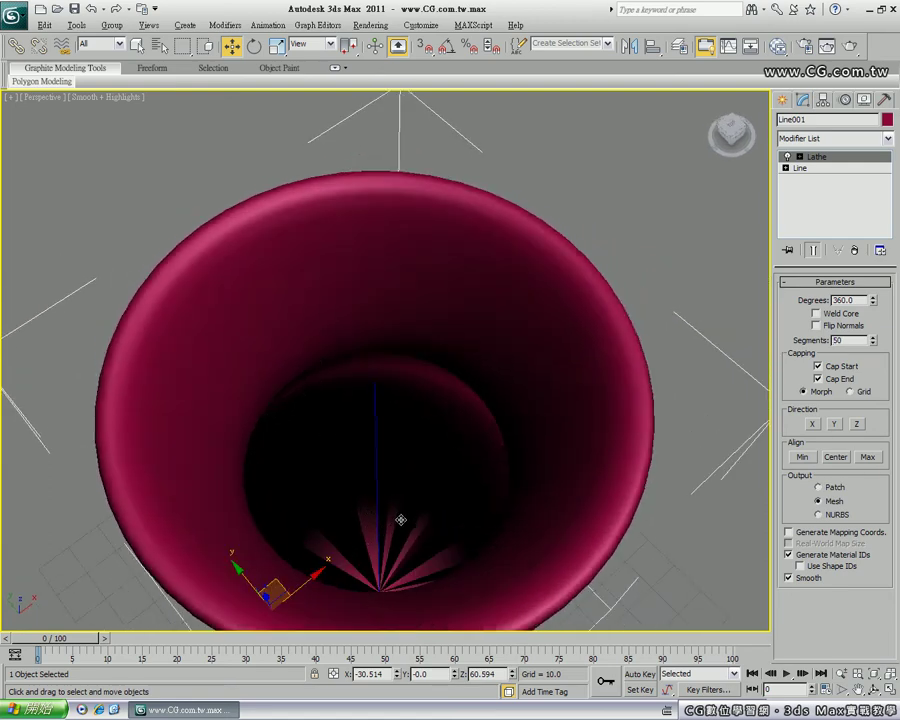
mouse_move(373, 387)
middle_mouse_down()
mouse_move(389, 396)
mouse_move(380, 362)
middle_mouse_up()
scroll(389, 396, "up", 2)
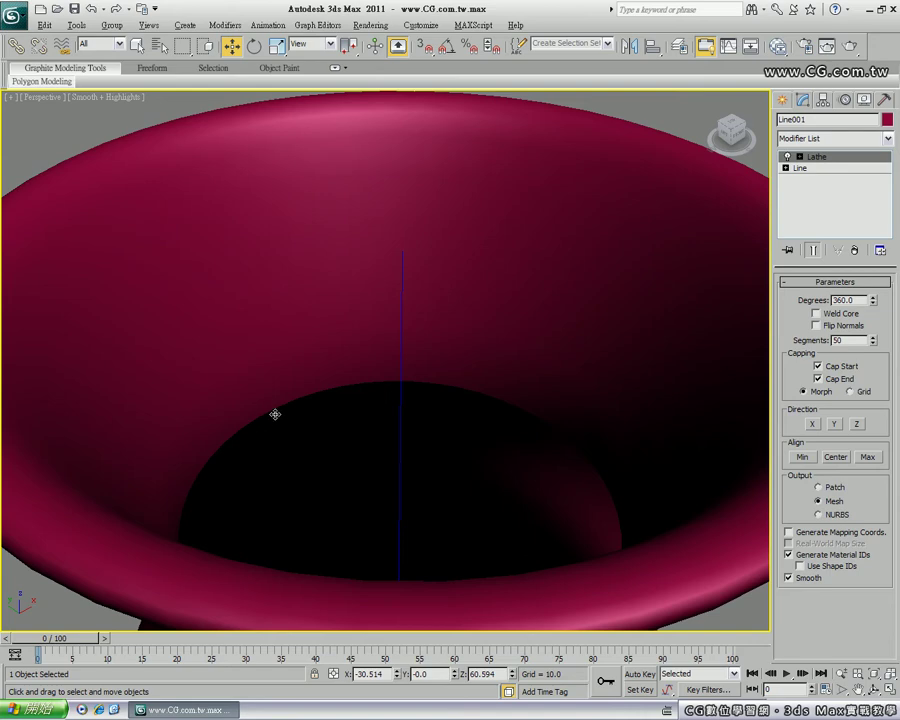
scroll(310, 390, "down", 1)
scroll(312, 392, "down", 2)
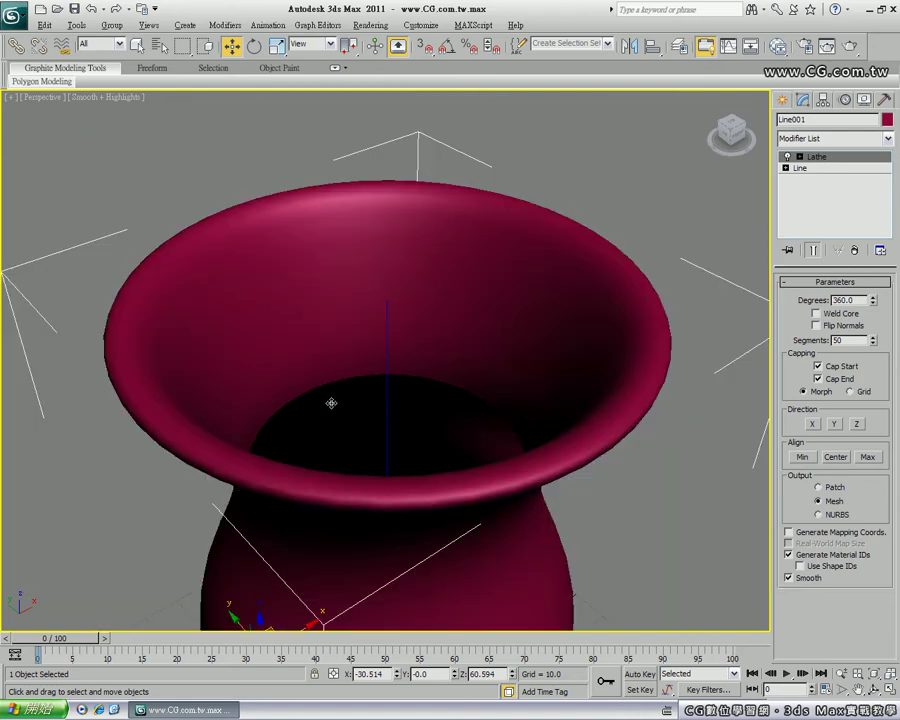
middle_click_drag(331, 403, 328, 444, "alt")
mouse_move(386, 540)
middle_mouse_down()
mouse_move(383, 530)
mouse_move(378, 553)
mouse_move(377, 365)
middle_mouse_up()
scroll(378, 530, "down", 3)
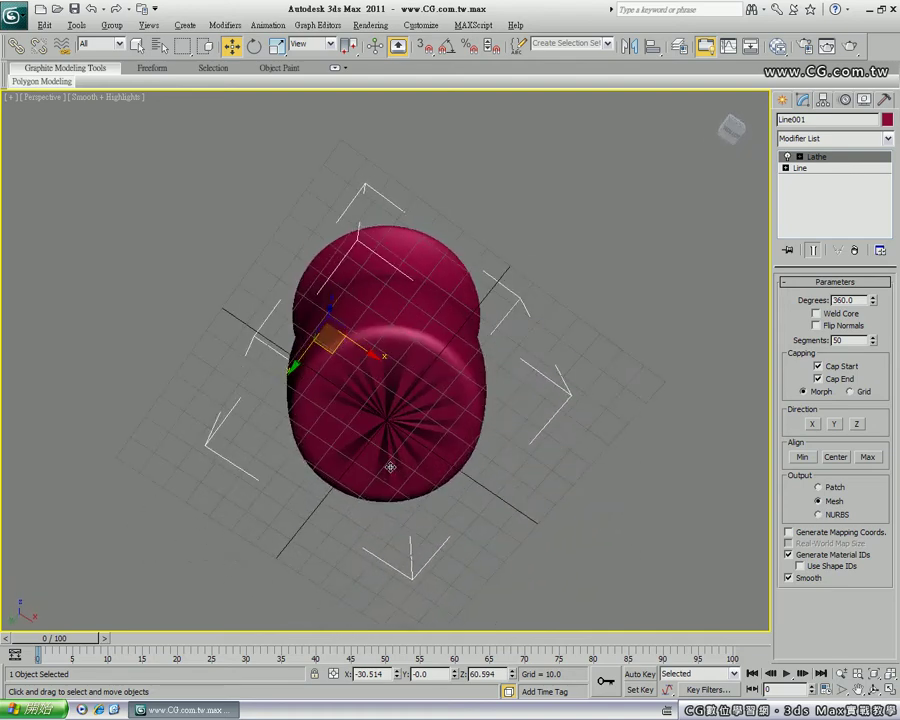
scroll(388, 480, "up", 3)
middle_click_drag(386, 486, 376, 434)
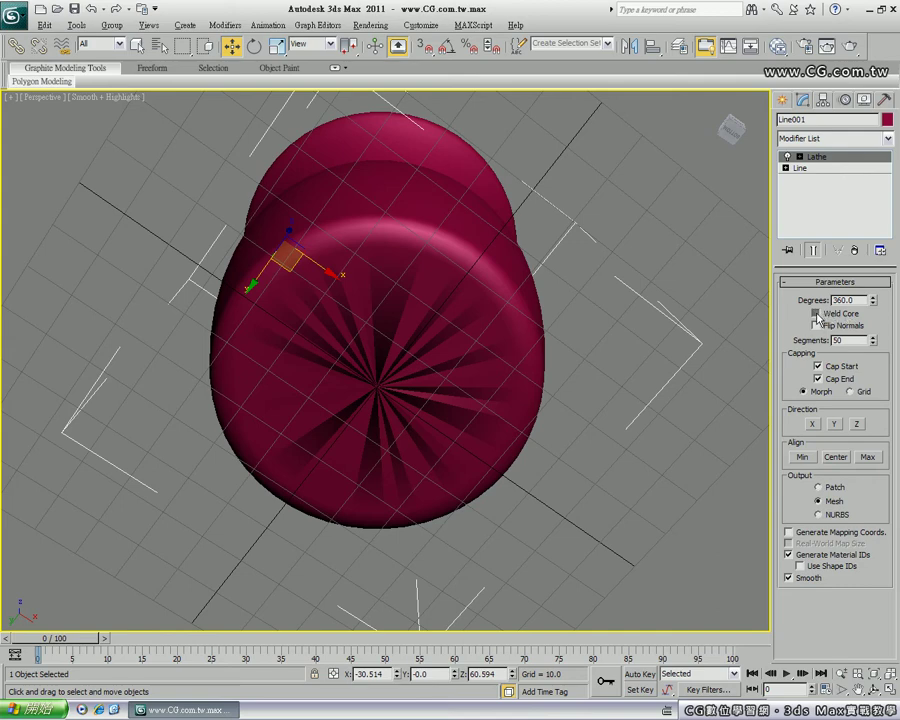
- Enable Weld Core on the Lathe, then orbit back to a tilted side view of the vase
left_click(816, 315)
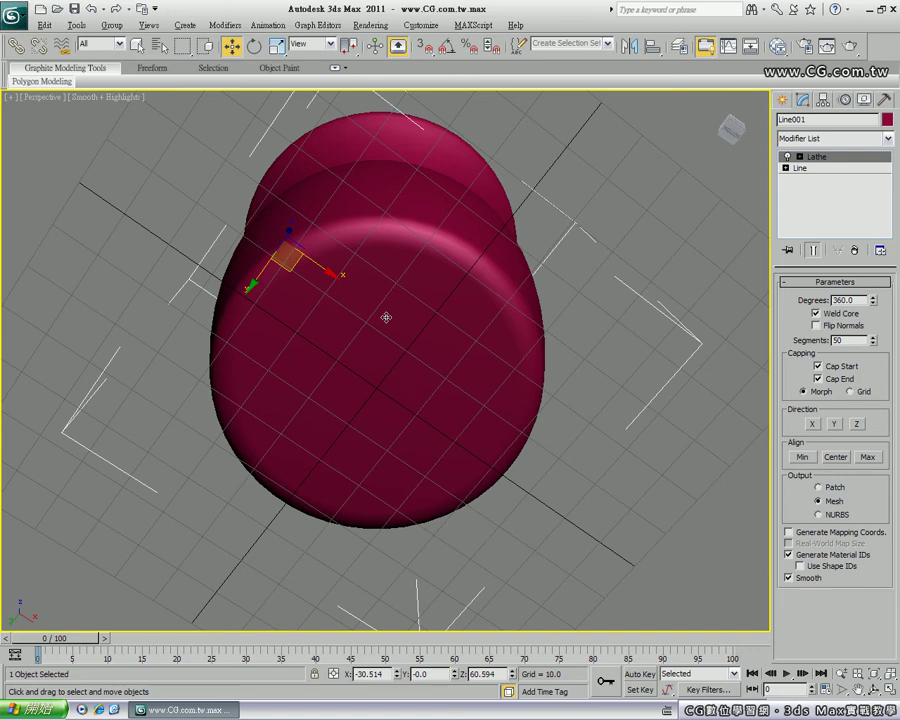
scroll(390, 314, "down", 3)
scroll(390, 314, "down", 2)
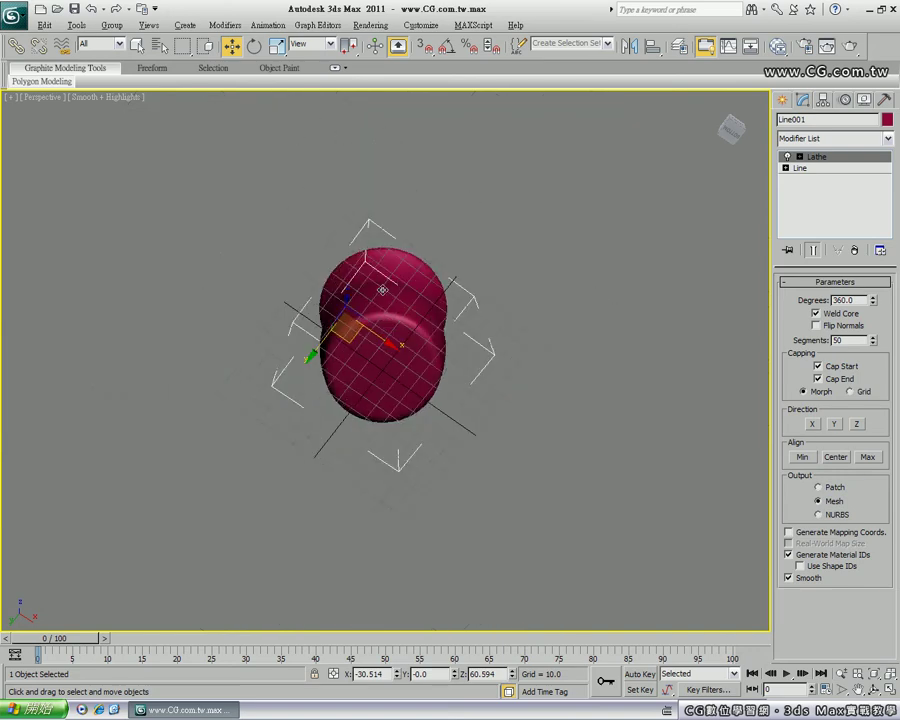
mouse_move(385, 300)
middle_mouse_down("alt")
mouse_move(384, 444)
mouse_move(400, 416)
middle_mouse_up("alt")
scroll(386, 434, "up", 2)
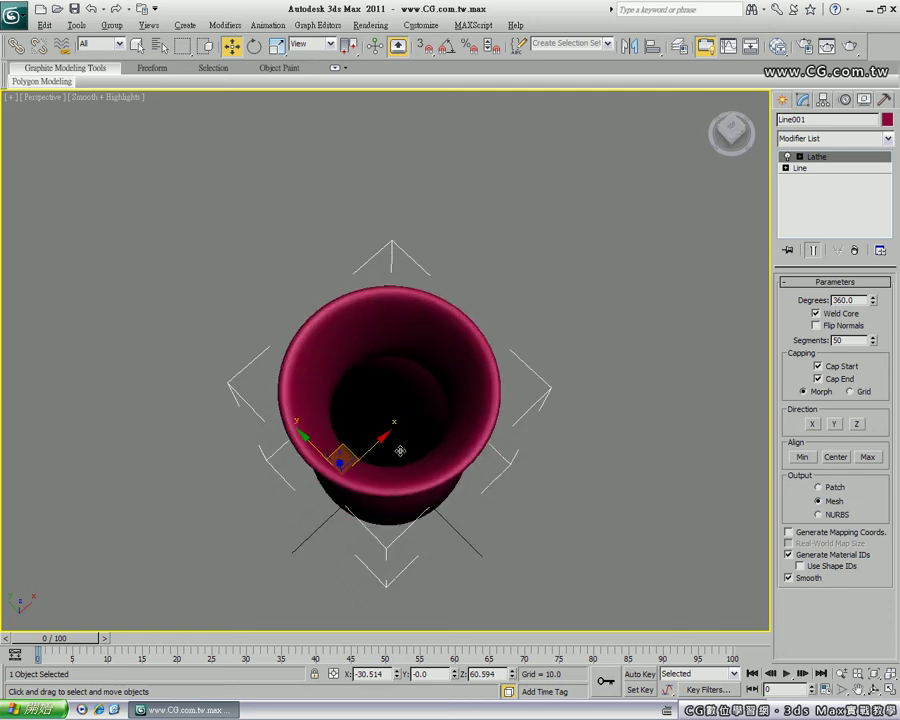
mouse_move(395, 487)
middle_mouse_down("alt")
mouse_move(392, 412)
mouse_move(414, 424)
middle_mouse_up("alt")
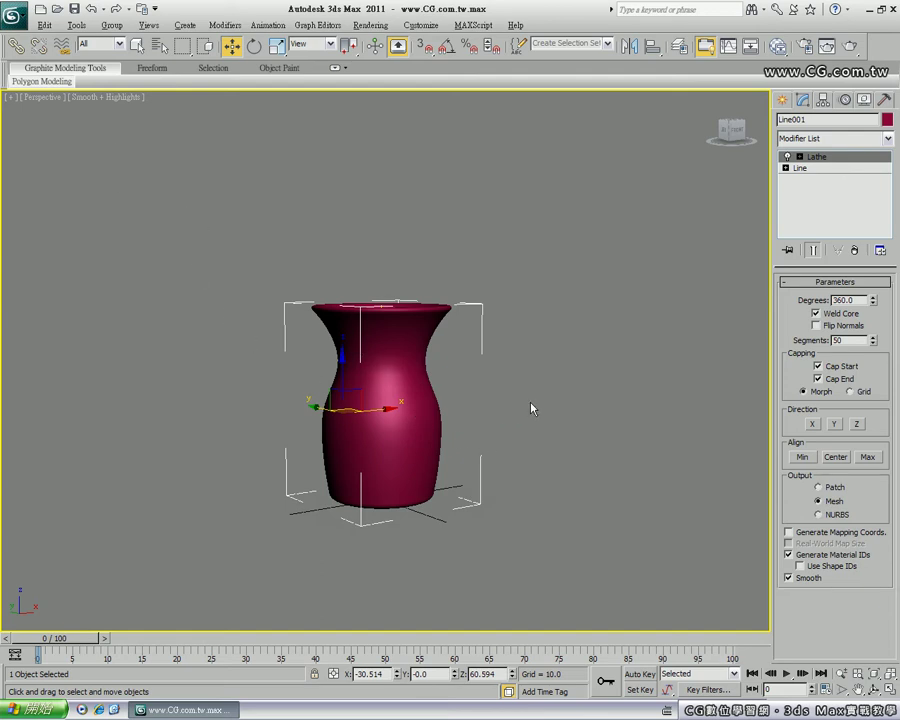
- Show the vase in wireframe in the Front view and expand the Line profile's sub-object levels
key("f")
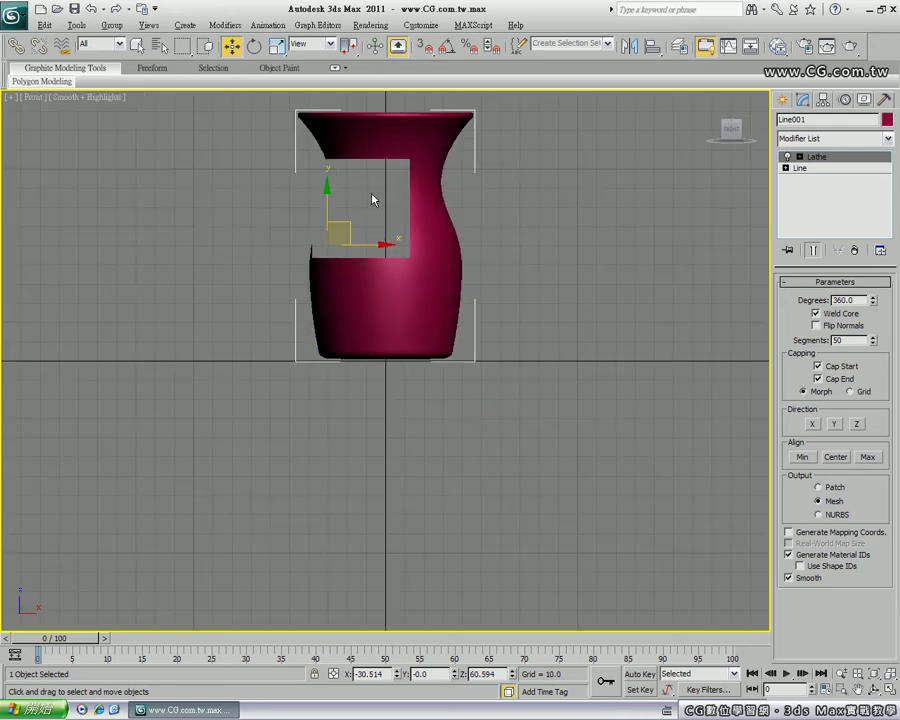
scroll(378, 324, "up", 2)
mouse_move(372, 185)
middle_mouse_down()
mouse_move(378, 324)
mouse_move(404, 338)
middle_mouse_up()
scroll(416, 320, "up", 1)
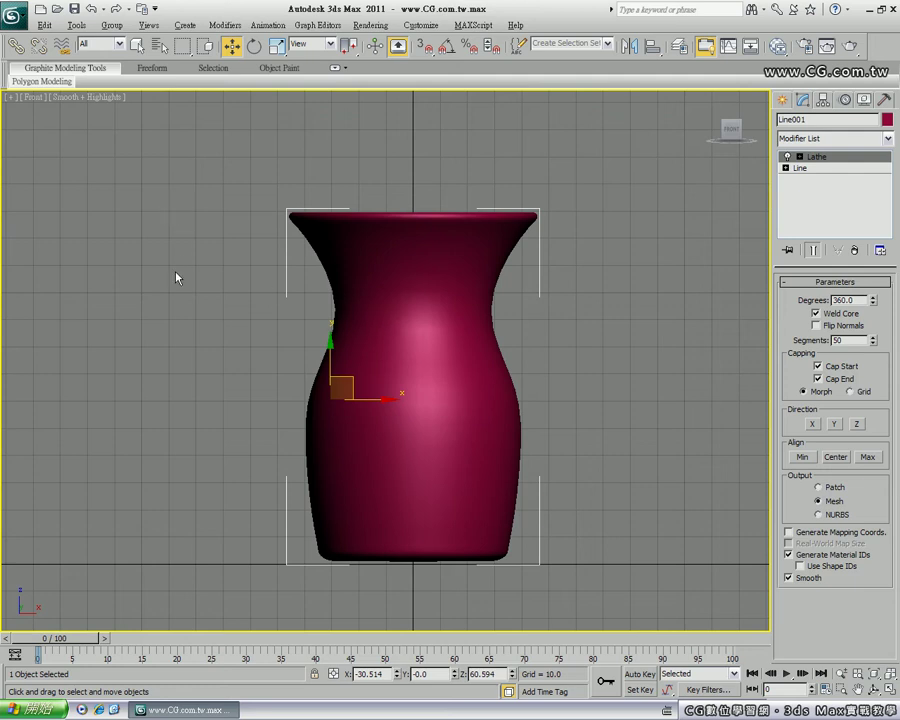
key("F3")
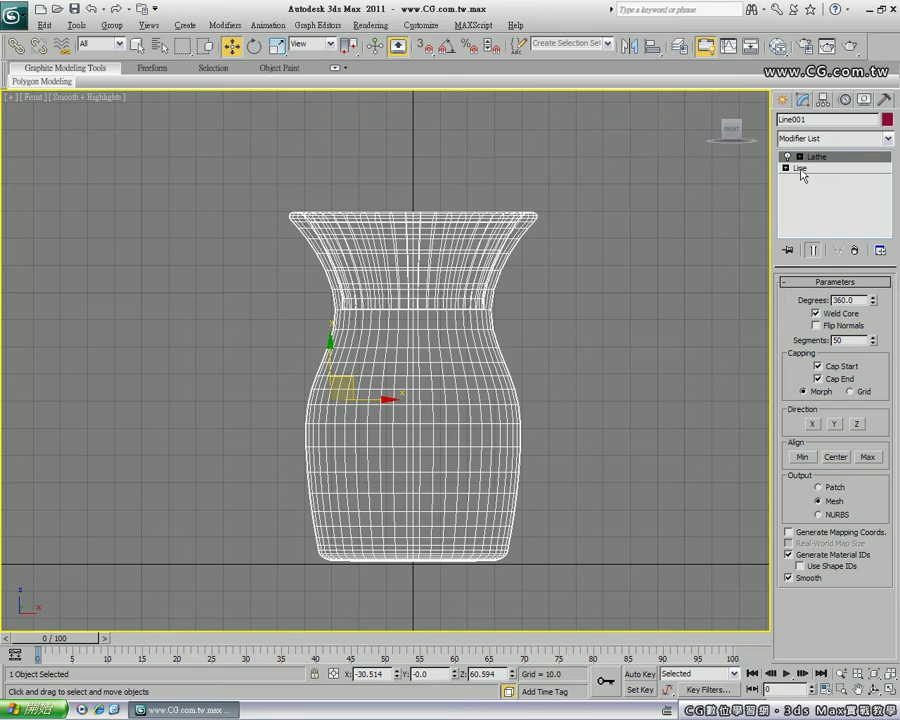
left_click(801, 170)
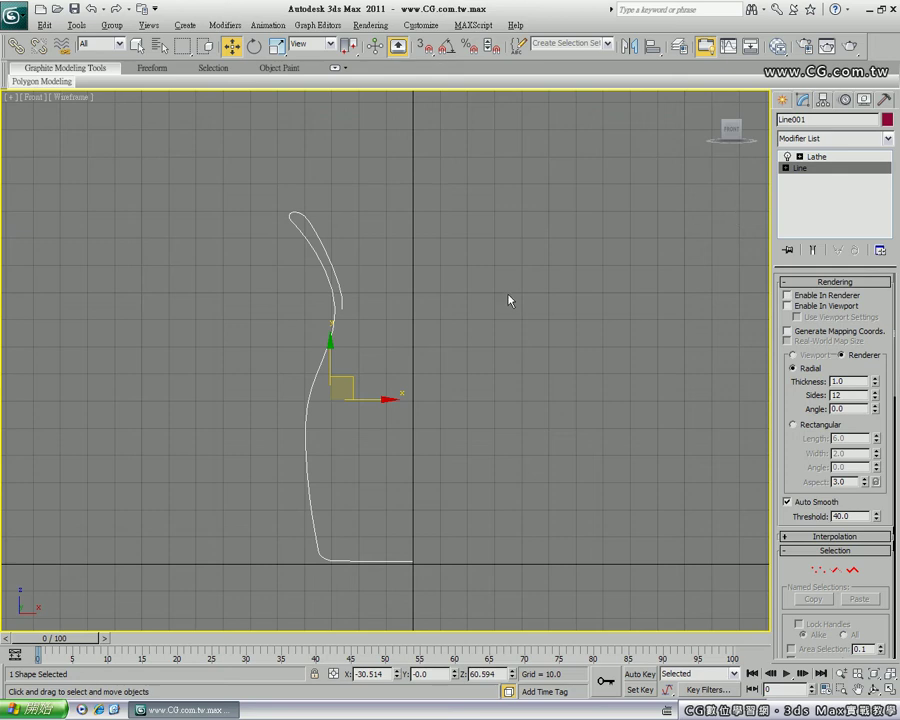
left_click(785, 169)
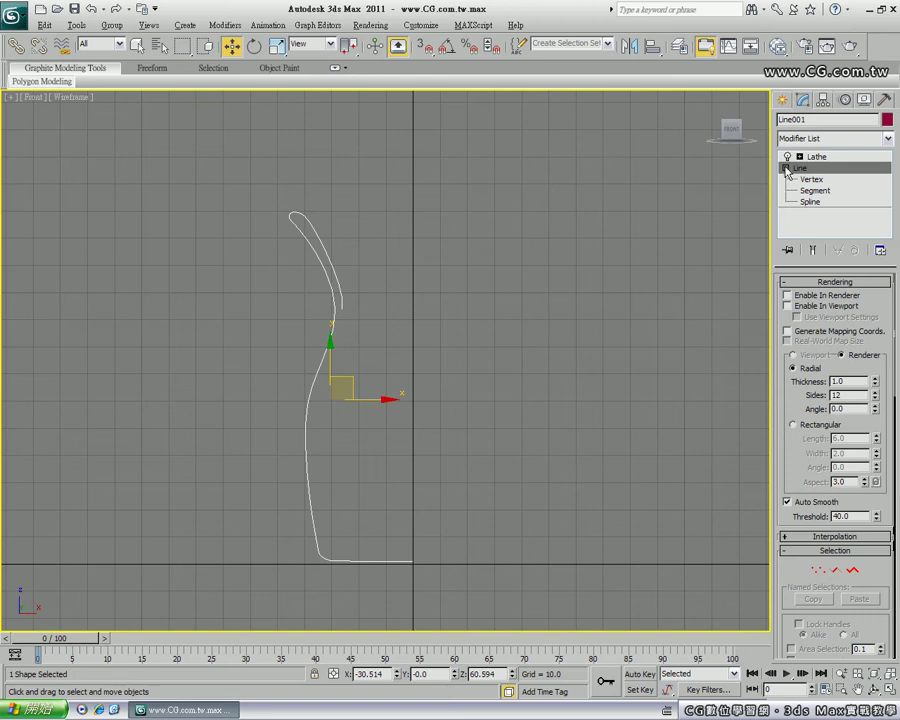
- Enter Vertex level and reposition the vertex at the lip's end
left_click(786, 169)
left_click(785, 169)
left_click(785, 169)
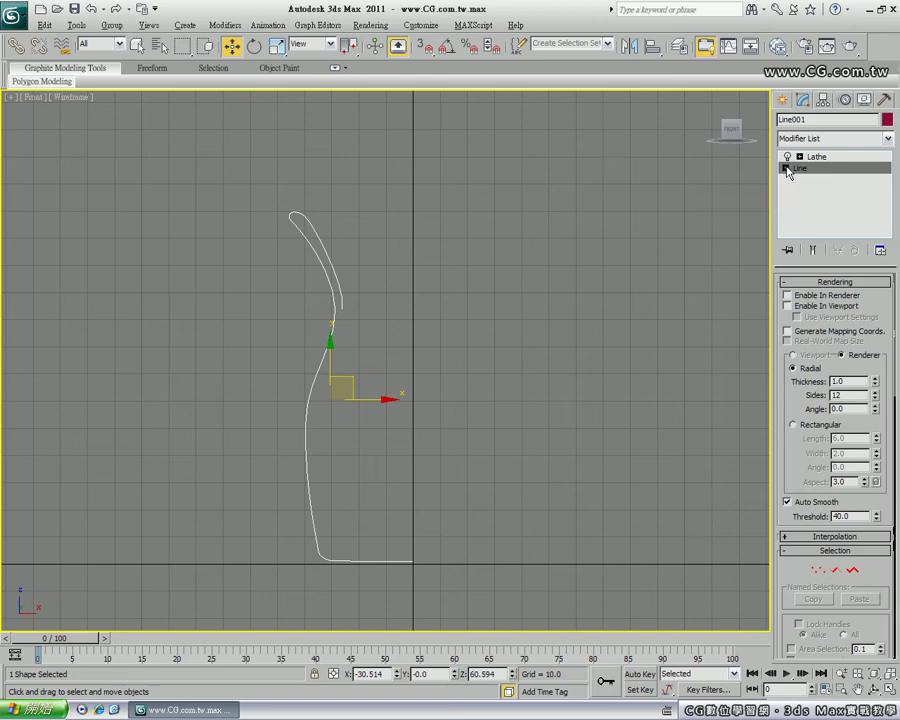
left_click(785, 169)
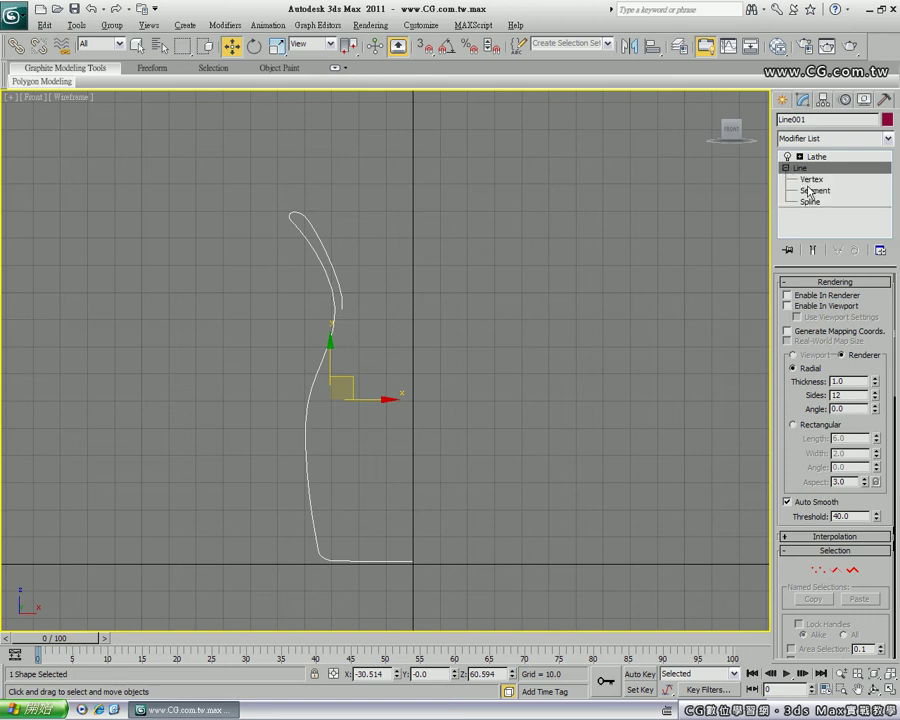
left_click(813, 181)
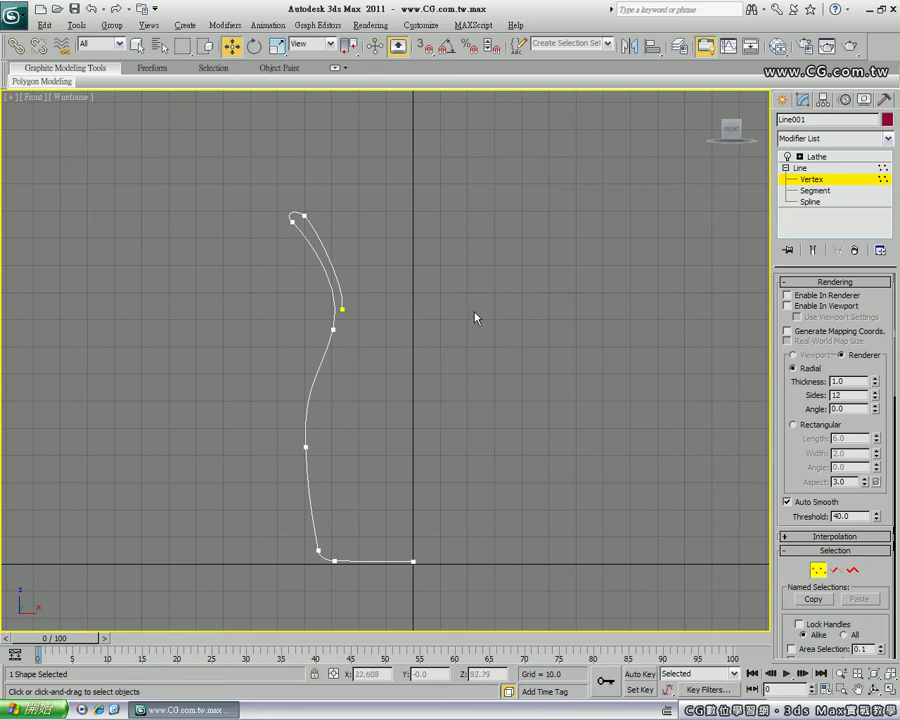
left_click(342, 309)
left_click(343, 310)
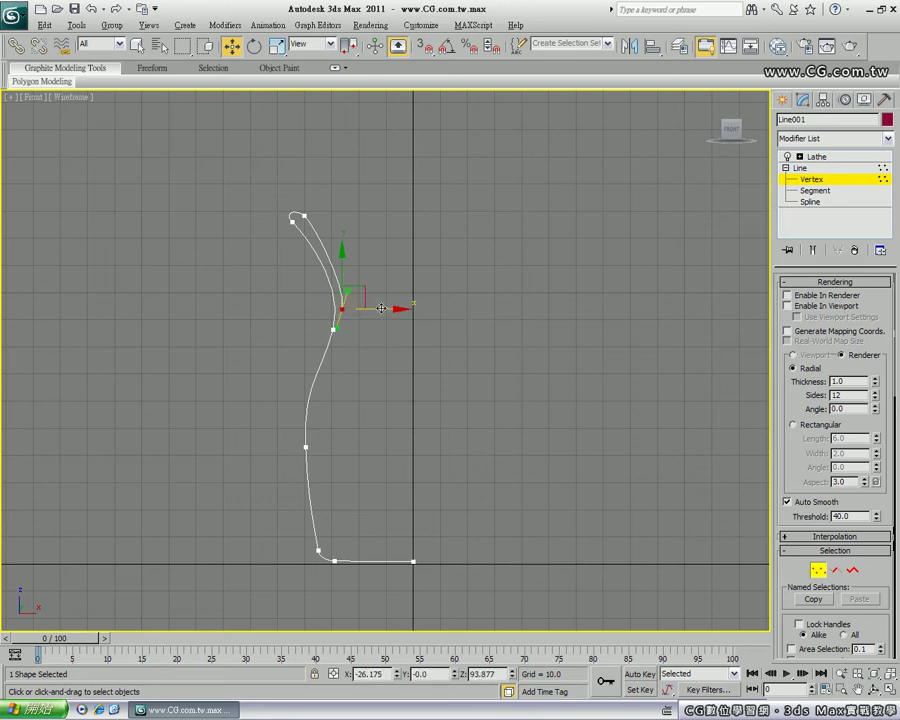
left_click_drag(378, 309, 391, 309)
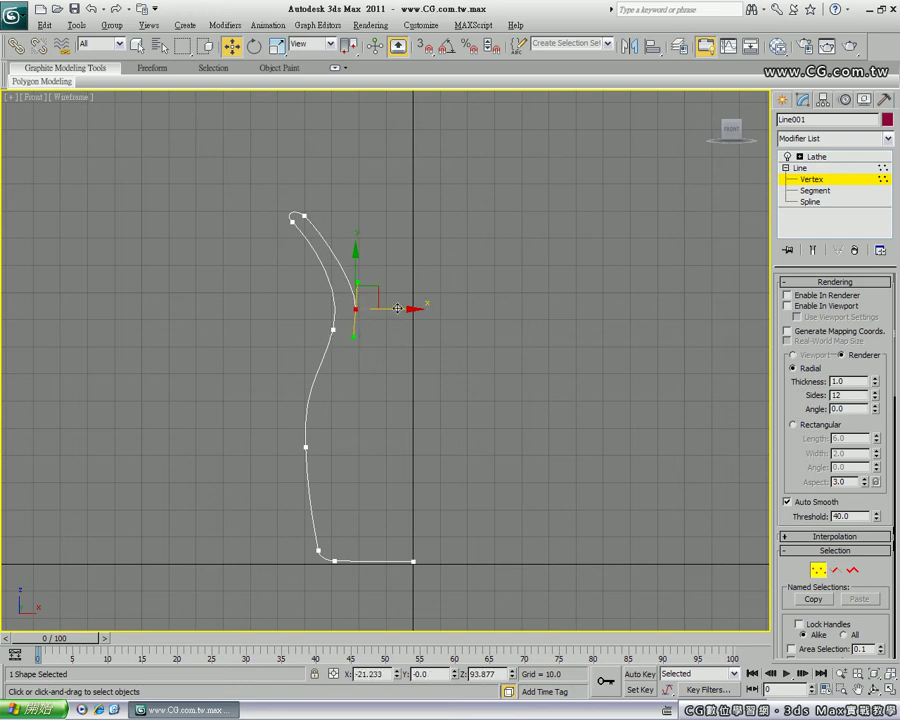
left_click_drag(399, 309, 356, 283)
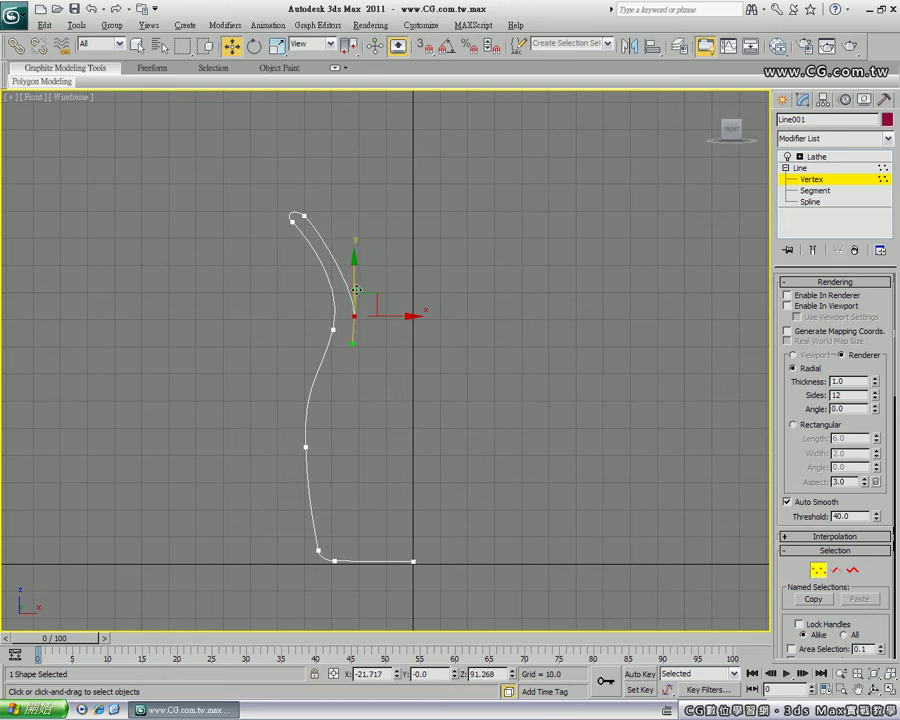
- Shift the neck vertex right and move the rim-top vertices lower and right
left_click(331, 342)
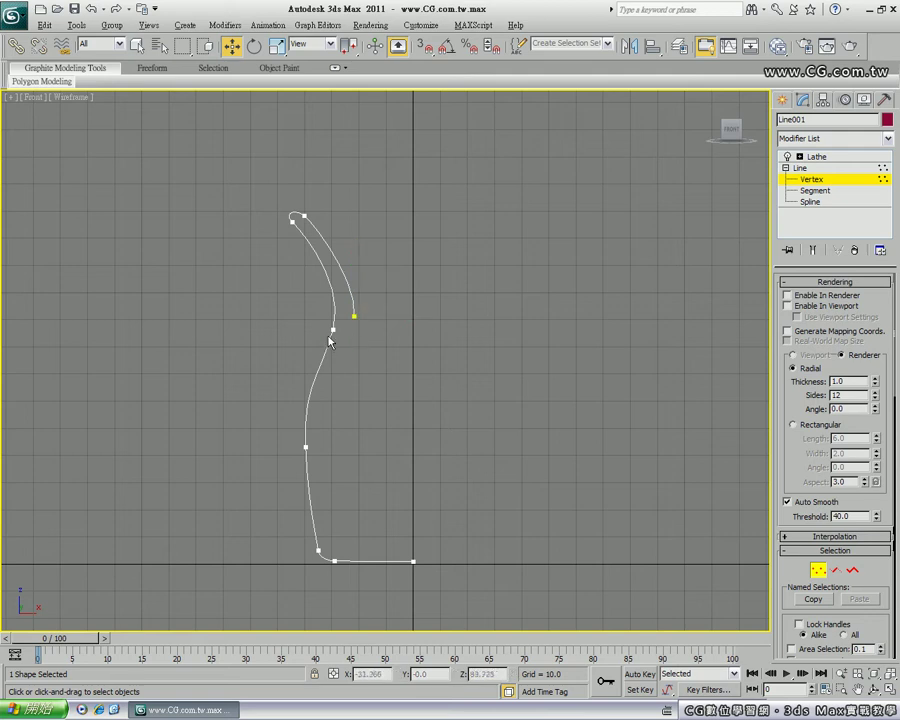
left_click_drag(333, 330, 342, 329)
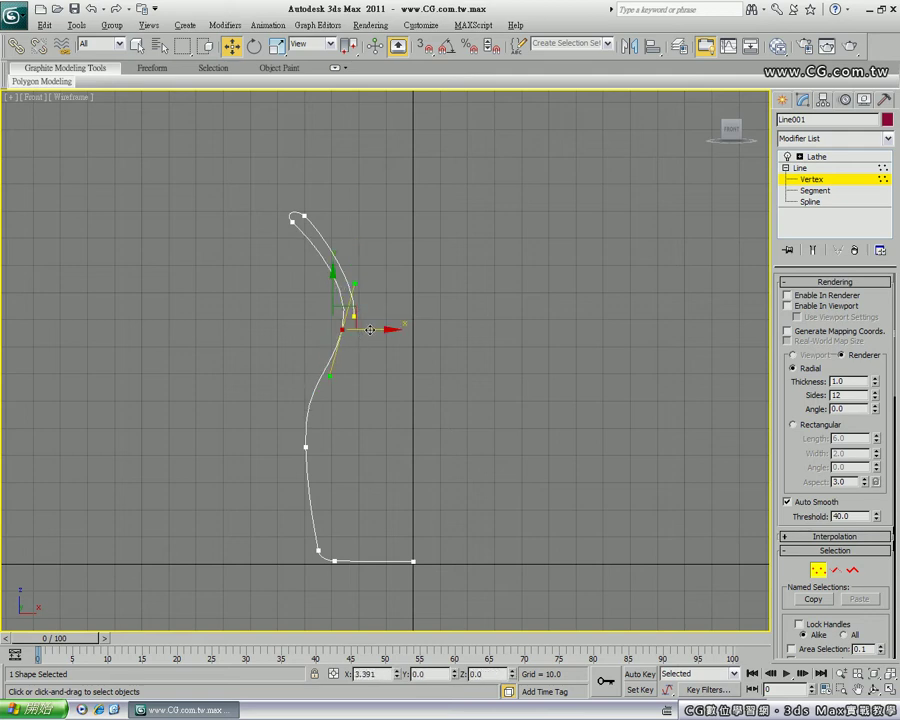
left_click(380, 288)
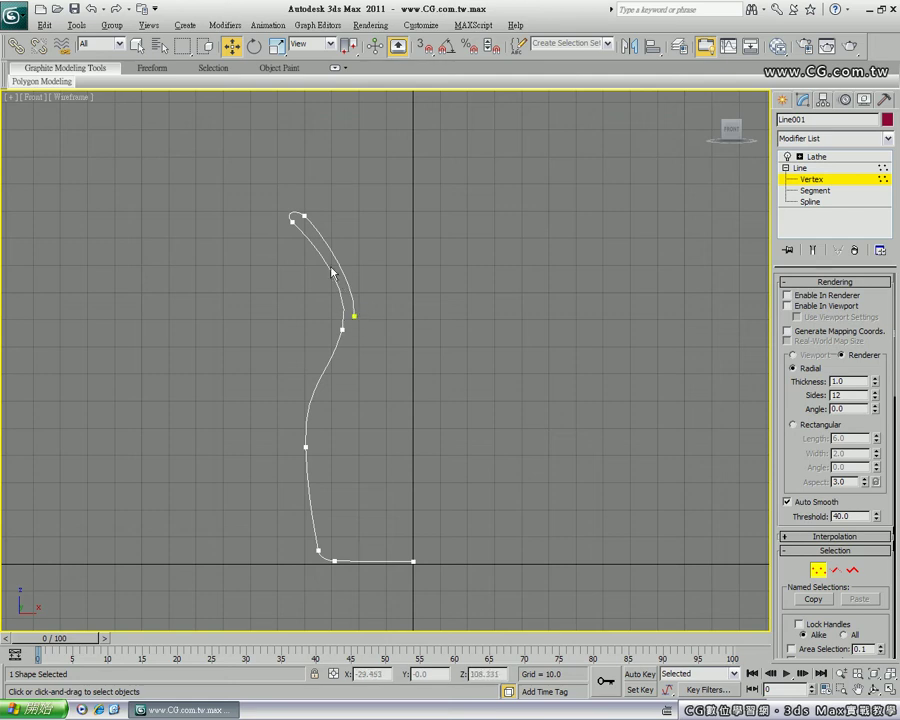
left_click_drag(275, 198, 322, 232)
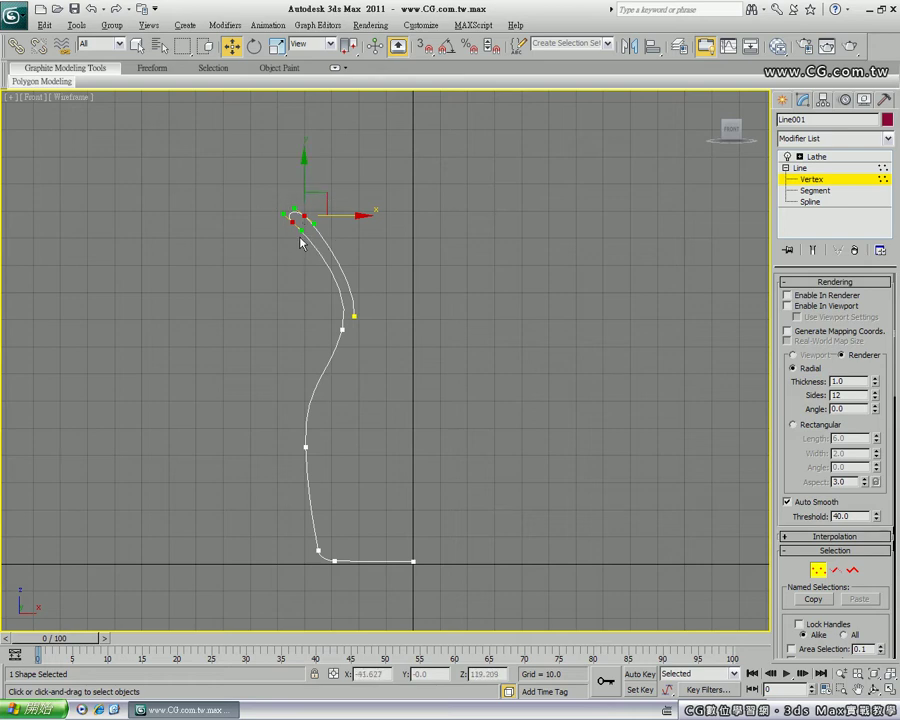
left_click_drag(268, 189, 325, 246)
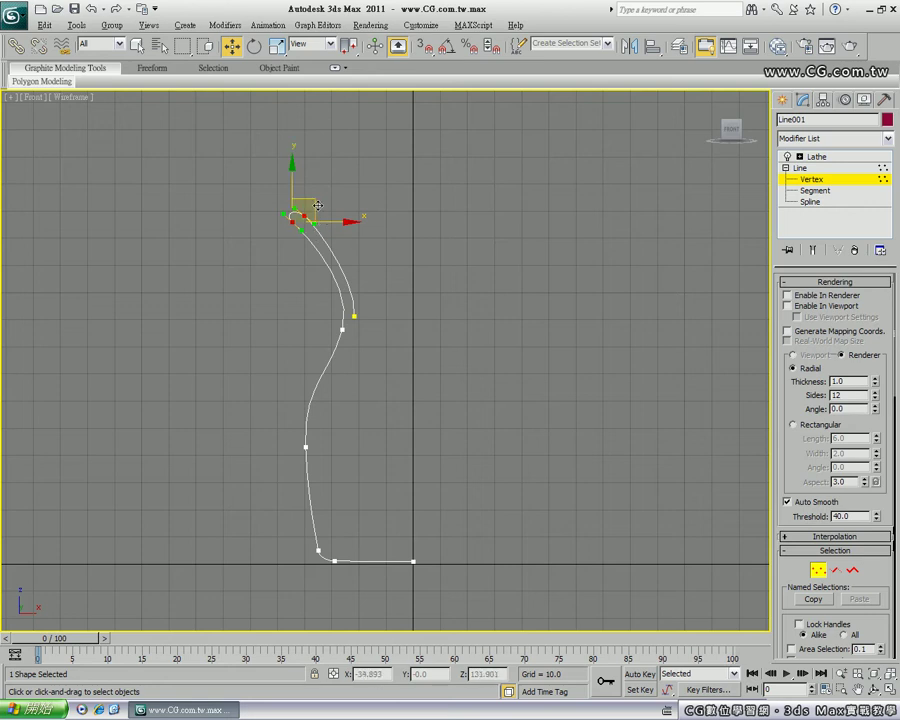
left_click_drag(313, 201, 329, 217)
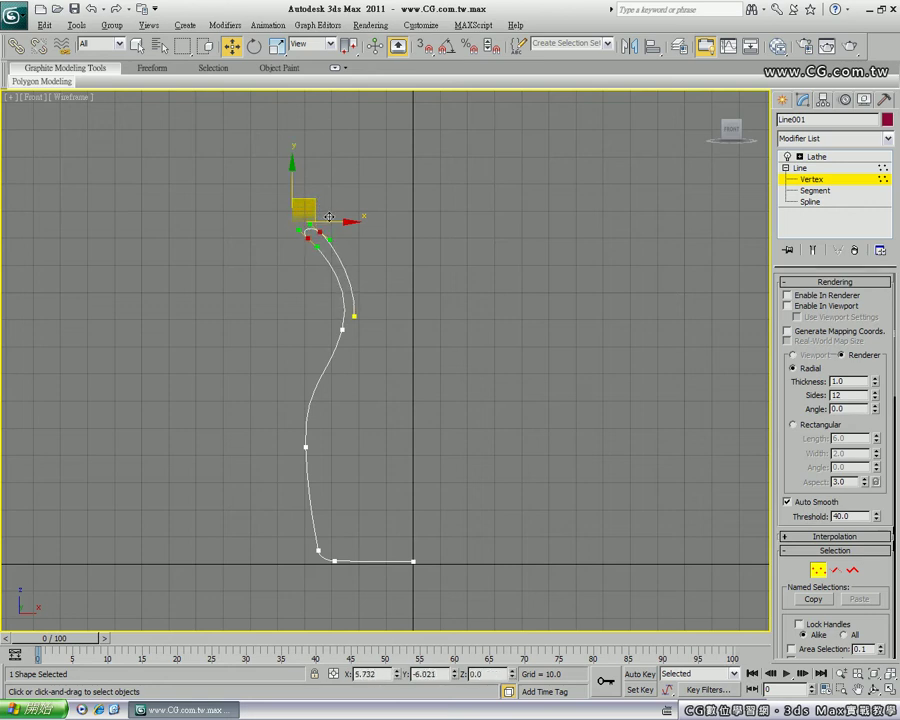
left_click_drag(329, 217, 329, 213)
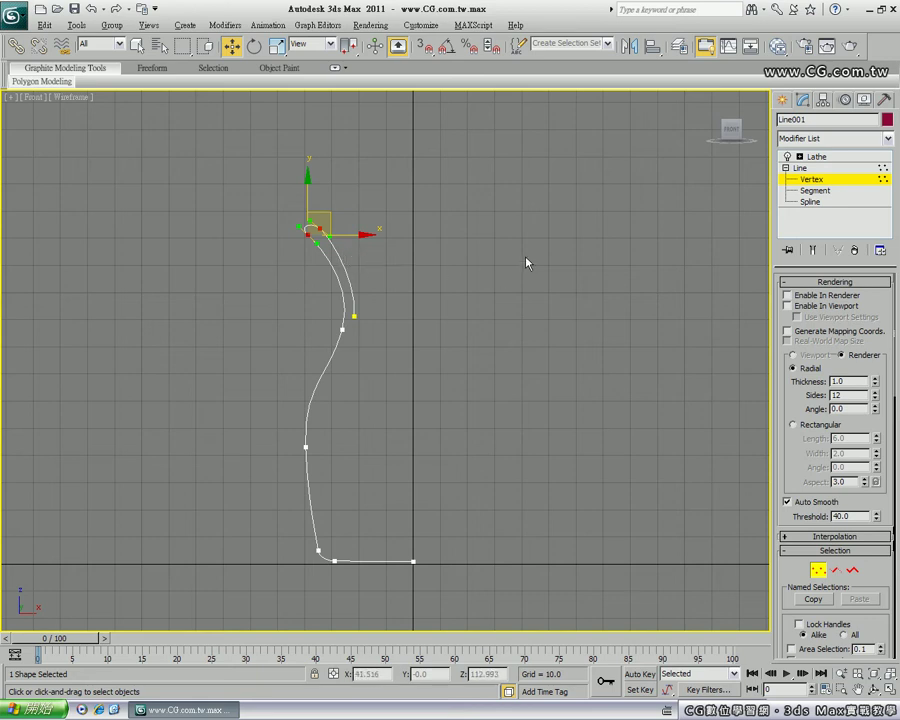
left_click(812, 182)
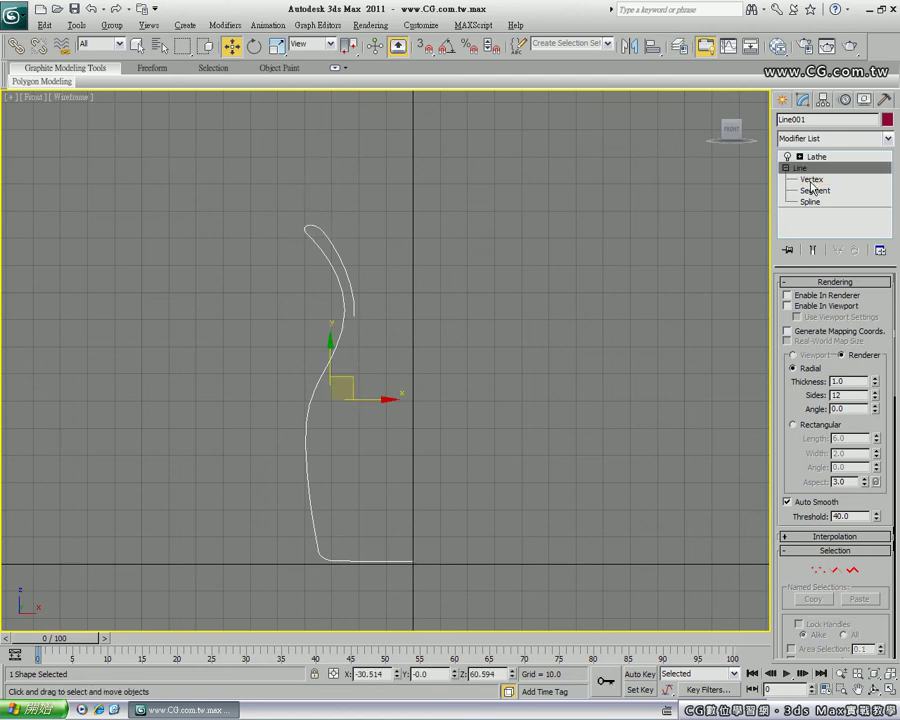
- Preview the reshaped vase at the Lathe level, then return to the Line's vertices
left_click(812, 182)
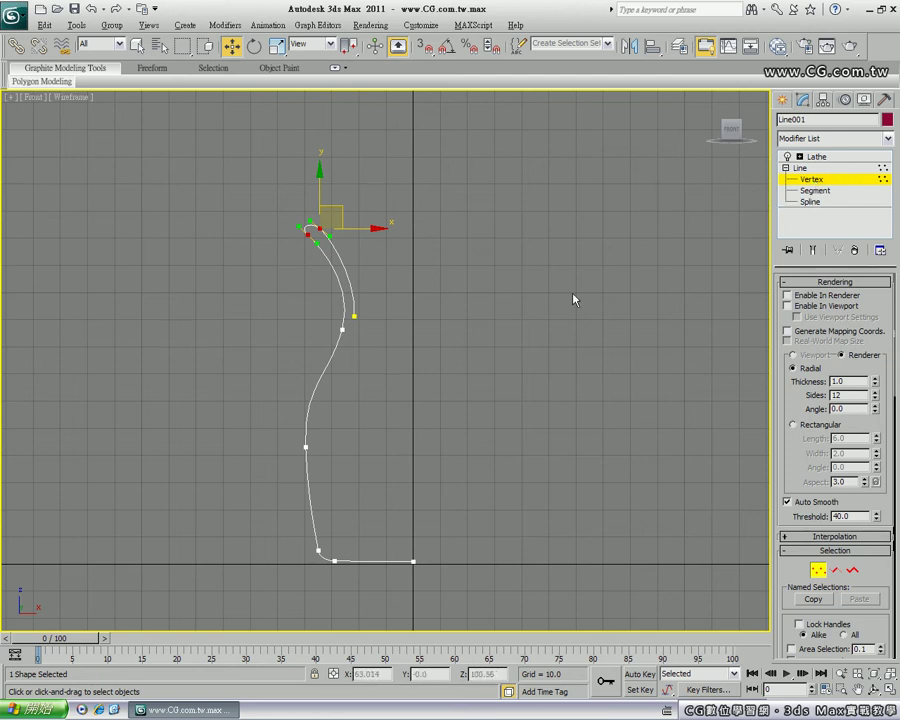
left_click(815, 182)
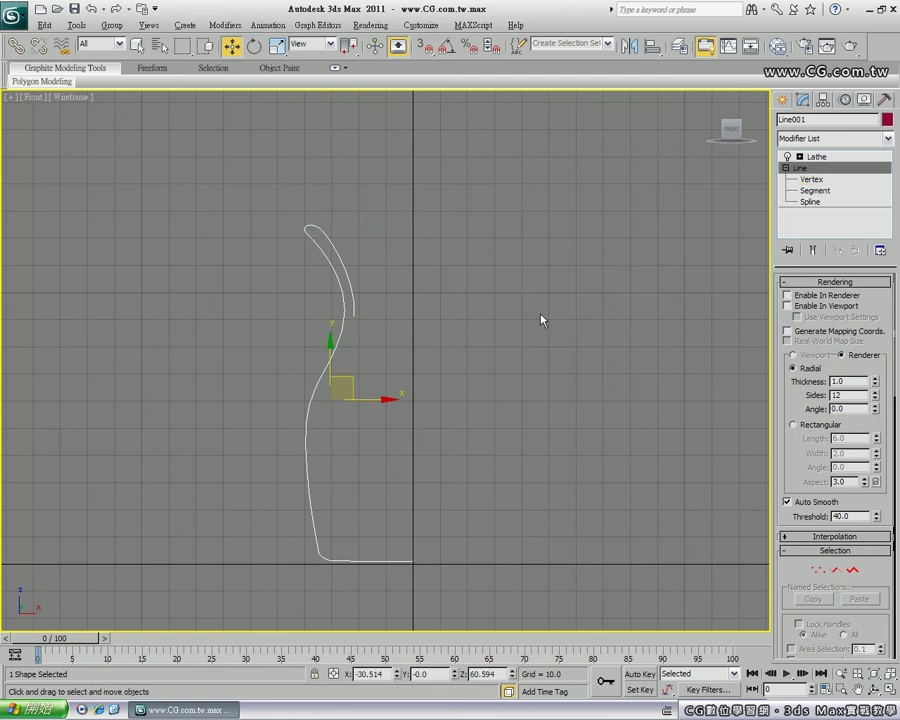
left_click(818, 158)
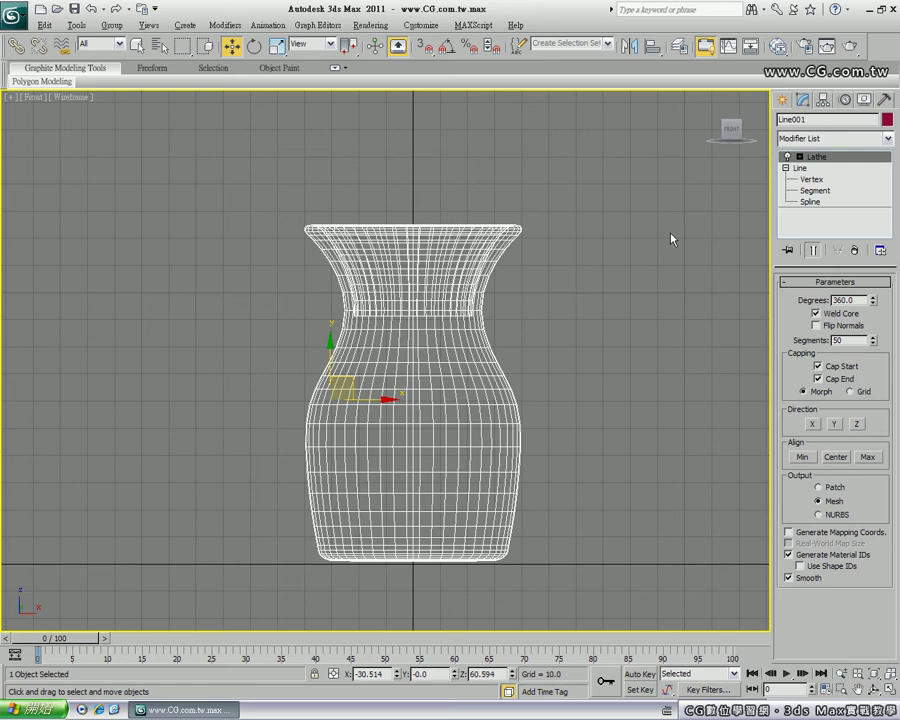
left_click(813, 180)
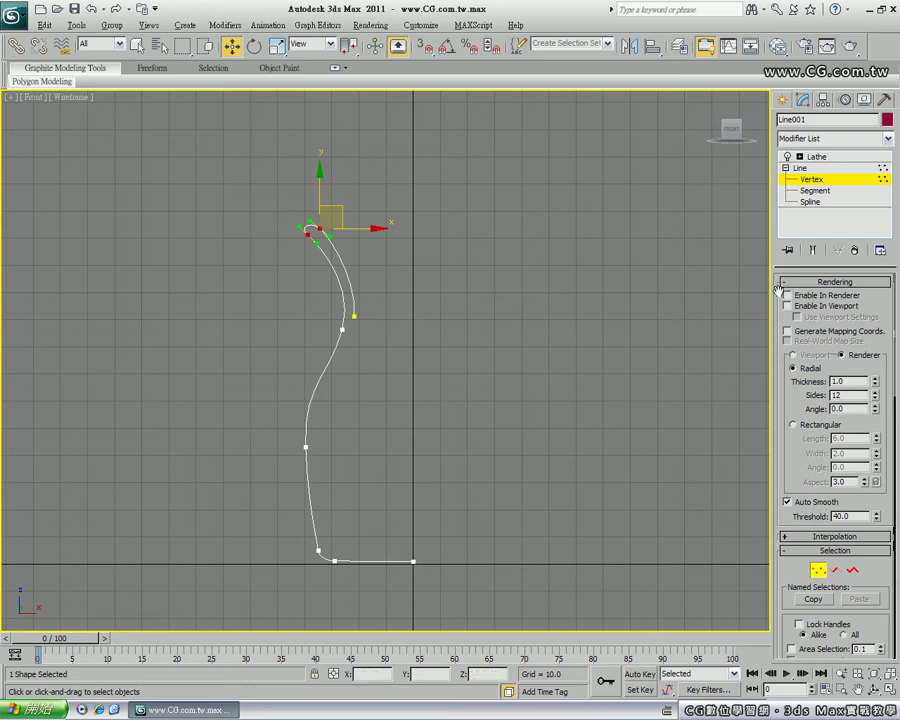
- Turn on Show End Result to see the lathed mesh while editing the profile vertices
left_click(814, 252)
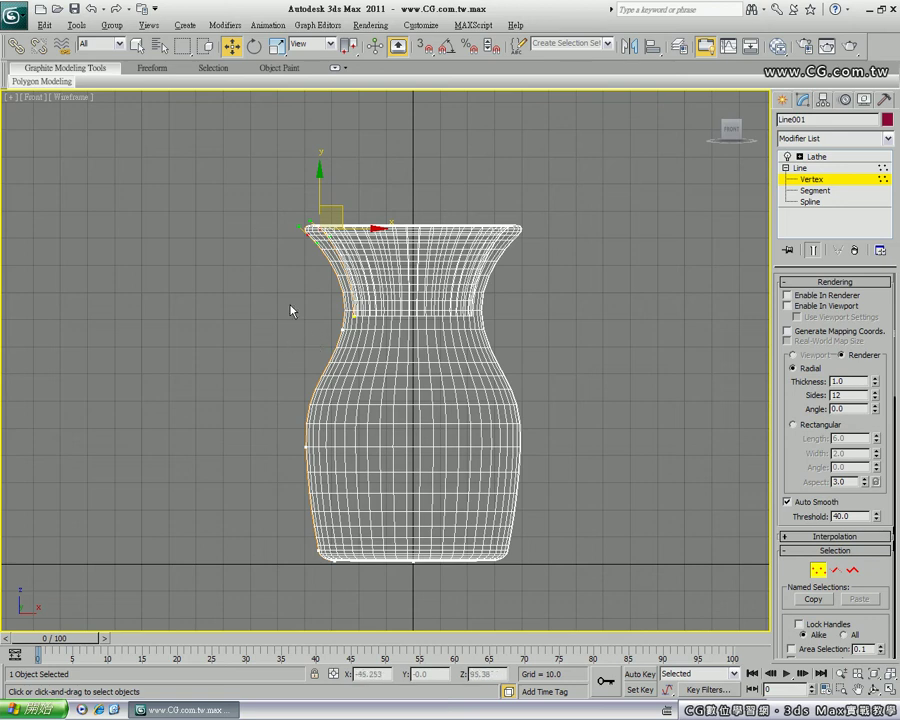
- Box-select the vase's left-side vertices and move them to narrow the vase
left_click(271, 205)
left_click_drag(266, 185, 374, 582)
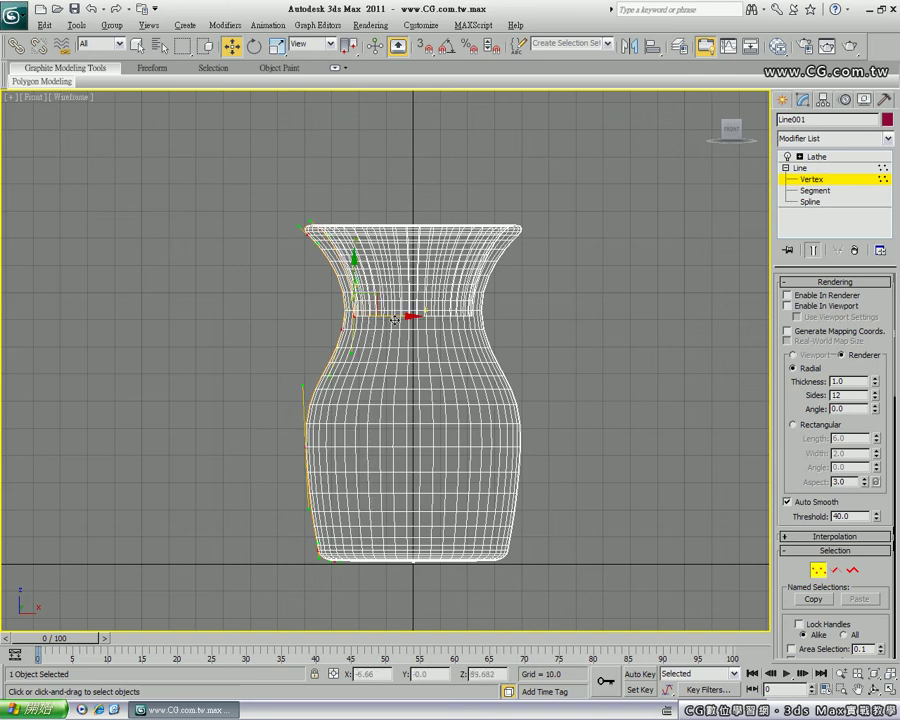
left_click_drag(391, 315, 412, 316)
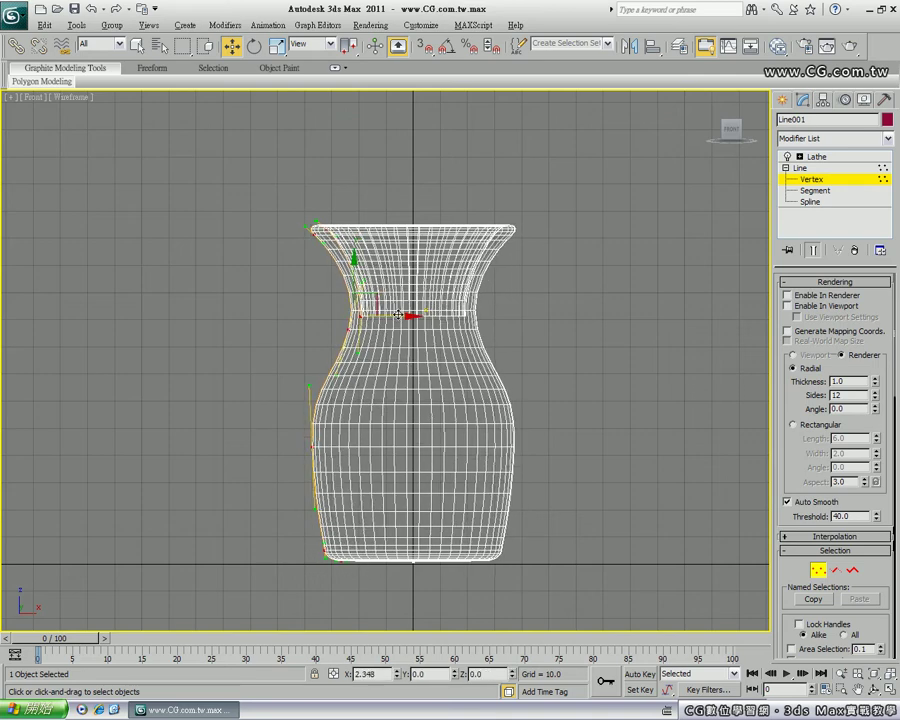
right_click(412, 316)
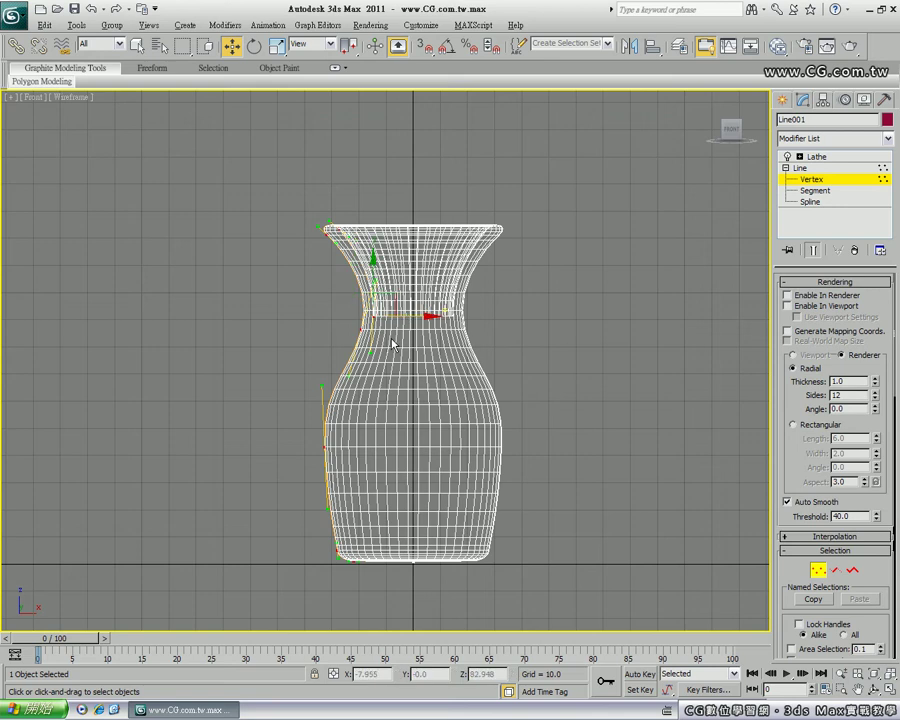
left_click(325, 385)
left_click(336, 340)
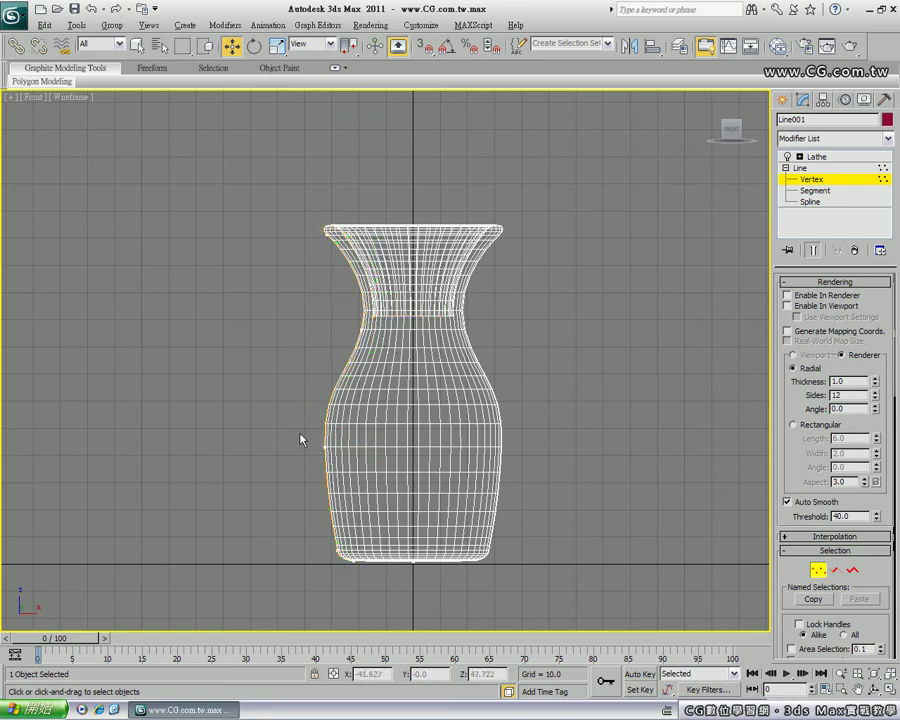
- Raise the shoulder and neck vertices and nudge a lower profile vertex to refine the shape
left_click_drag(302, 432, 357, 473)
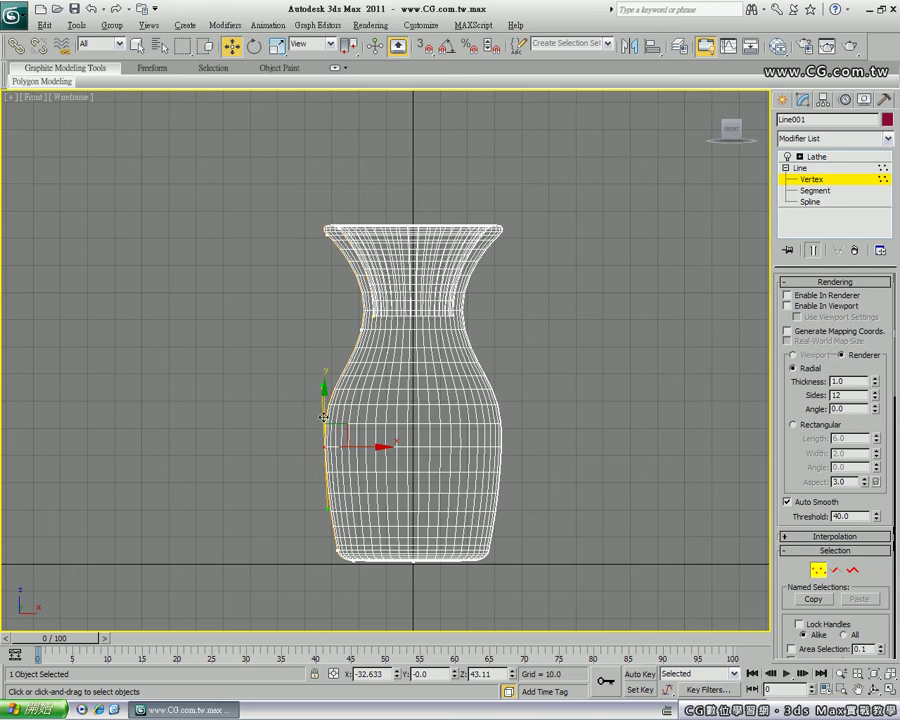
mouse_move(324, 417)
left_mouse_down()
mouse_move(330, 332)
mouse_move(383, 320)
mouse_move(373, 236)
left_mouse_up()
left_click_drag(296, 388, 343, 415)
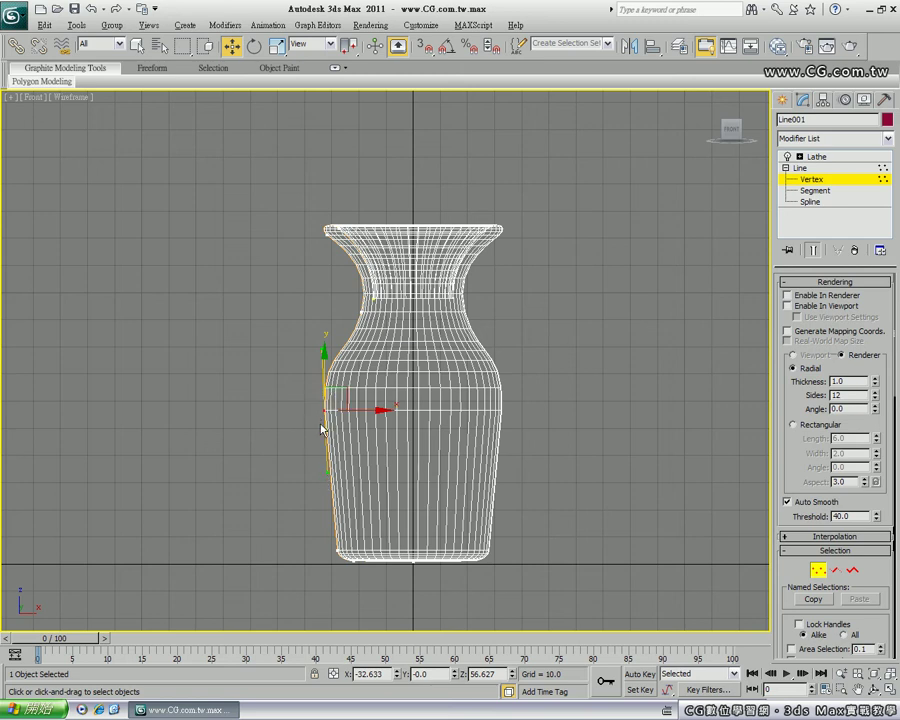
left_click(310, 418)
left_click(323, 410)
mouse_move(326, 472)
left_mouse_down()
mouse_move(320, 480)
mouse_move(331, 462)
mouse_move(356, 456)
mouse_move(321, 457)
left_mouse_up()
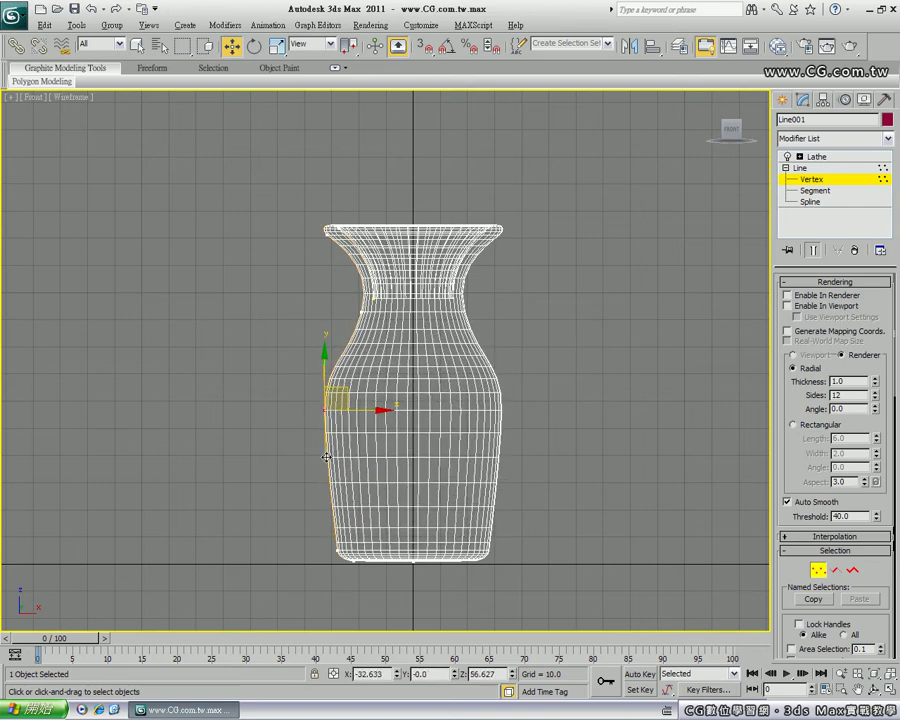
left_click(289, 368)
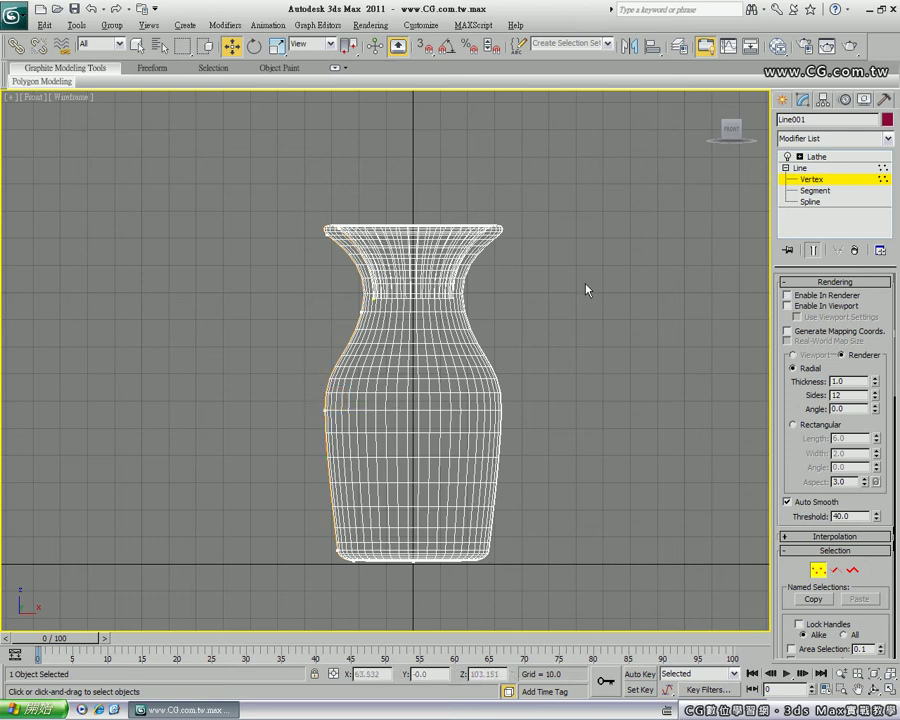
left_click(800, 168)
- Return to the Lathe level, then select the vase object and delete it
left_click(817, 157)
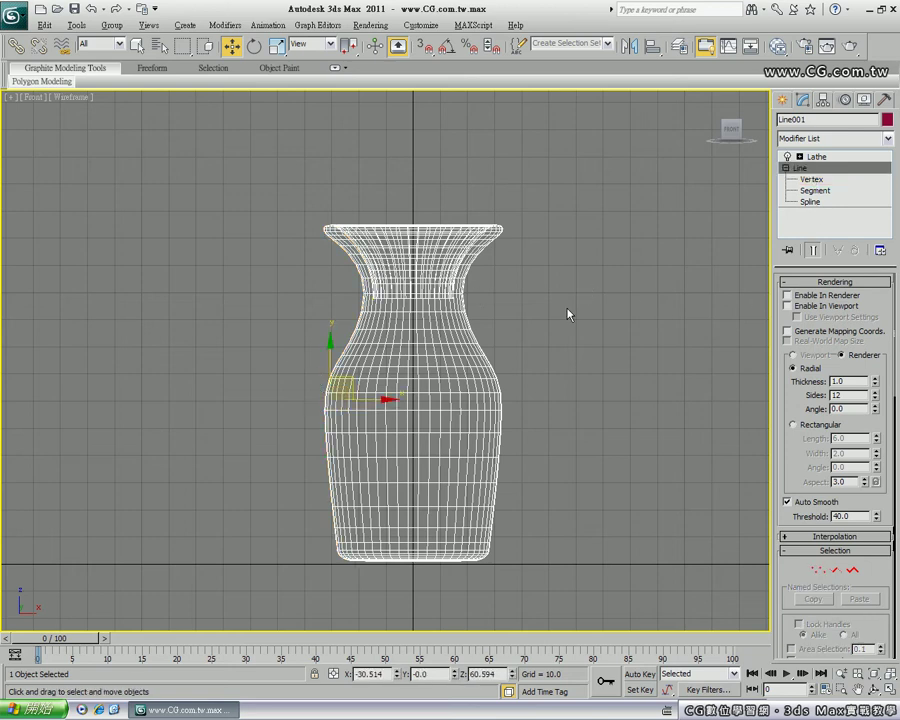
left_click(569, 311)
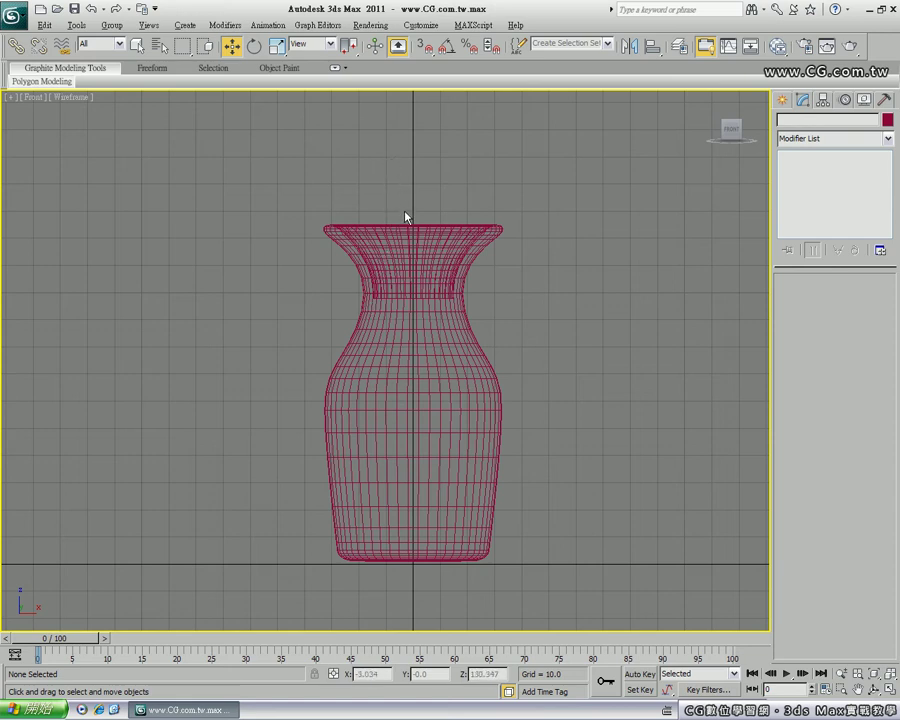
left_click(368, 352)
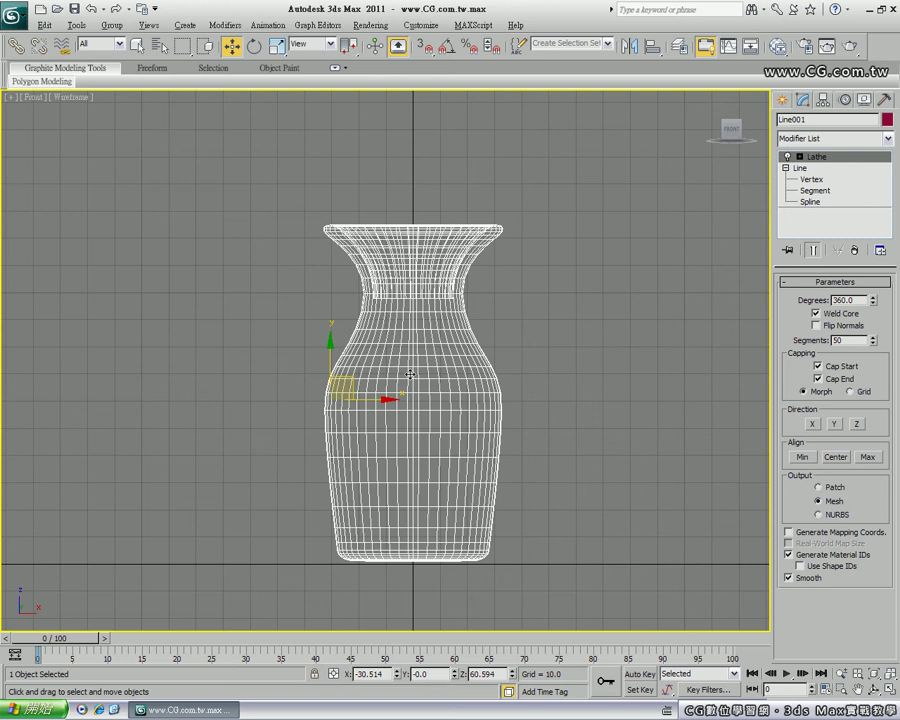
key("Delete")
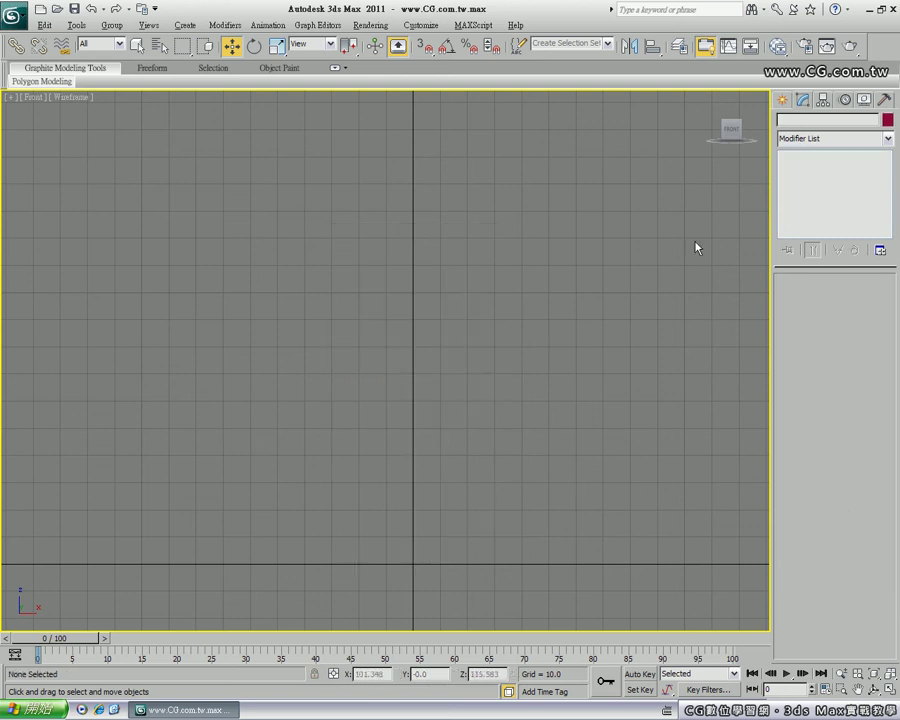
- Draw a Line spline for the goblet's outer profile, from the rim down the bowl to the stem bottom
left_click(782, 100)
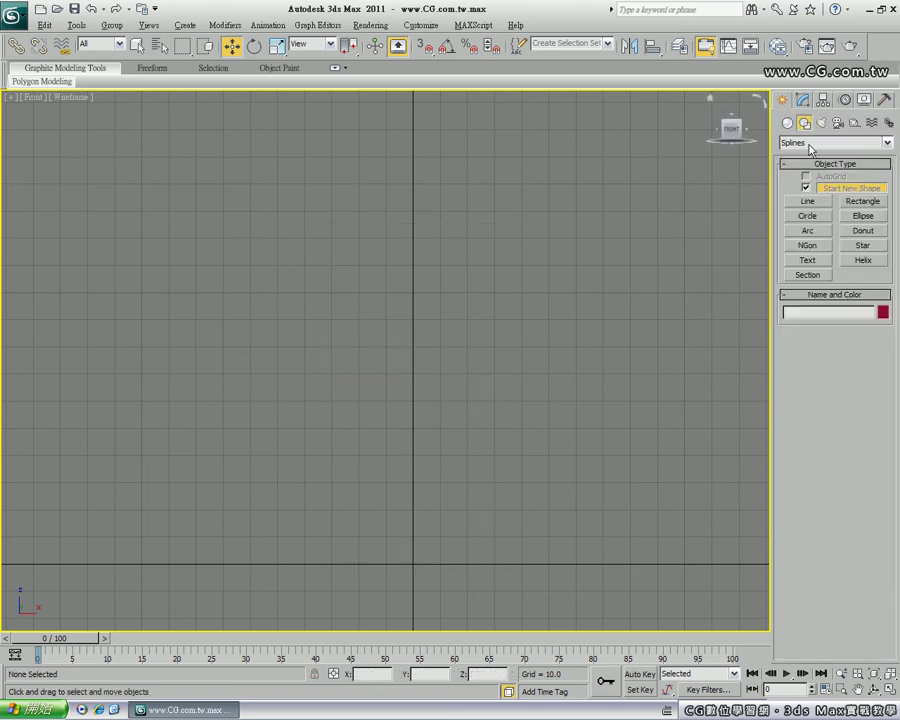
left_click(807, 203)
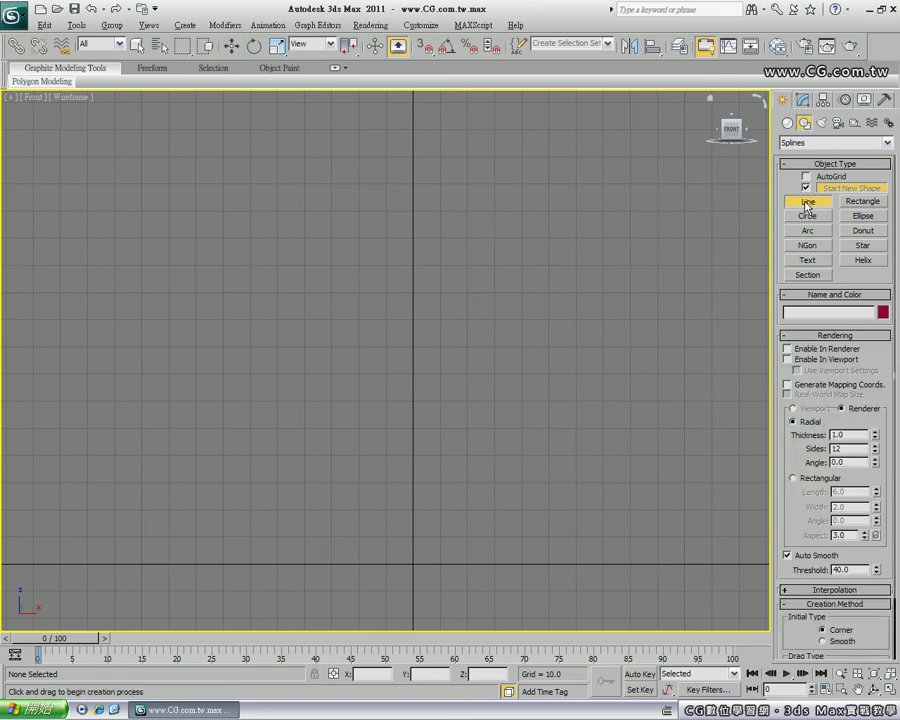
left_click(297, 151)
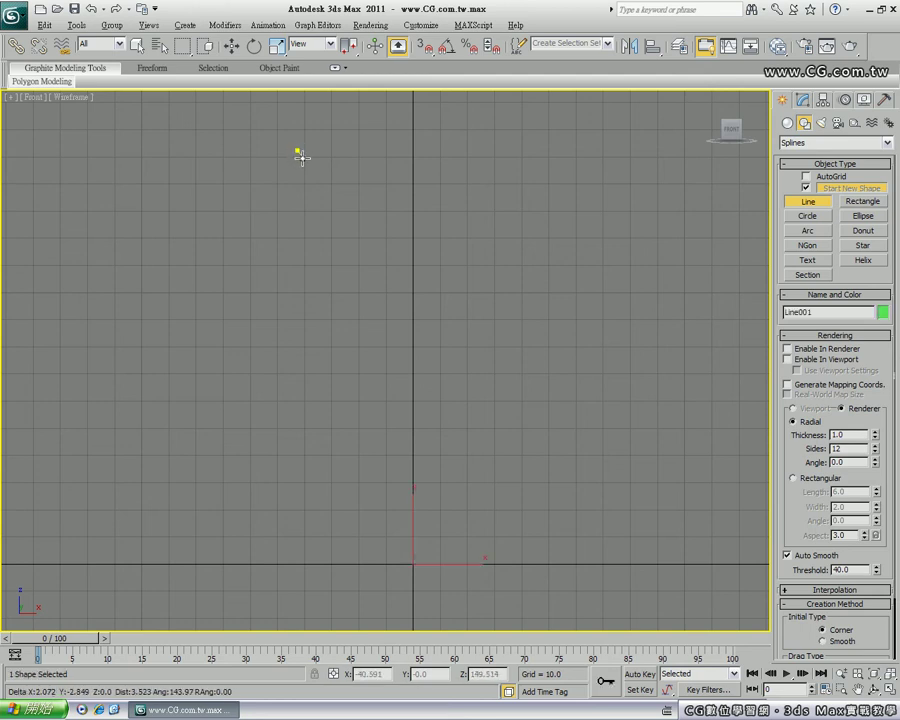
left_click(320, 199)
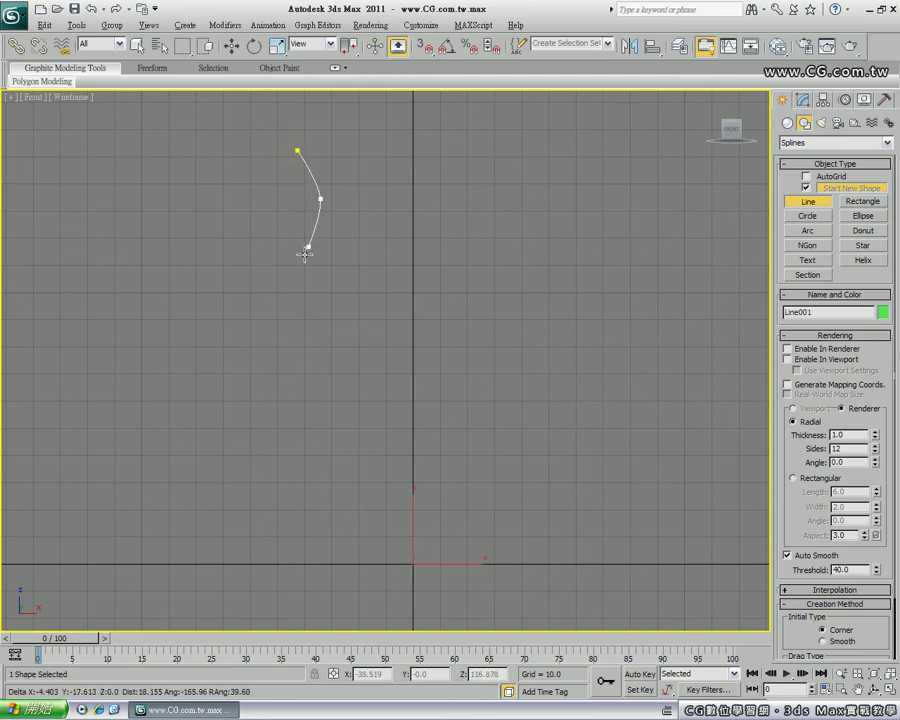
left_click(276, 362)
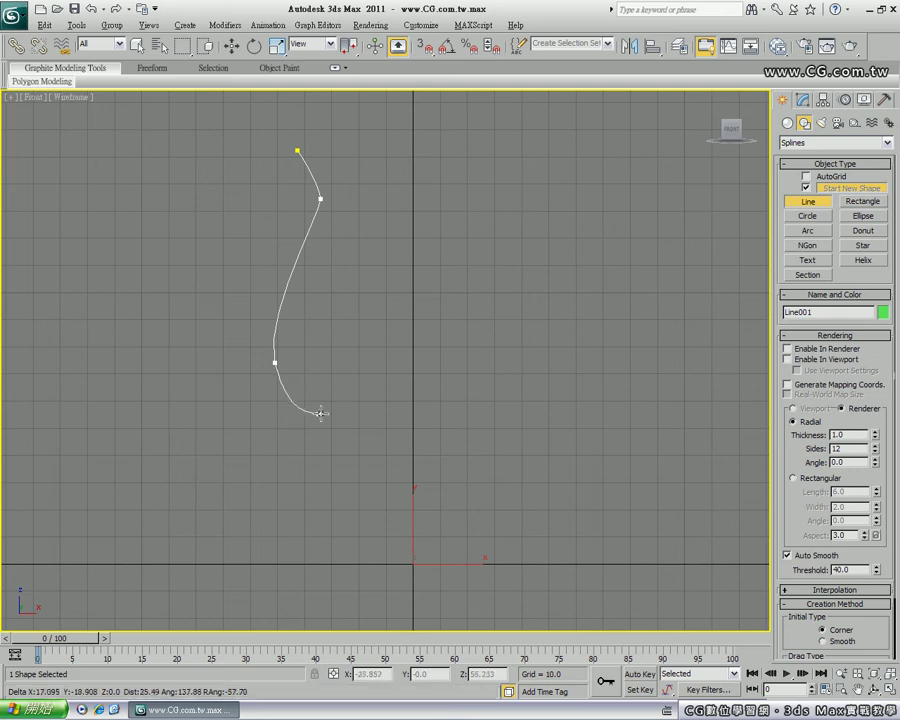
left_click(373, 428)
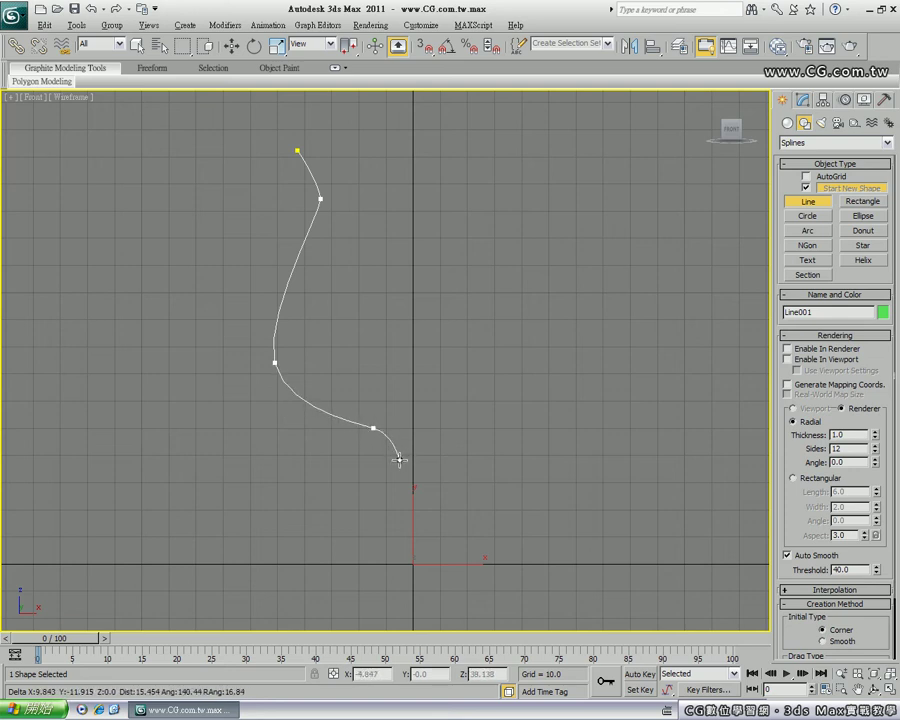
left_click(400, 460)
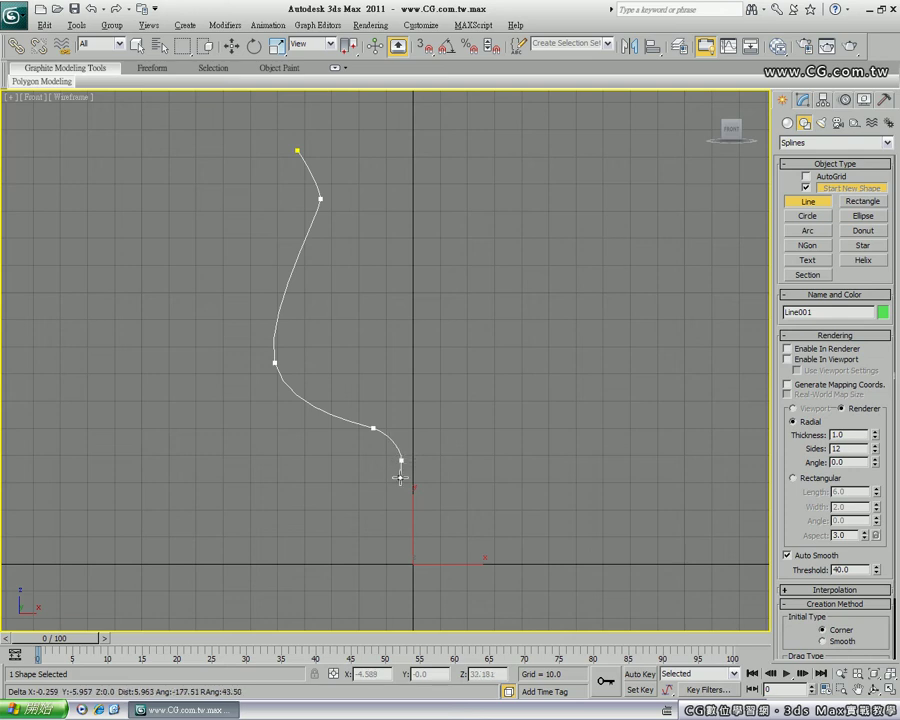
left_click(400, 538)
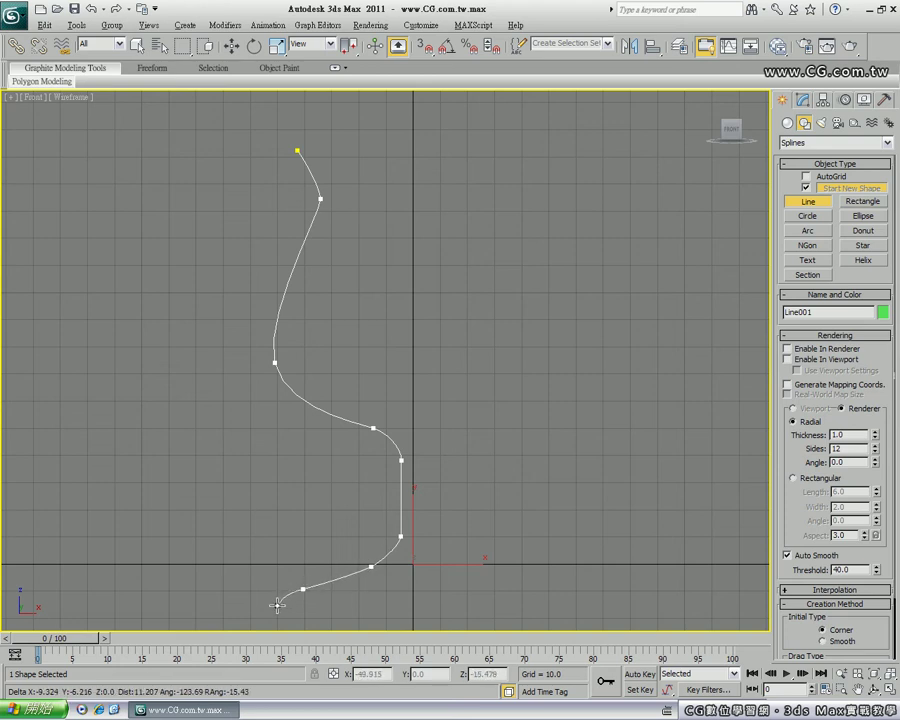
- Trace the base, centre axis and inner wall back to the rim, then close the spline
left_click(277, 604)
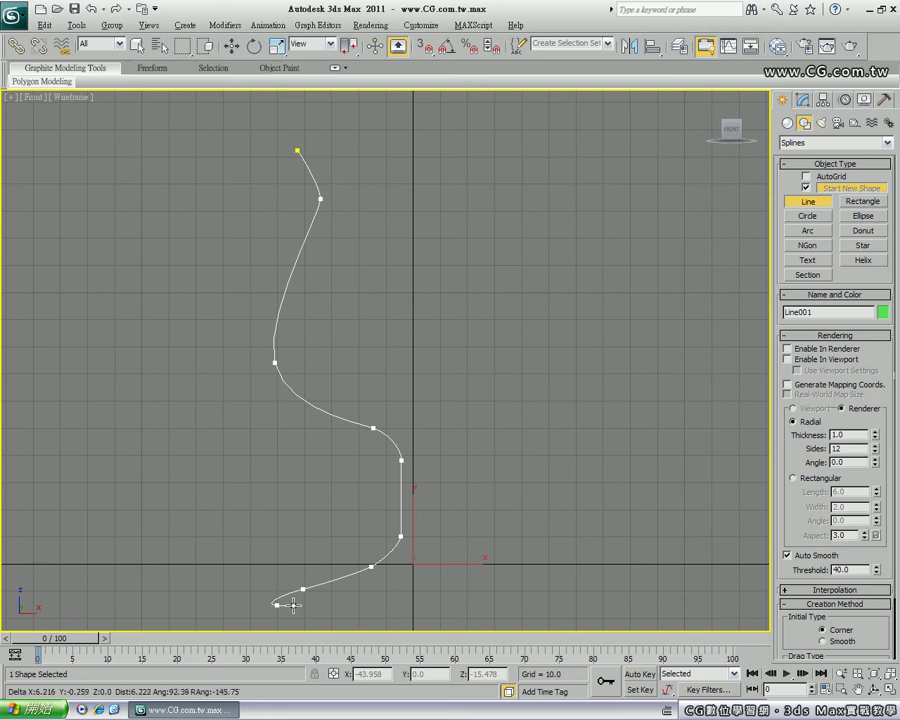
left_click(411, 599)
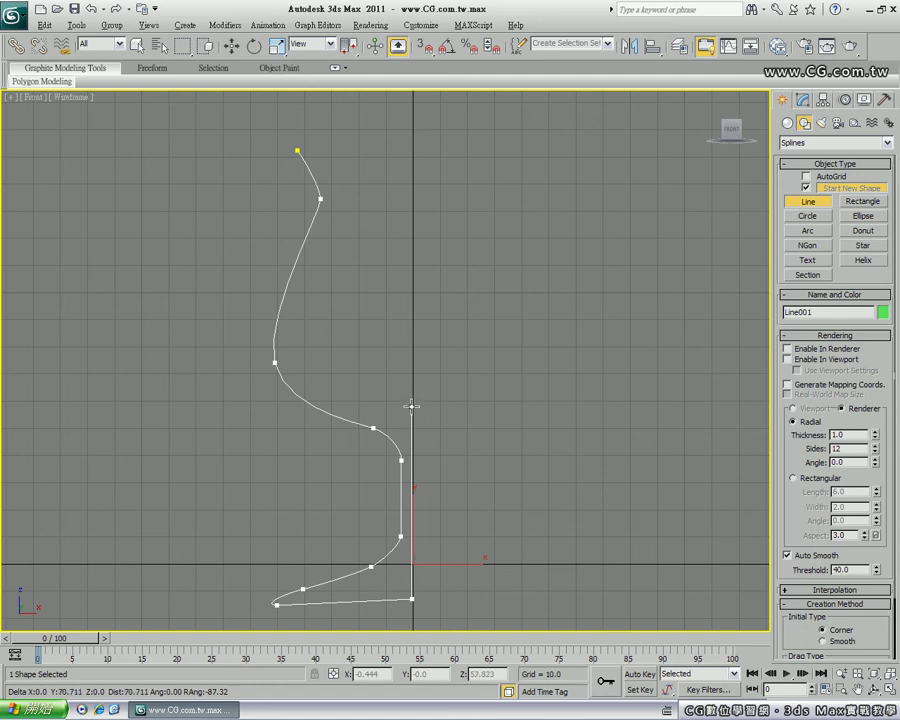
left_click(410, 405)
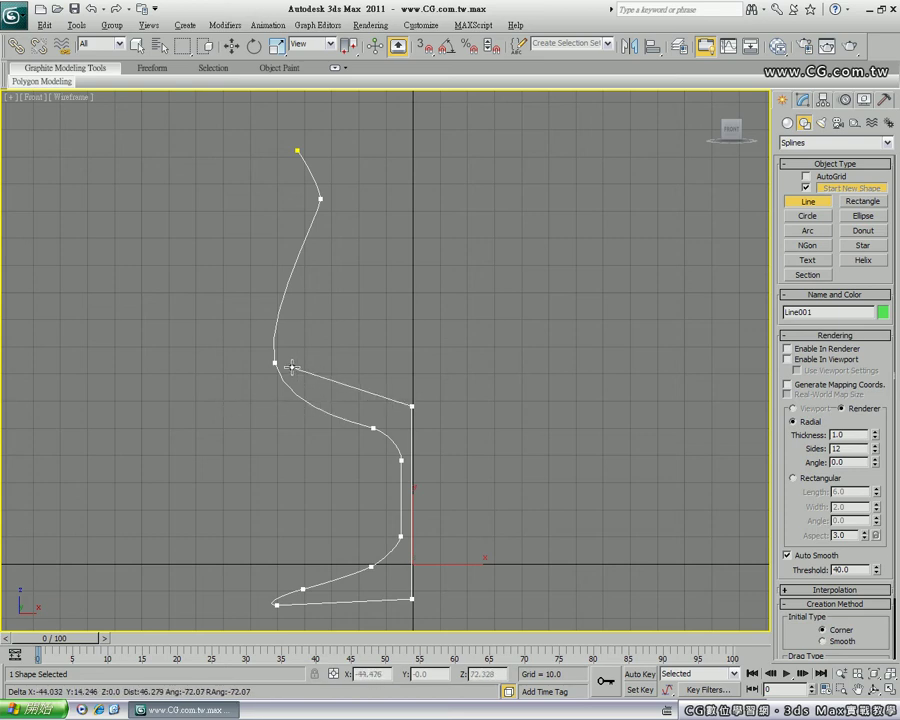
left_click(287, 361)
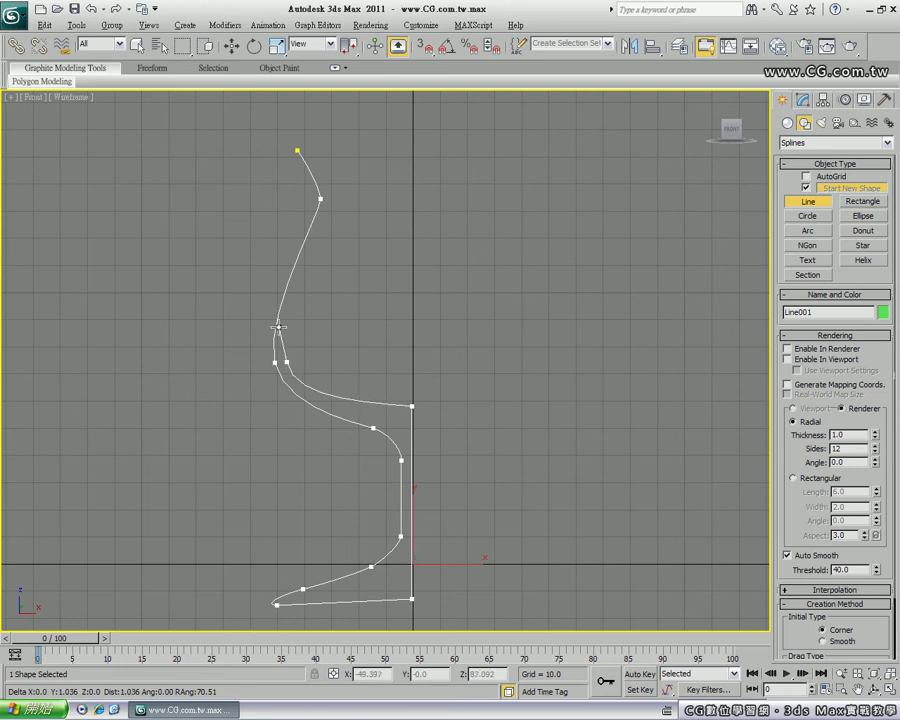
left_click(331, 198)
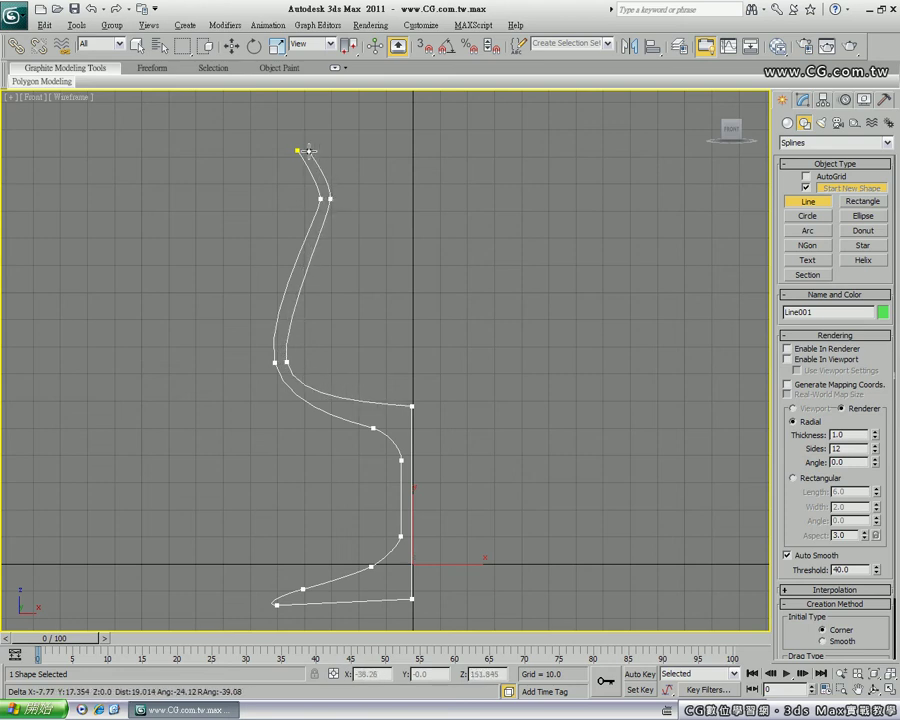
left_click(305, 147)
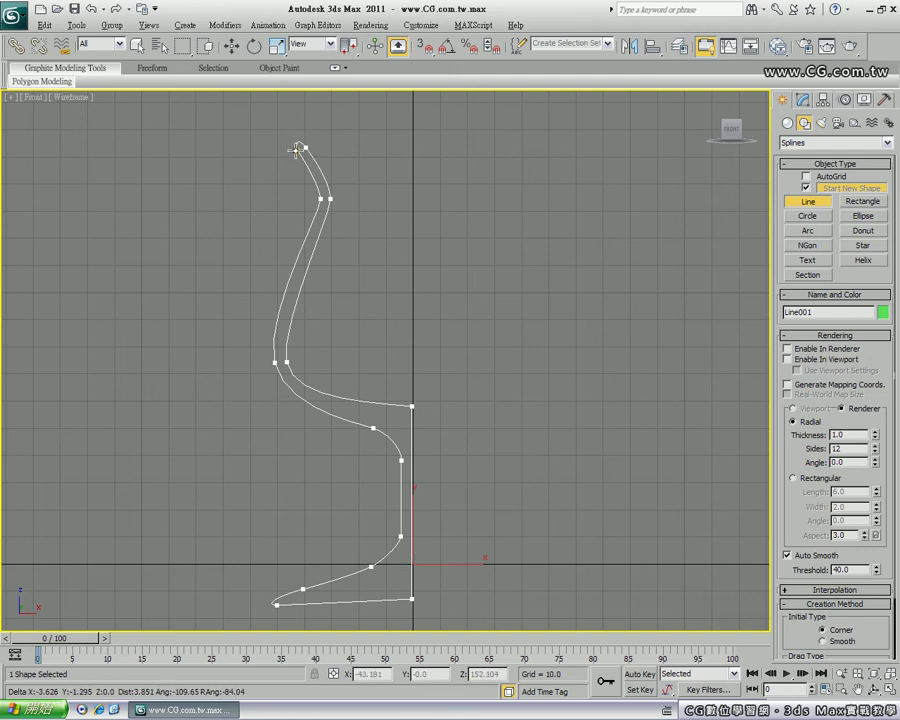
left_click(298, 150)
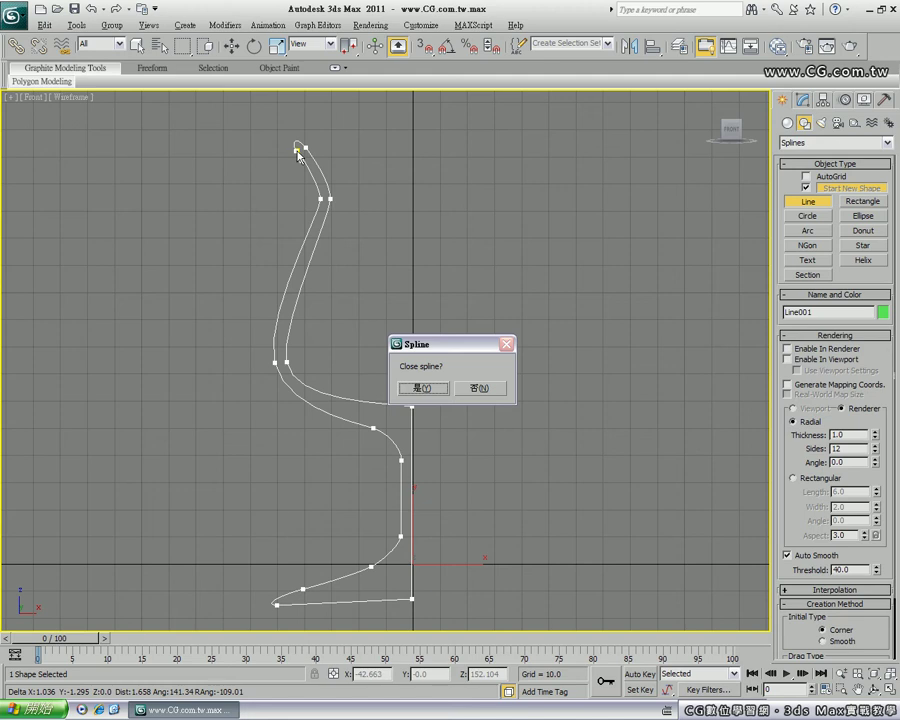
left_click(439, 390)
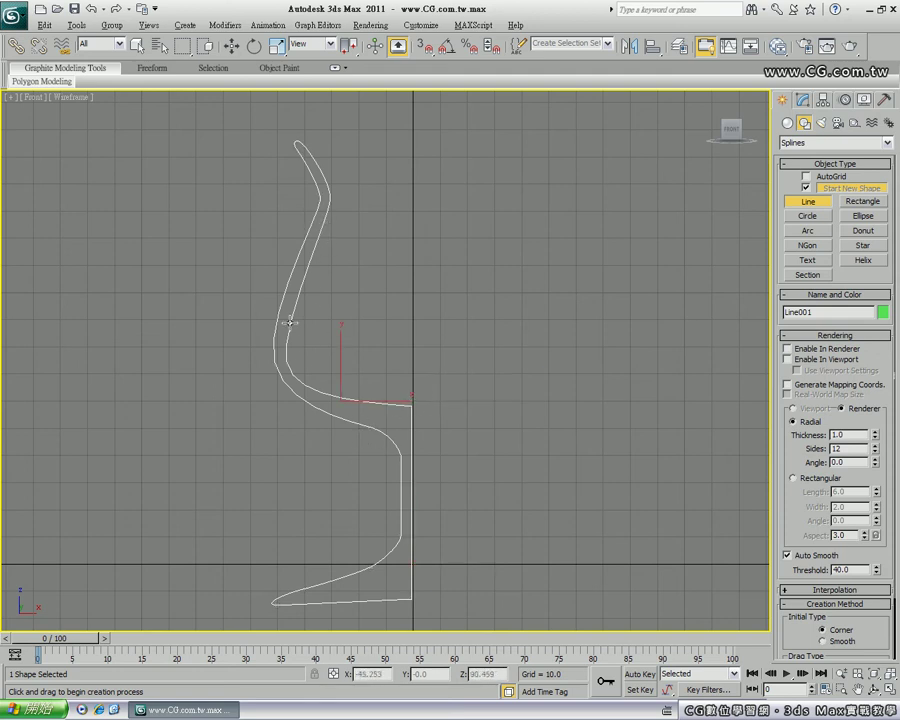
- Move the whole Line001 profile upward in the Front viewport
left_click(804, 102)
left_click(785, 157)
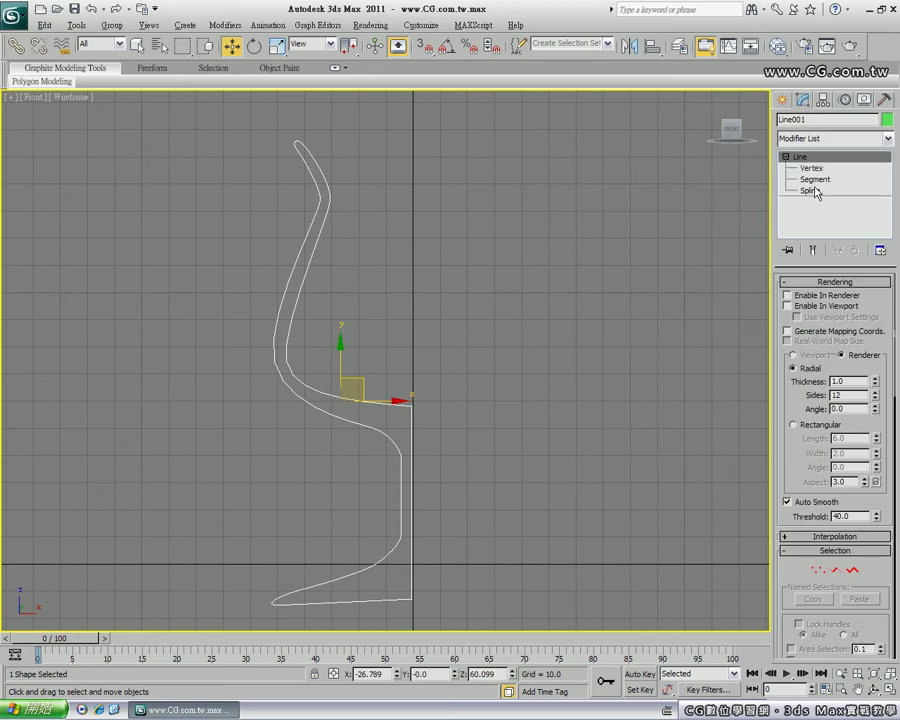
left_click_drag(341, 361, 341, 318)
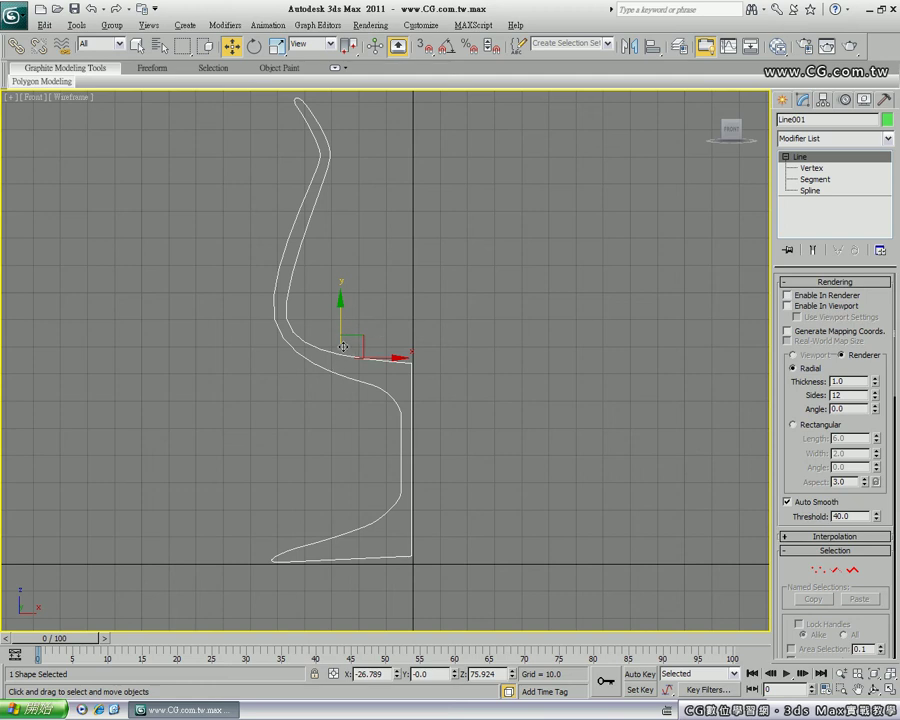
middle_click_drag(385, 300, 384, 318)
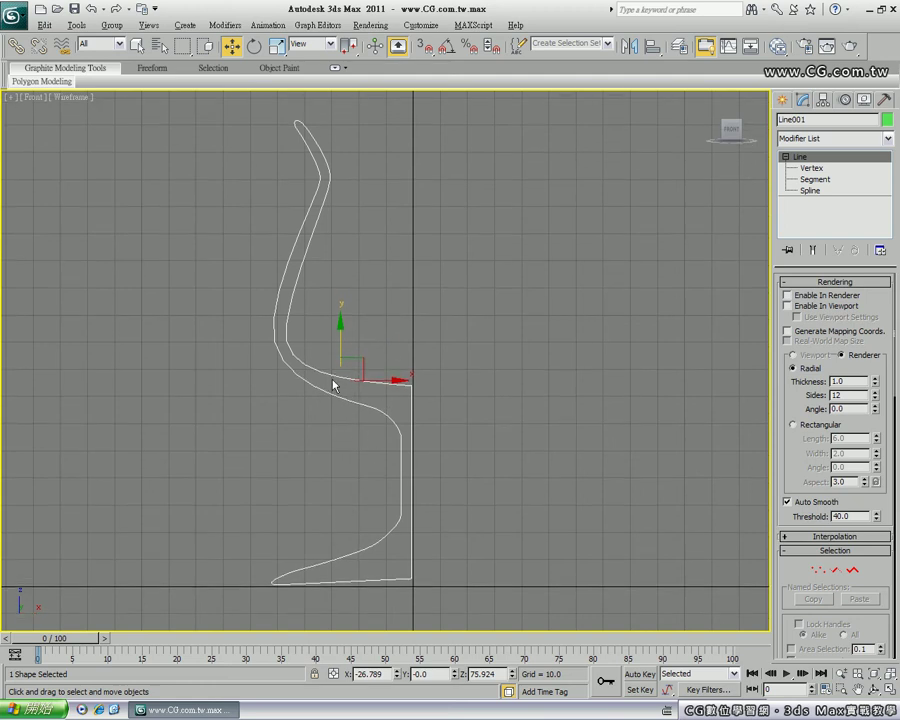
- At Vertex level, select and slightly nudge the rim vertices
left_click(812, 168)
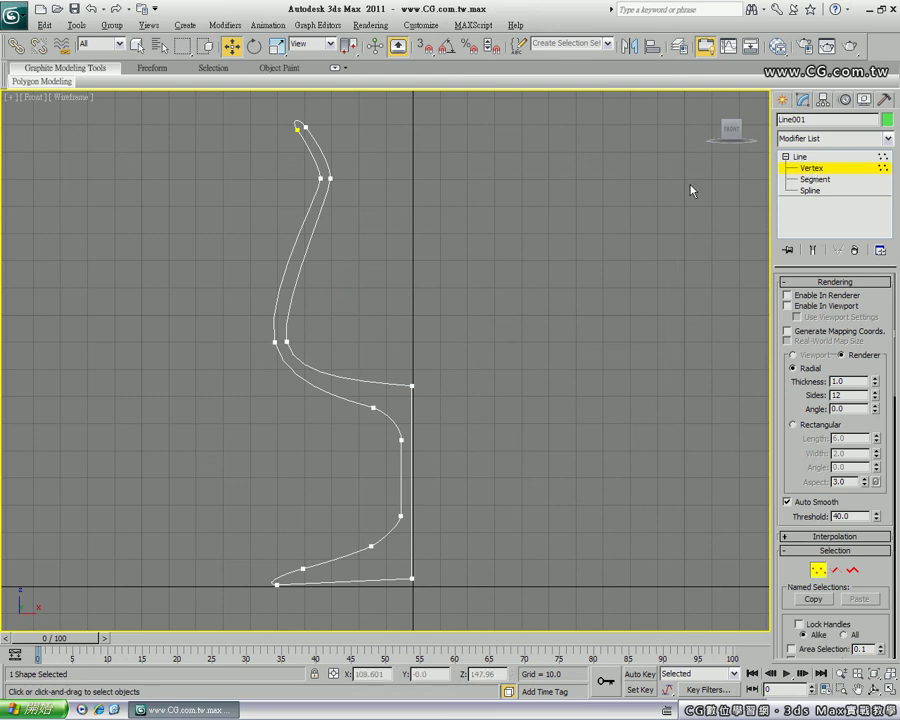
mouse_move(276, 110)
left_mouse_down()
mouse_move(310, 143)
mouse_move(335, 125)
left_mouse_up()
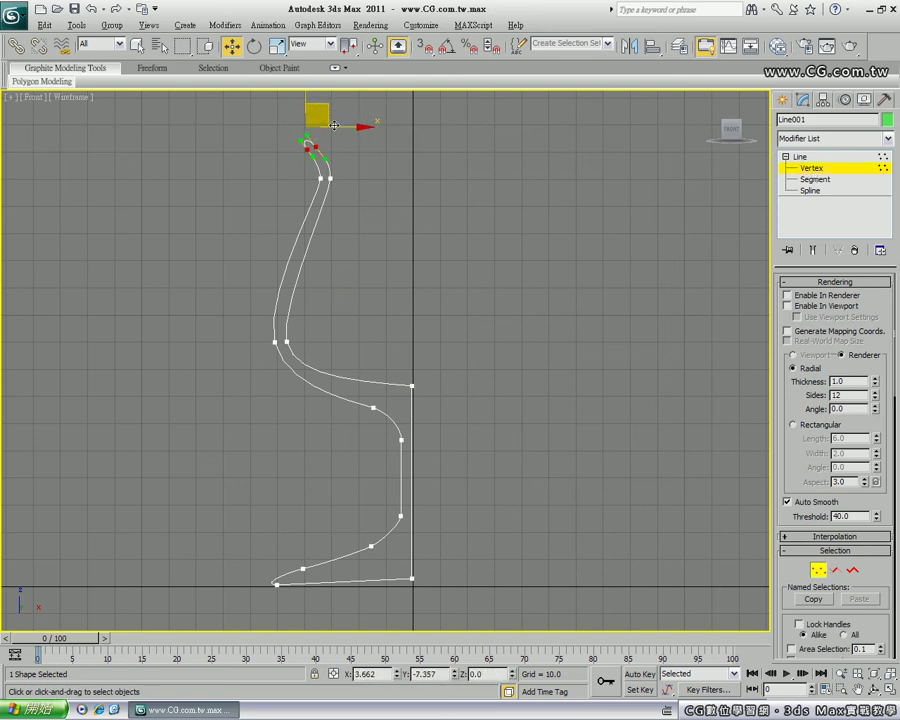
left_click(314, 146)
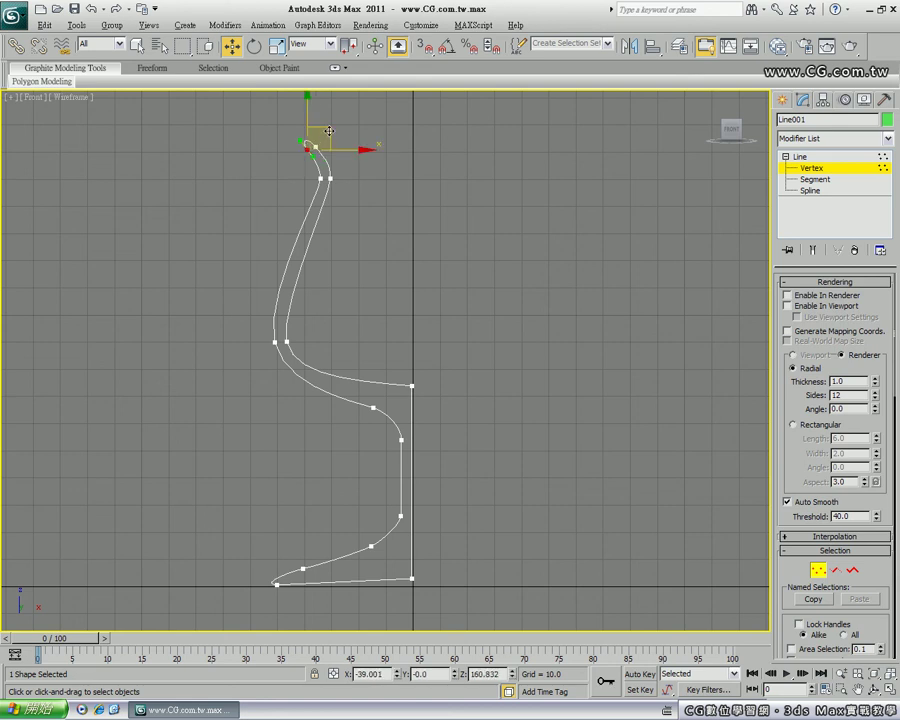
left_click_drag(329, 131, 327, 131)
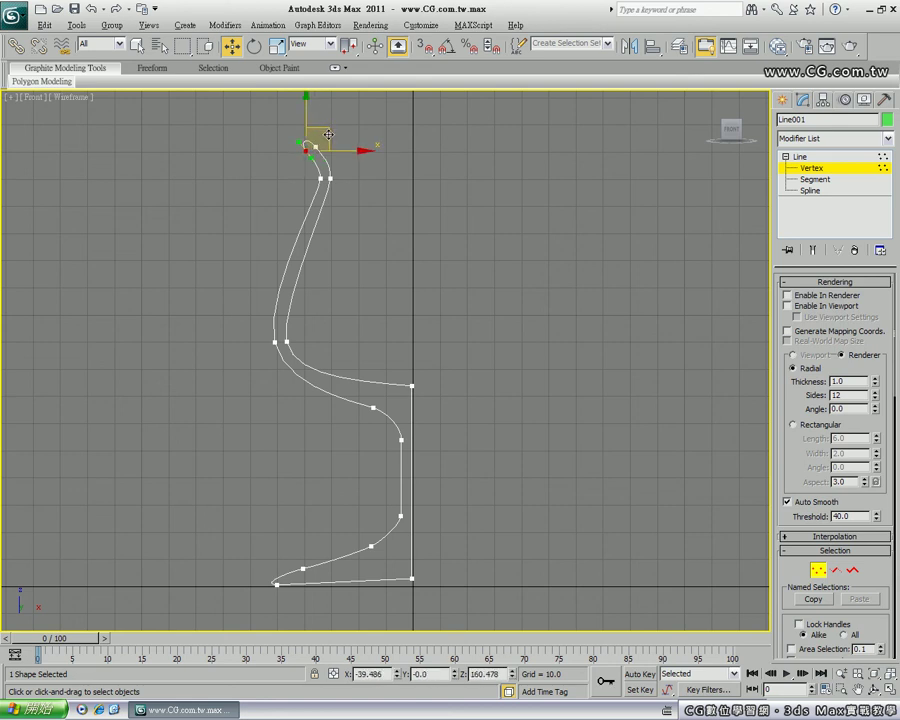
left_click(336, 138)
left_click_drag(380, 128, 300, 156)
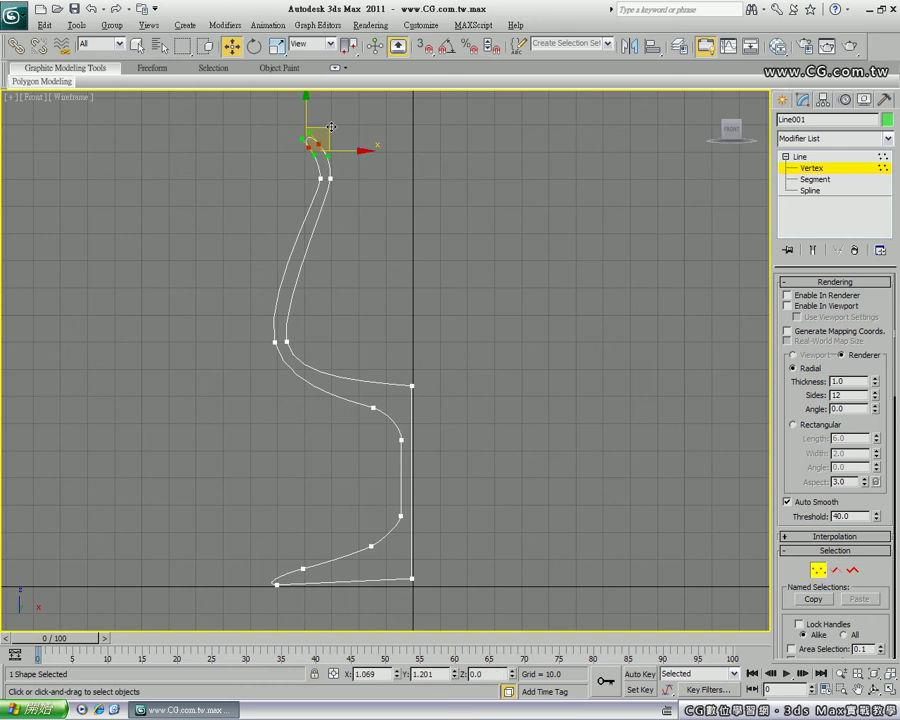
left_click(331, 150)
left_click(331, 177)
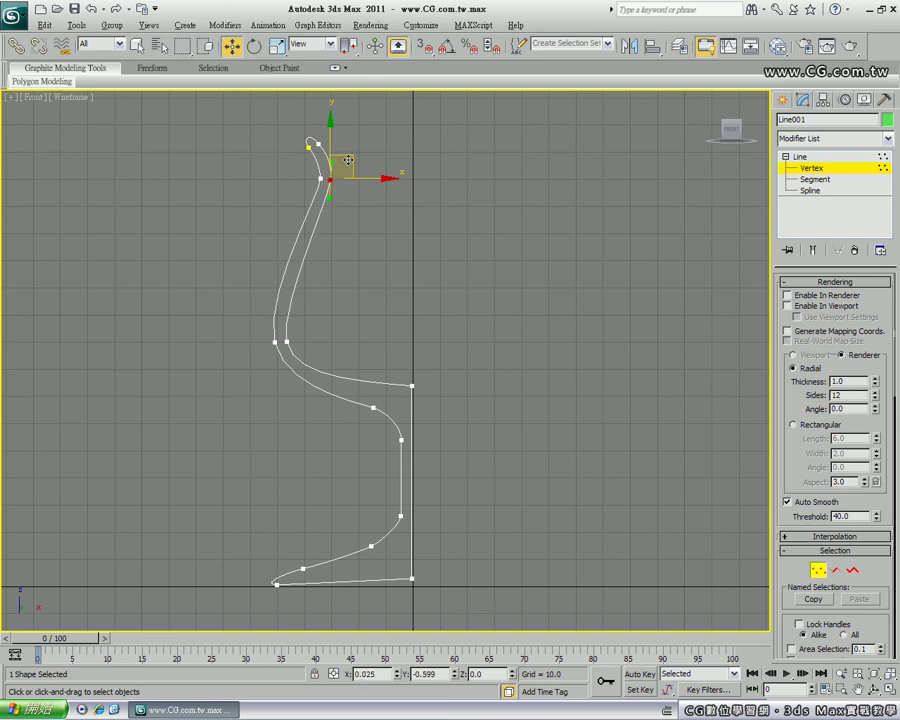
left_click(342, 315)
- Nudge the lower-left bowl, stem-junction, upper bowl and rim vertices into smoother curves
left_click_drag(286, 341, 275, 296)
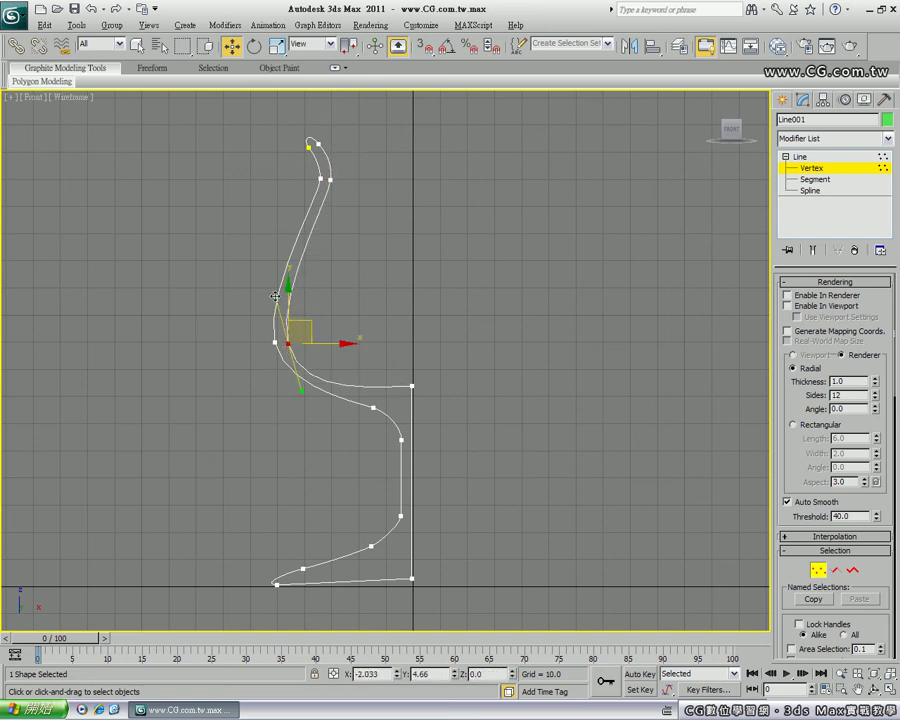
left_click(412, 385)
left_click_drag(411, 386, 411, 394)
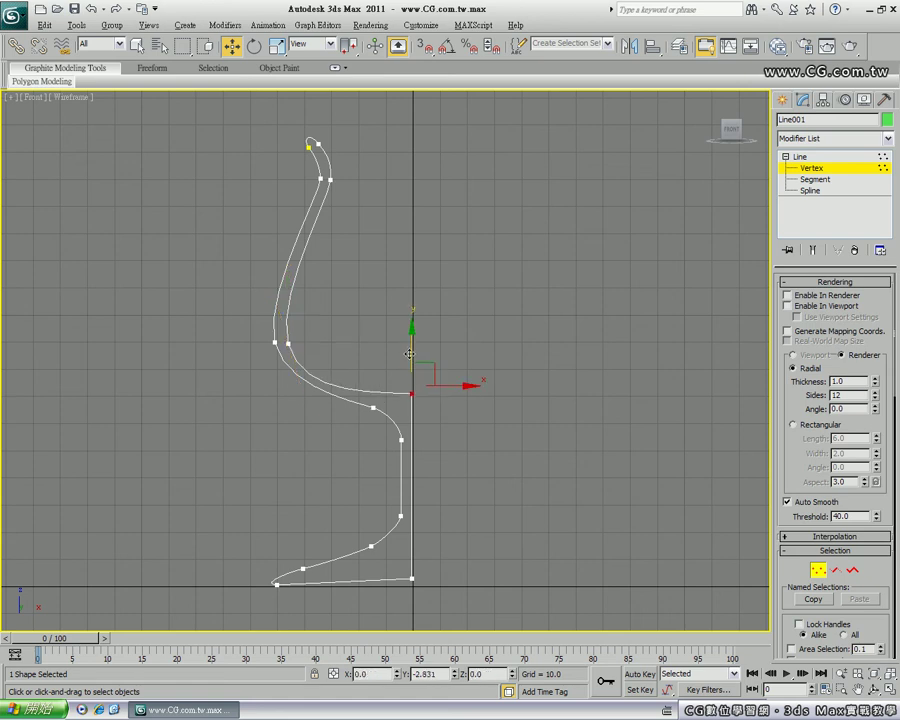
left_click(286, 340)
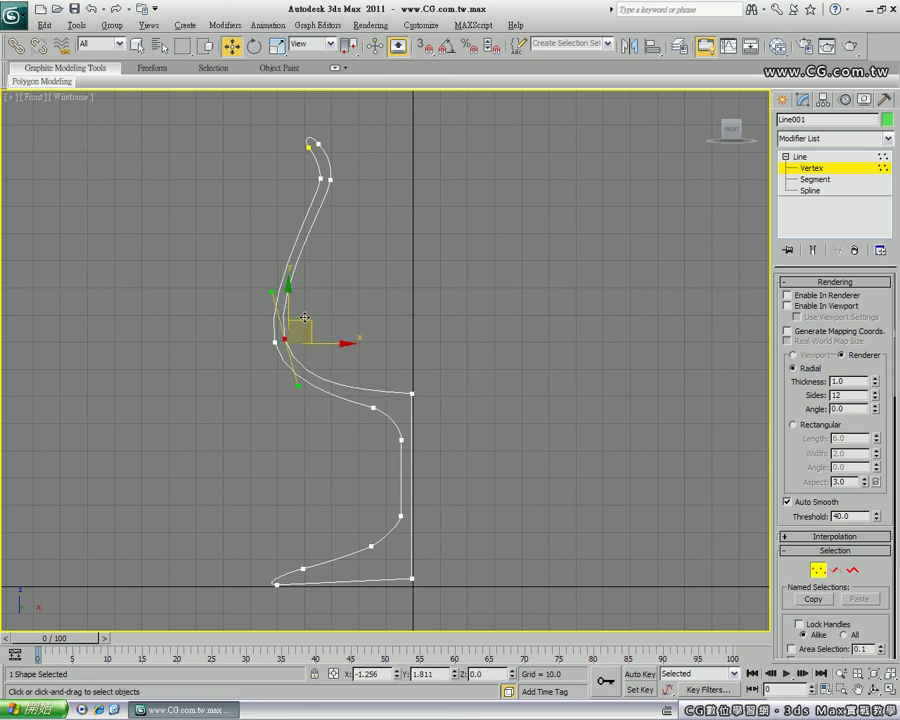
left_click_drag(304, 317, 302, 321)
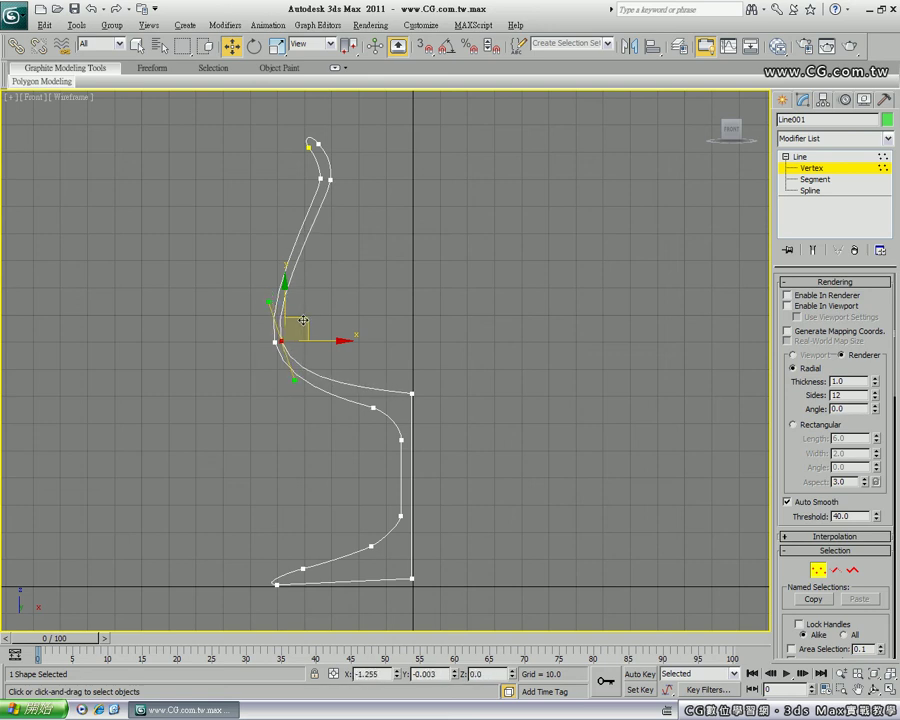
left_click(330, 179)
left_click_drag(359, 181, 355, 181)
left_click(350, 155)
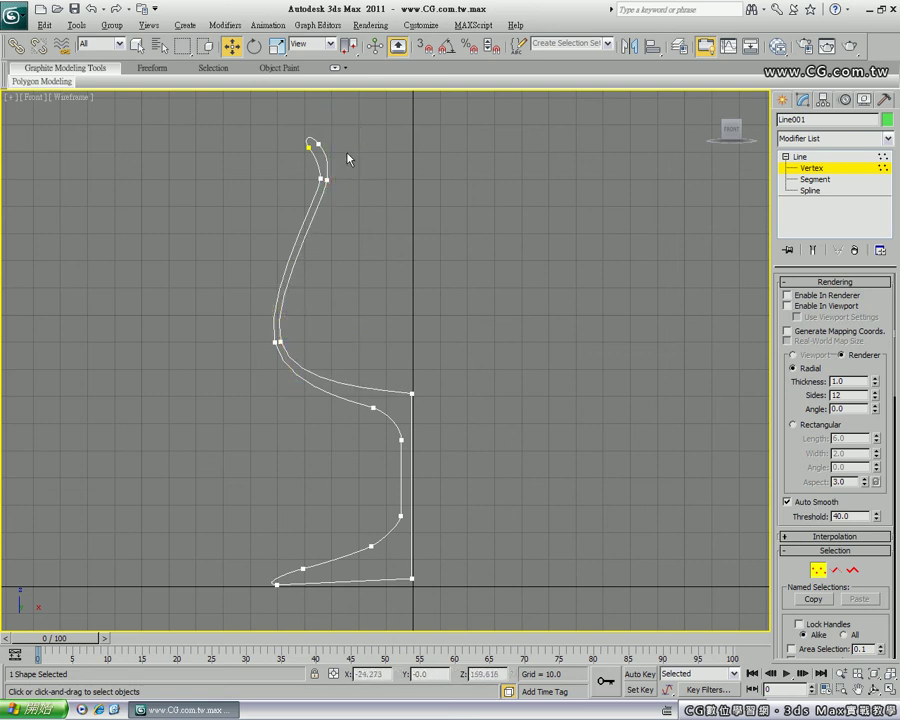
left_click(317, 144)
left_click_drag(343, 119, 339, 120)
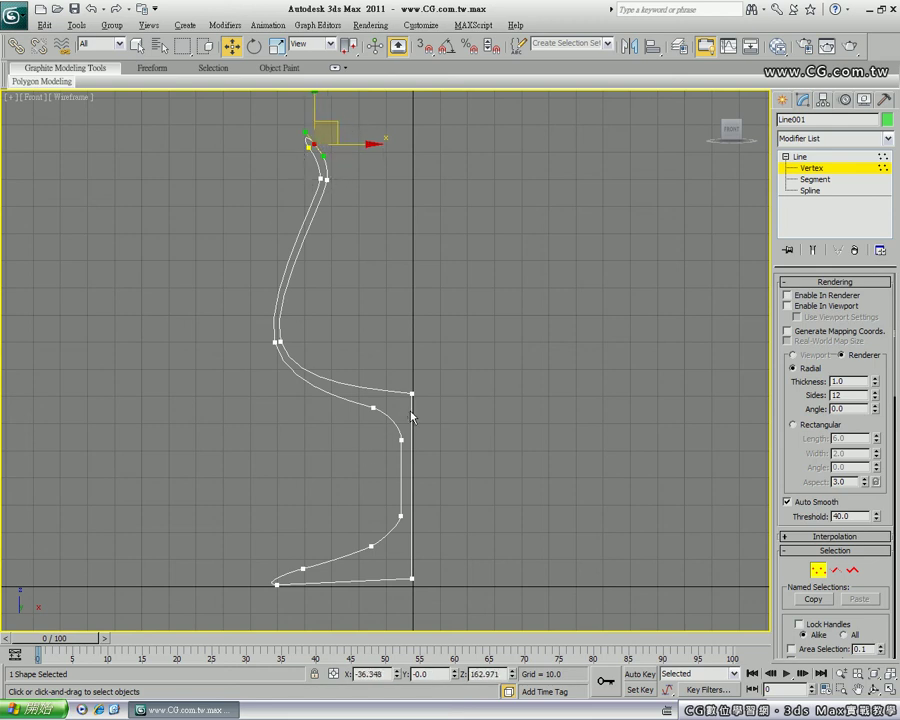
- Lower the lower-stem vertices, widen the foot tip and lower the foot curve vertices
left_click_drag(347, 491, 398, 562)
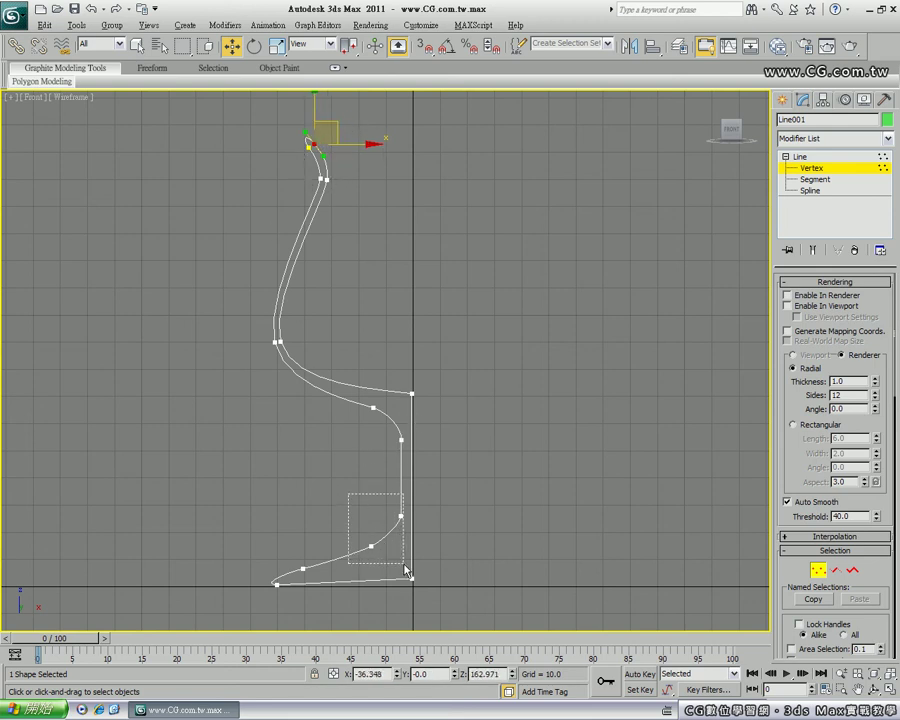
left_click_drag(400, 477, 400, 487)
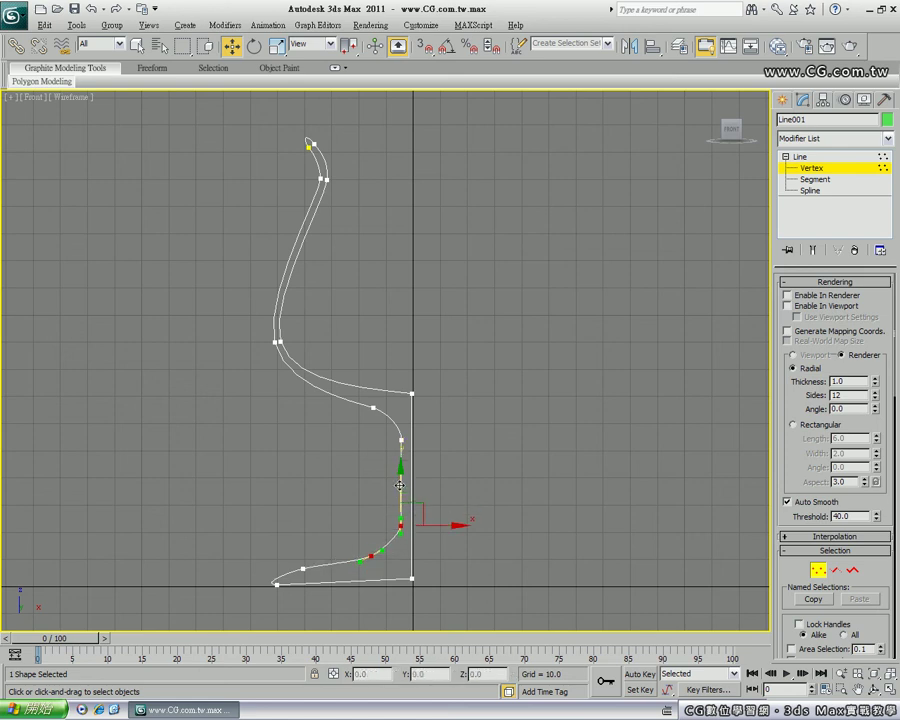
left_click(283, 591)
left_click(282, 585)
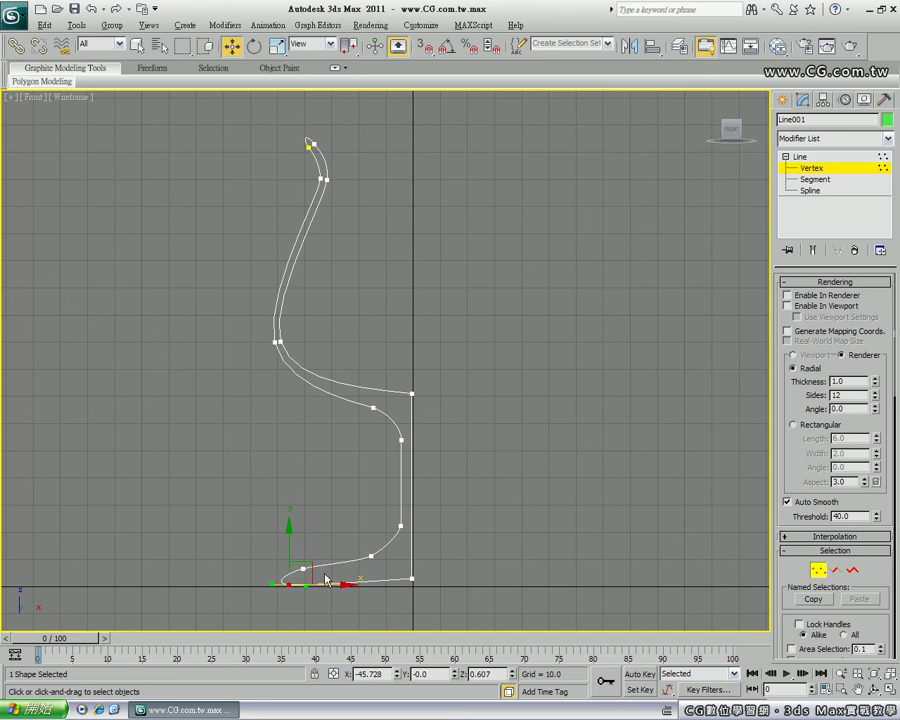
left_click_drag(312, 580, 300, 580)
left_click(412, 578)
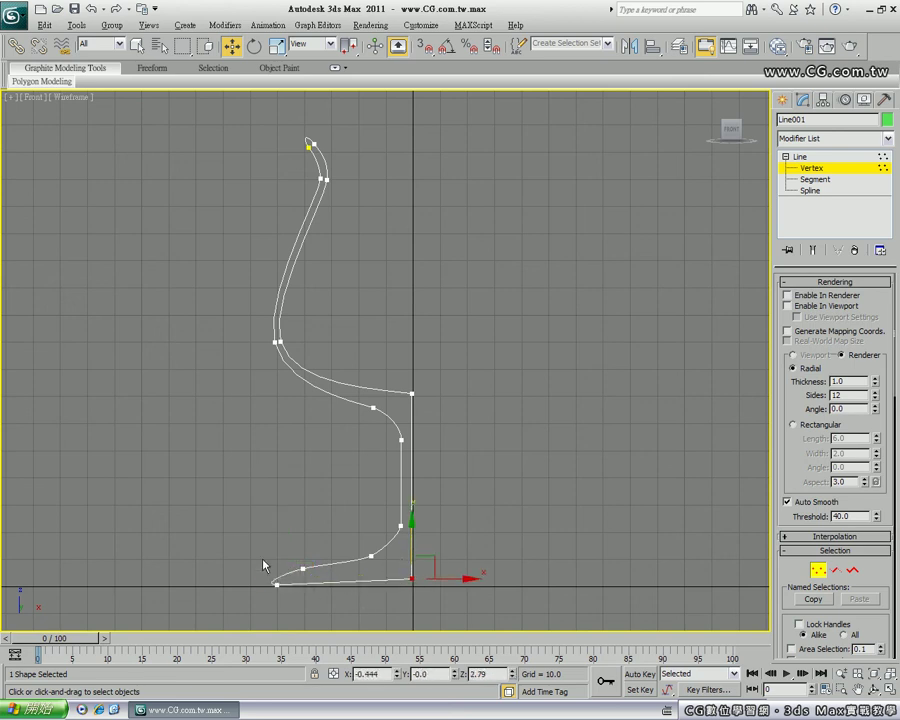
mouse_move(245, 542)
left_mouse_down()
mouse_move(321, 593)
mouse_move(328, 583)
left_mouse_up()
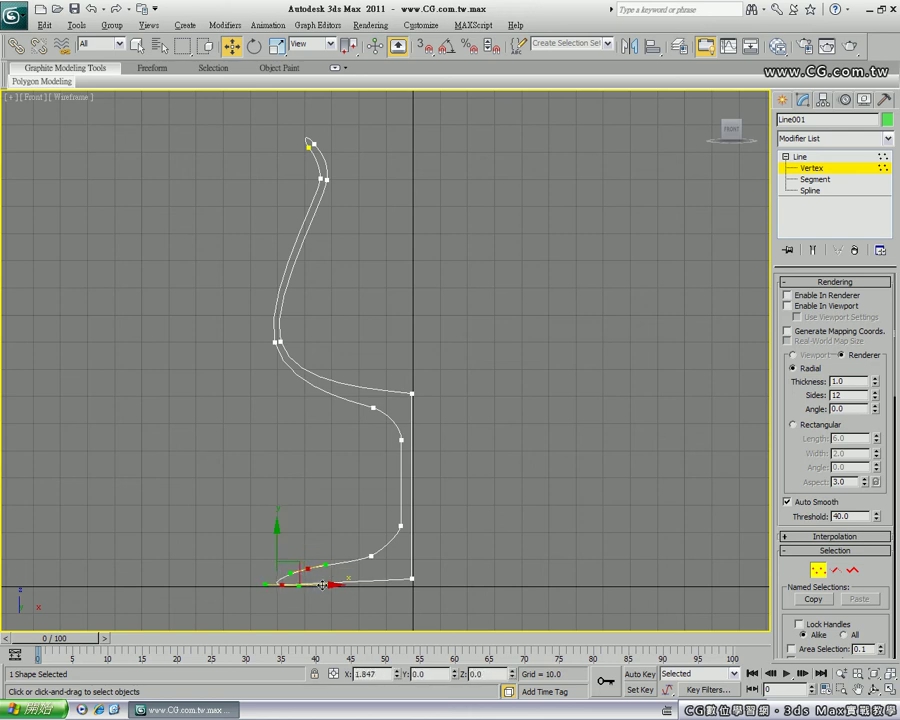
left_click(310, 528)
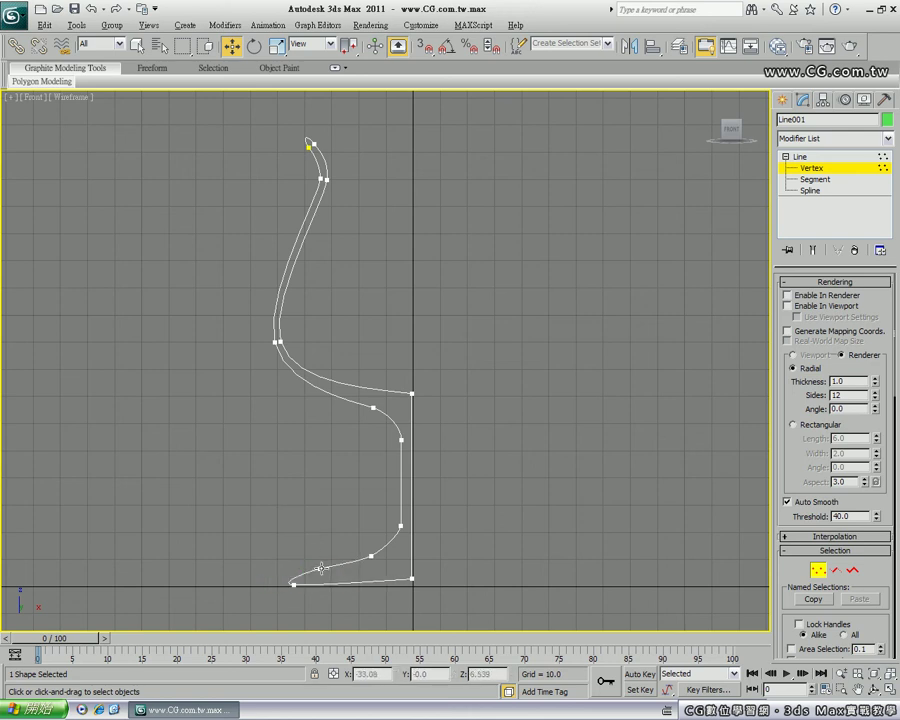
left_click_drag(303, 526, 382, 577)
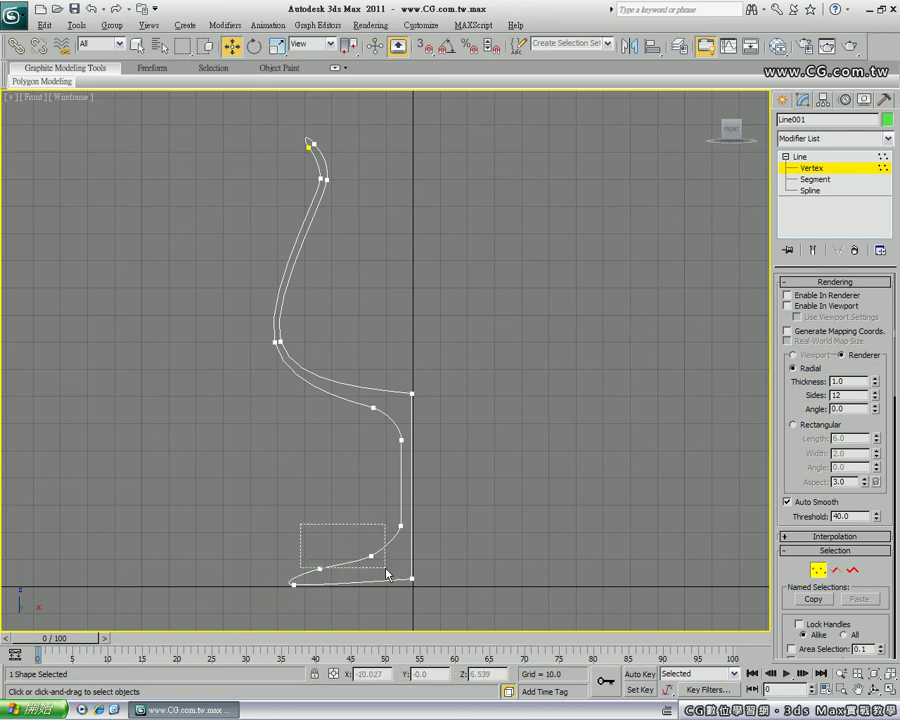
left_click_drag(372, 526, 401, 536)
left_click(393, 512)
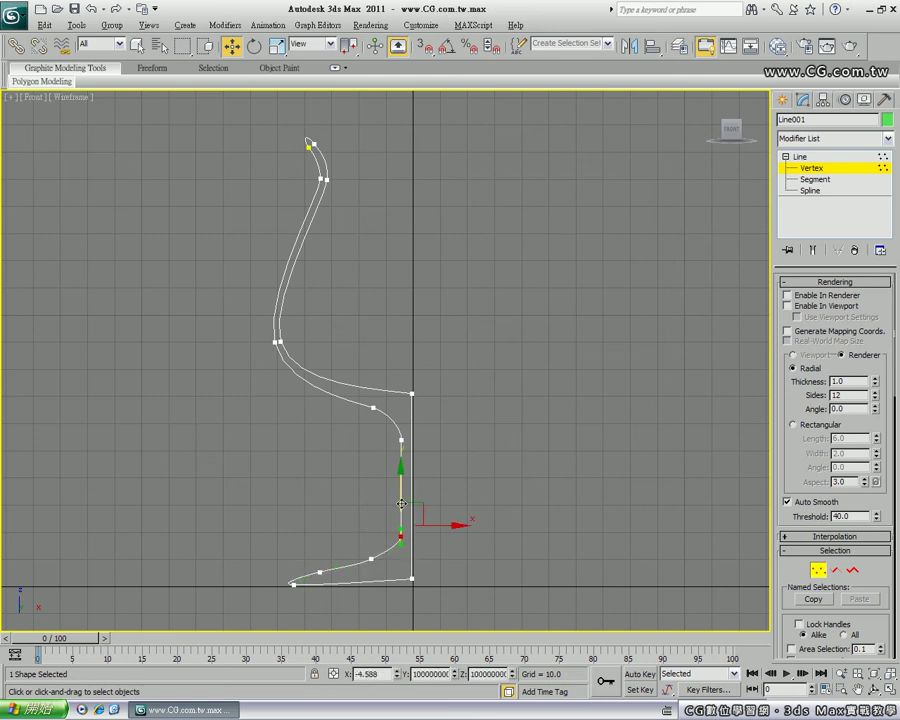
- Lower the bowl-stem junction vertices and nudge the bowl's leftmost vertex right and down
left_click_drag(350, 356, 418, 452)
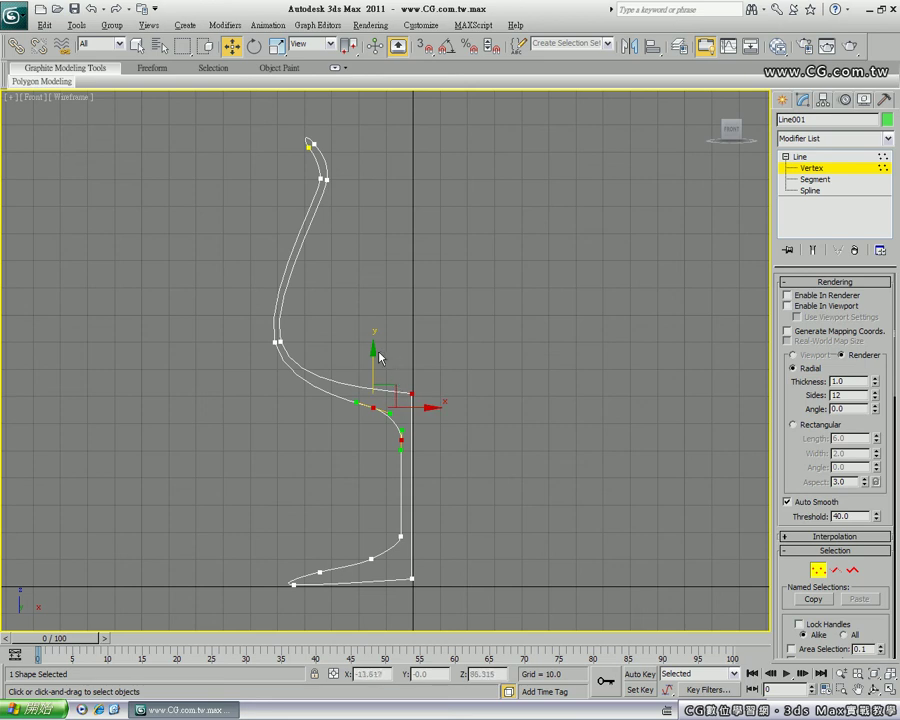
left_click_drag(372, 351, 372, 363)
left_click(343, 404)
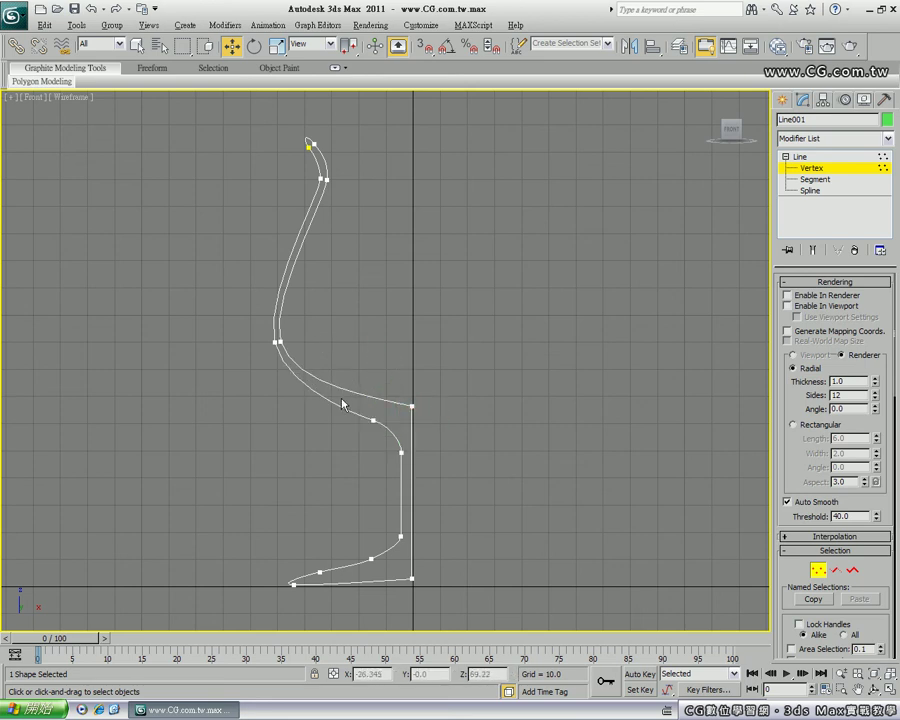
mouse_move(257, 335)
left_mouse_down()
mouse_move(300, 352)
mouse_move(304, 333)
left_mouse_up()
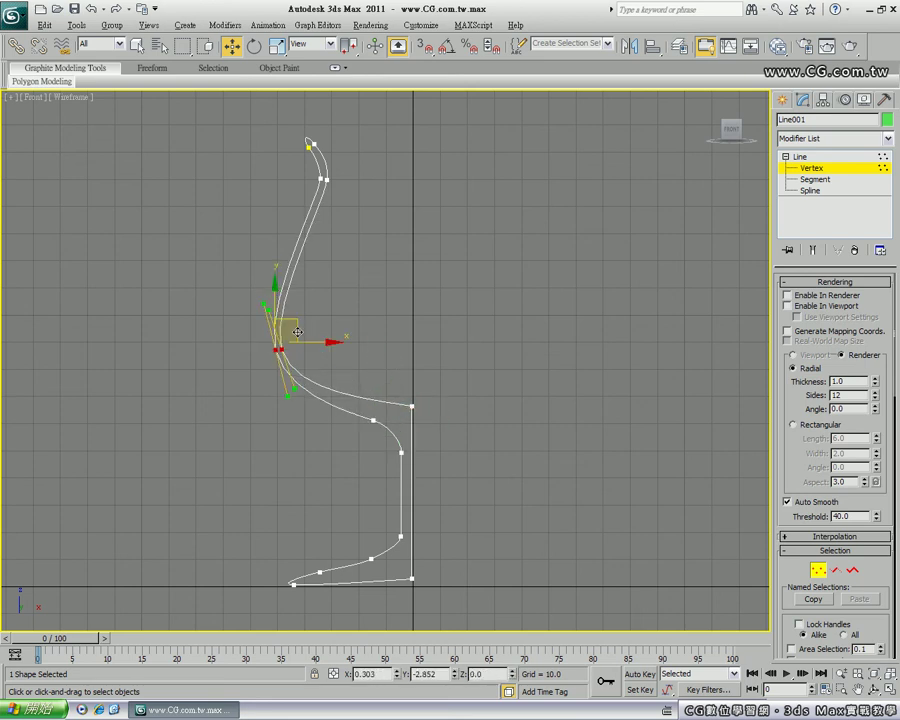
left_click(337, 284)
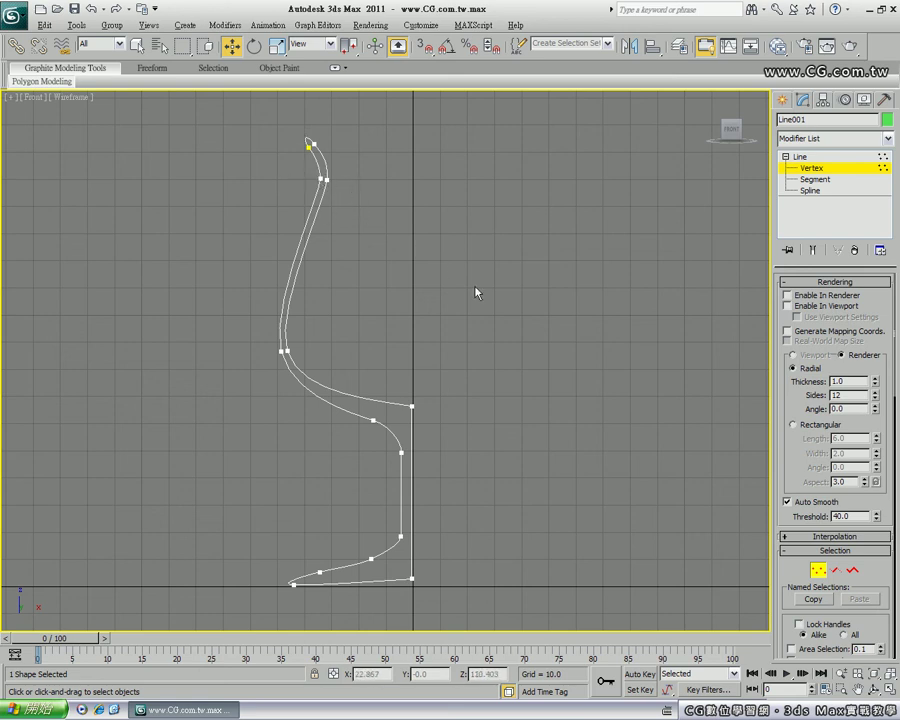
- Zoom in on the rim, tighten the hook's top tangent, and nudge the midway curve vertex
left_click(843, 688)
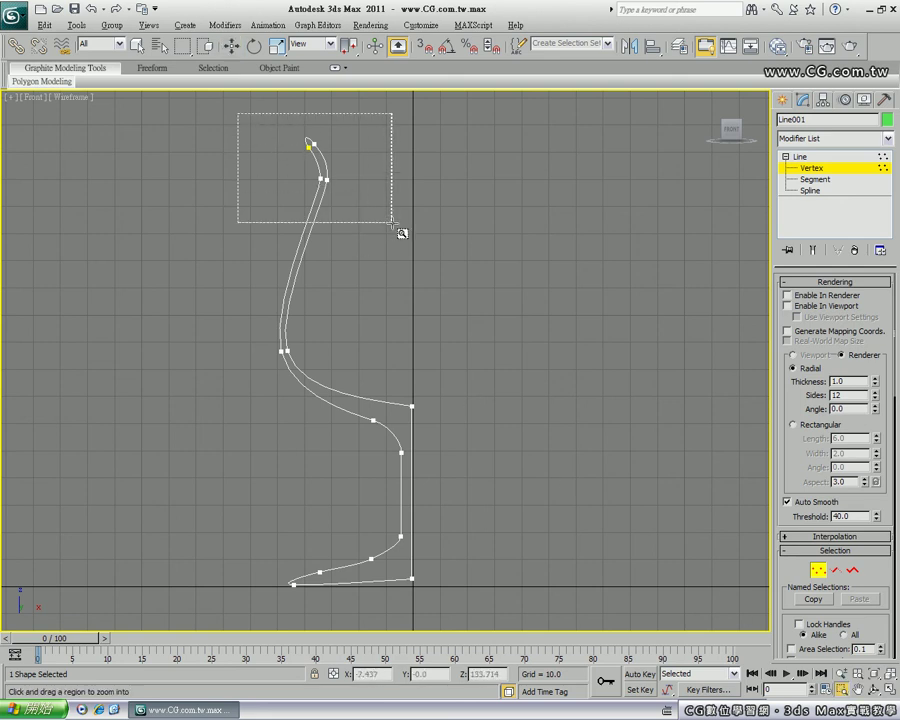
left_click_drag(258, 127, 397, 224)
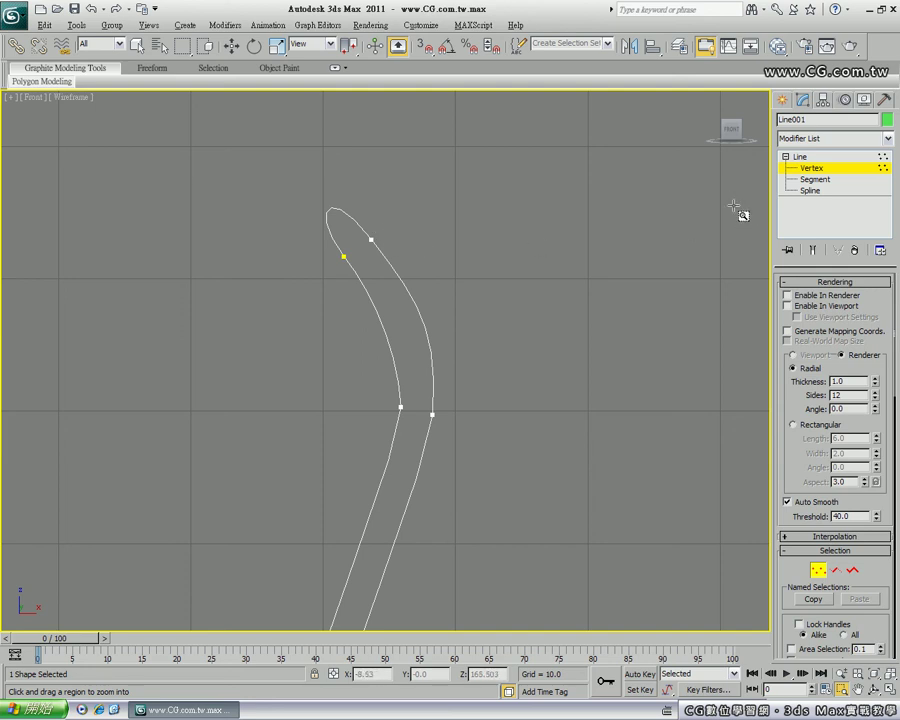
key("Escape")
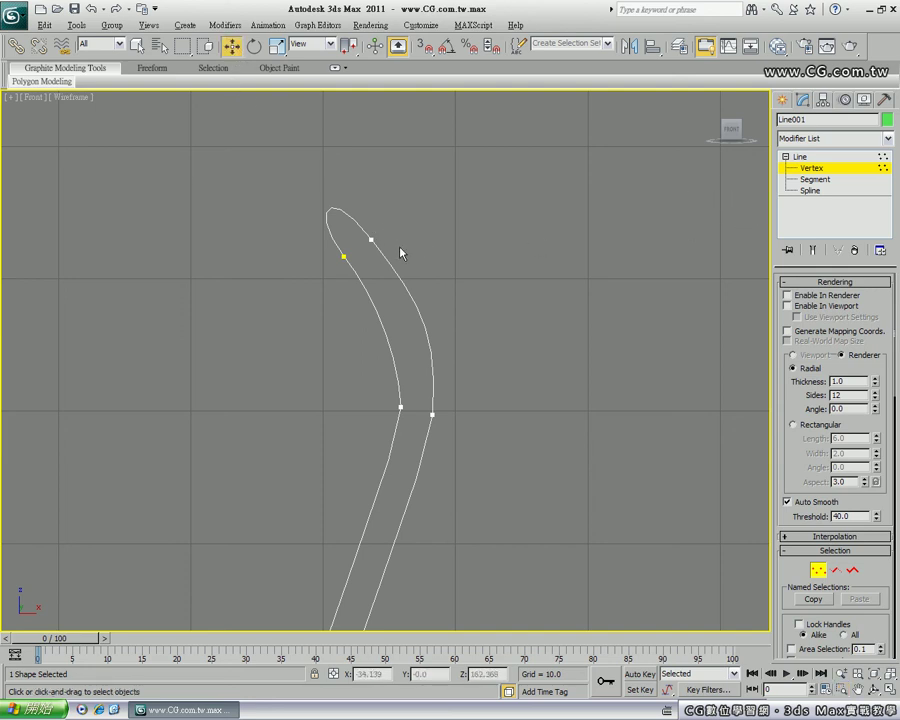
left_click(432, 415)
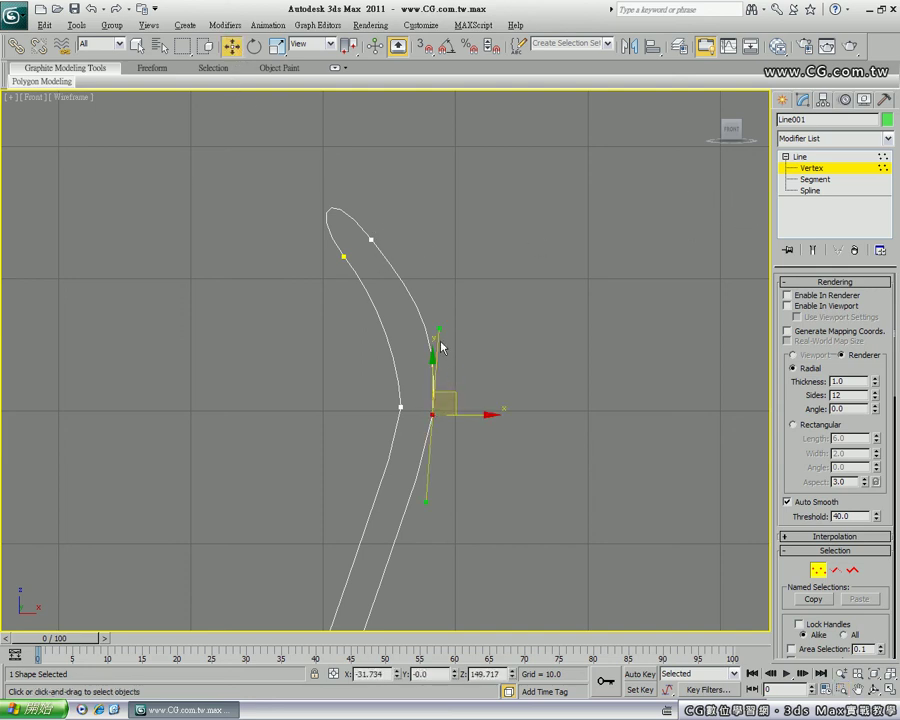
left_click(371, 240)
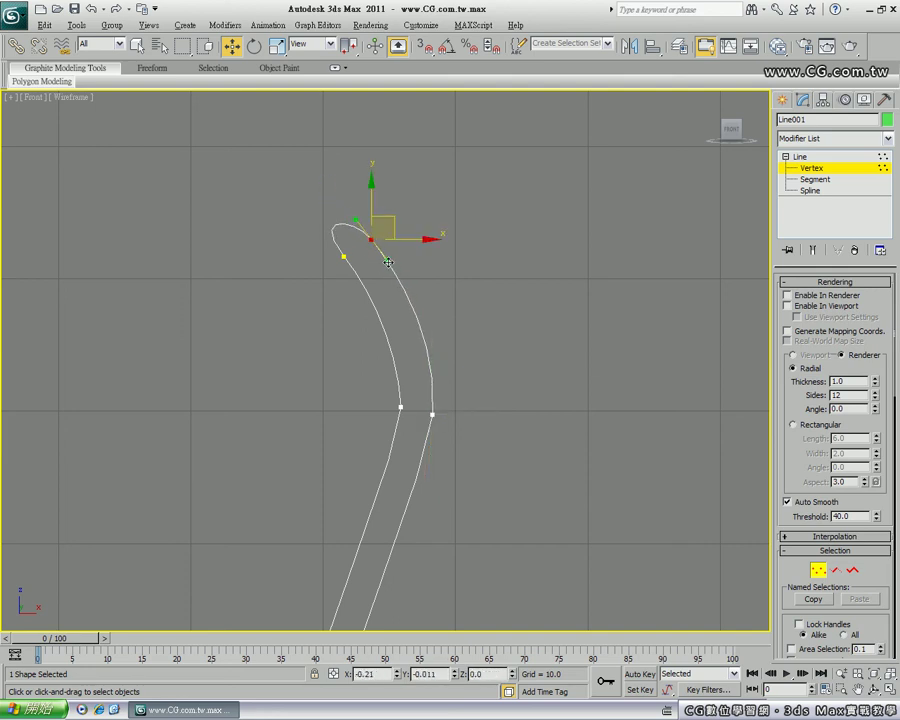
left_click_drag(343, 211, 360, 227)
left_click(432, 413)
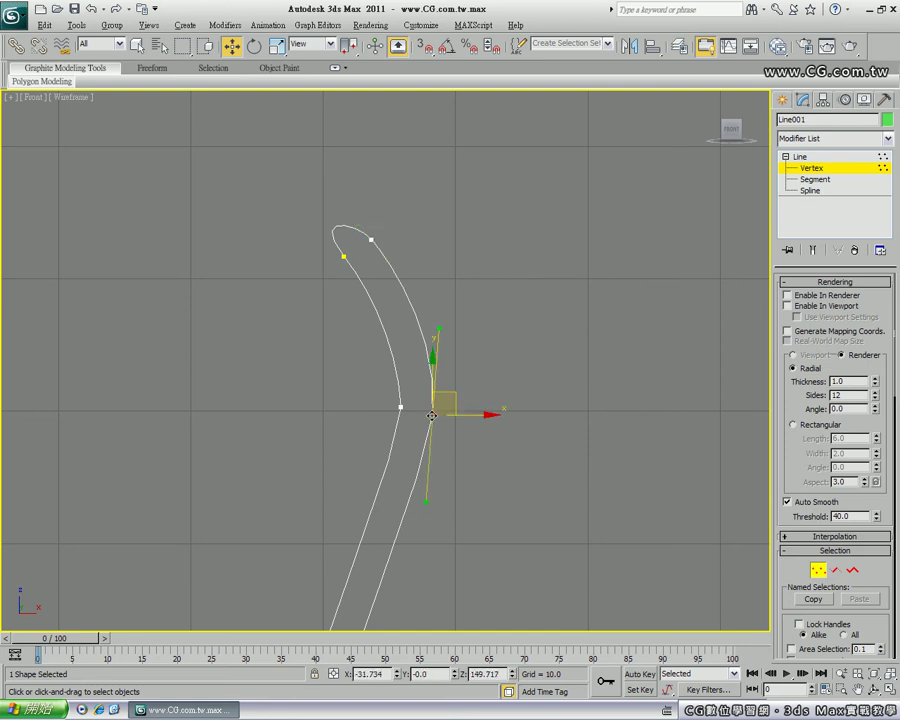
left_click_drag(443, 394, 436, 387)
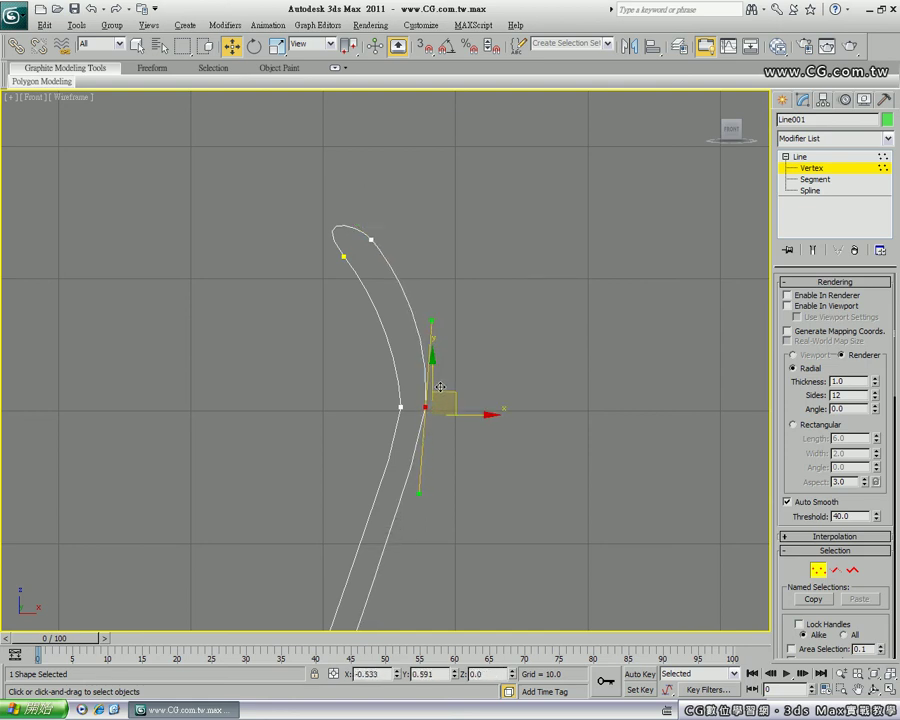
- Adjust the tangents of the vertex left of the hook tip to reshape the top bend
left_click(372, 240)
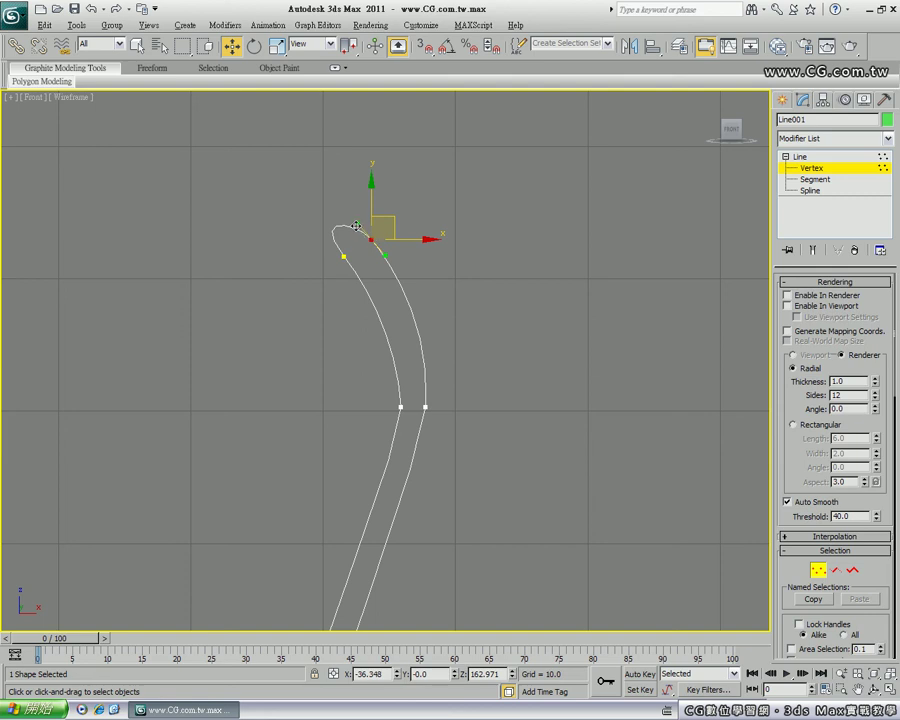
left_click(345, 257)
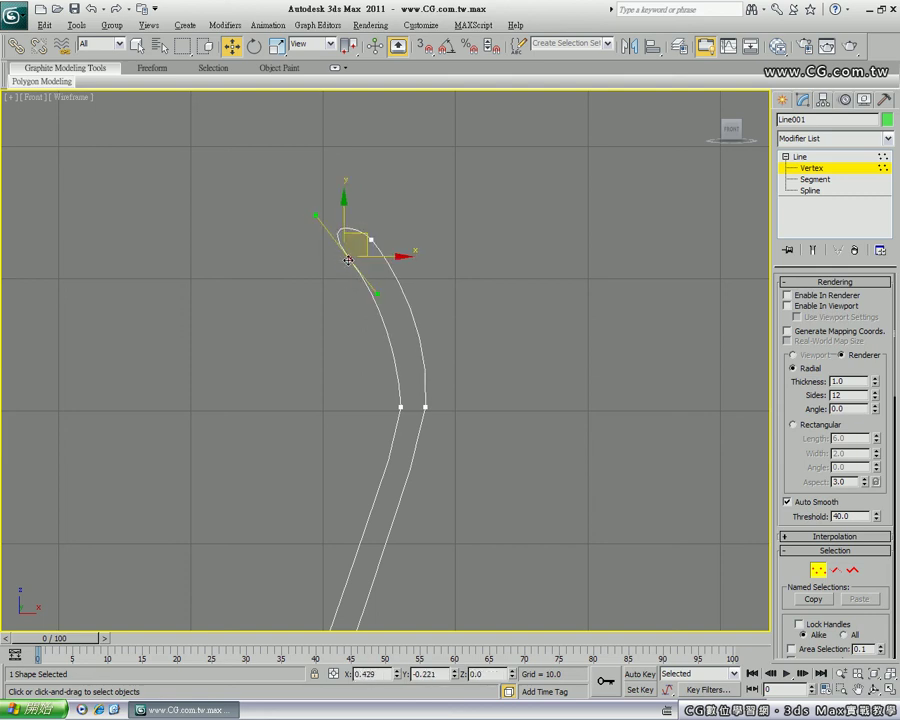
left_click_drag(316, 215, 330, 237)
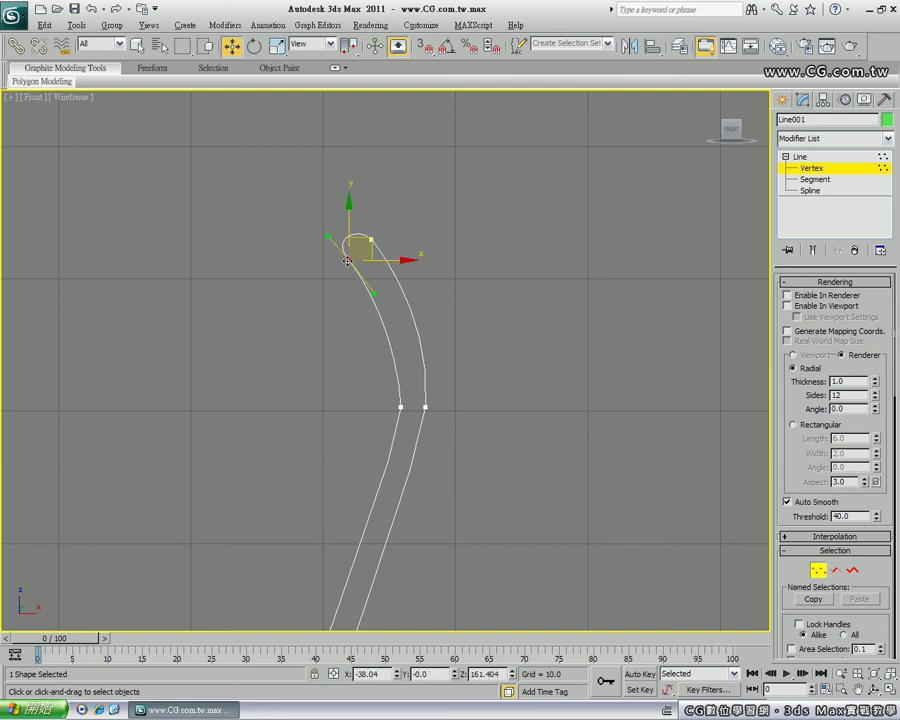
left_click_drag(373, 291, 379, 289)
left_click(400, 407)
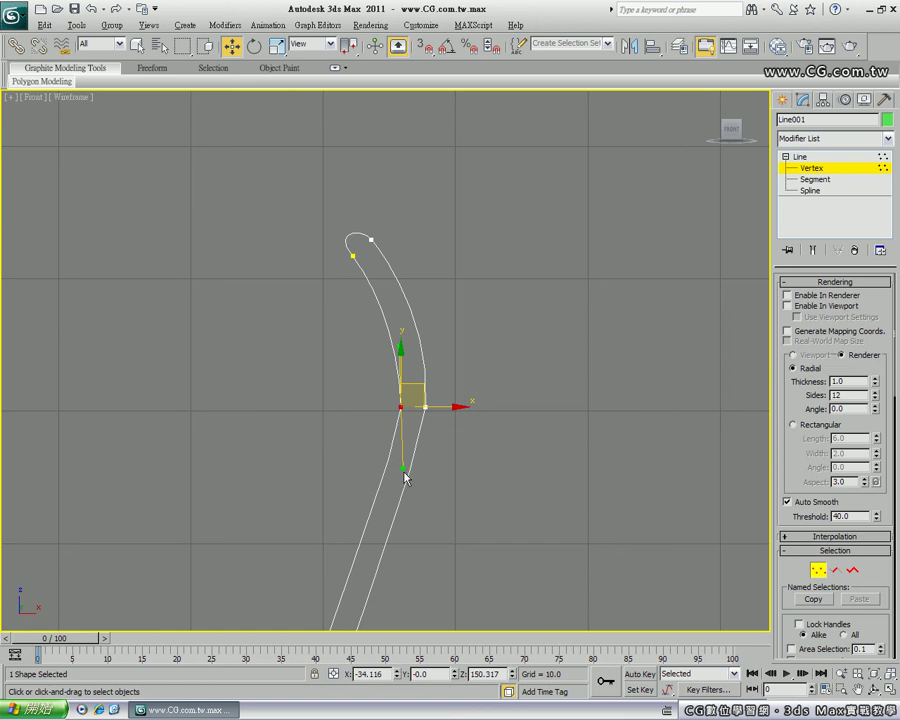
left_click(397, 478)
- Round the hook by swinging its tip tangents and converting the tip to a smooth Bezier vertex
left_click(400, 407)
left_click(352, 256)
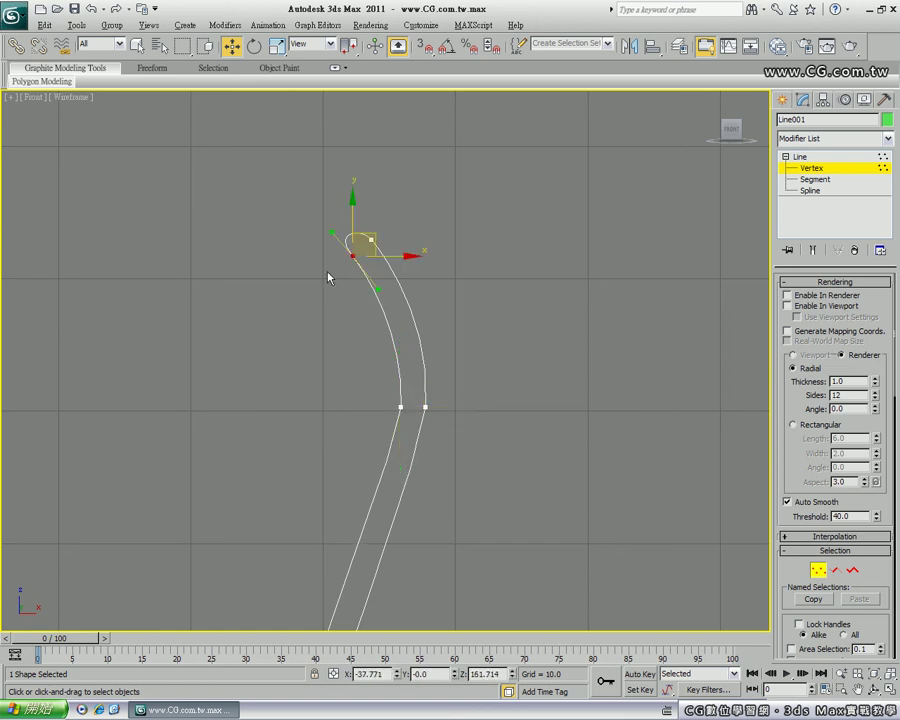
mouse_move(333, 232)
left_mouse_down()
mouse_move(293, 246)
mouse_move(344, 221)
left_mouse_up()
left_click_drag(373, 287, 377, 289)
right_click(352, 257)
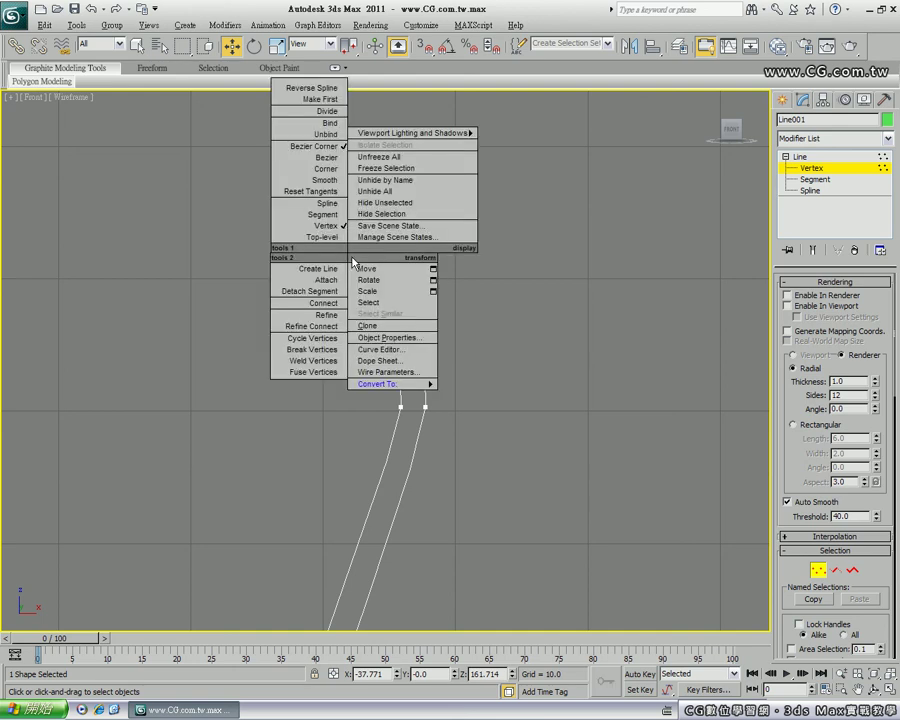
left_click(326, 158)
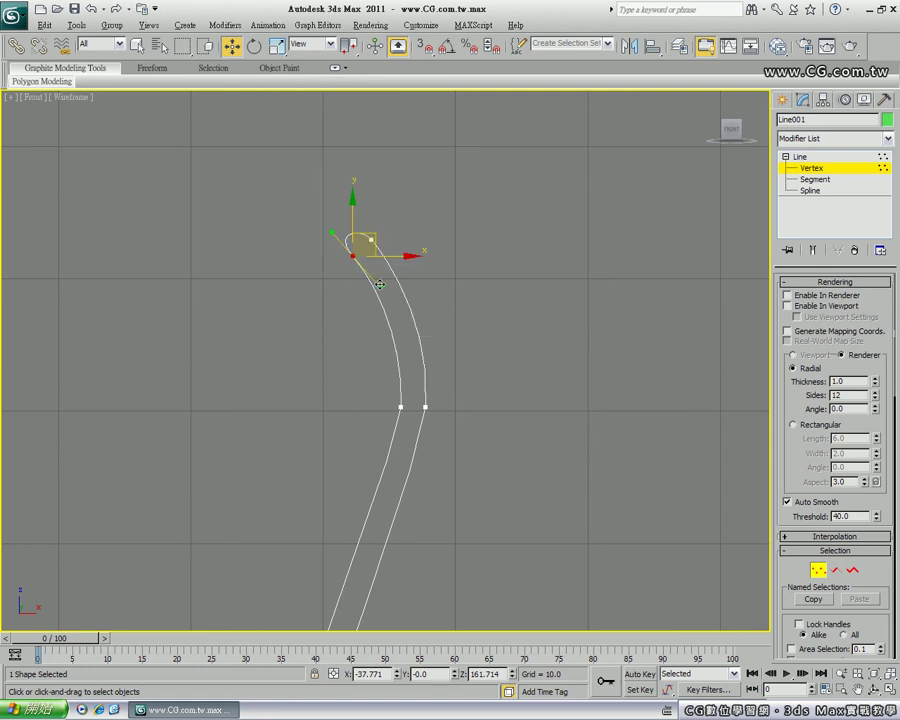
left_click_drag(380, 289, 364, 285)
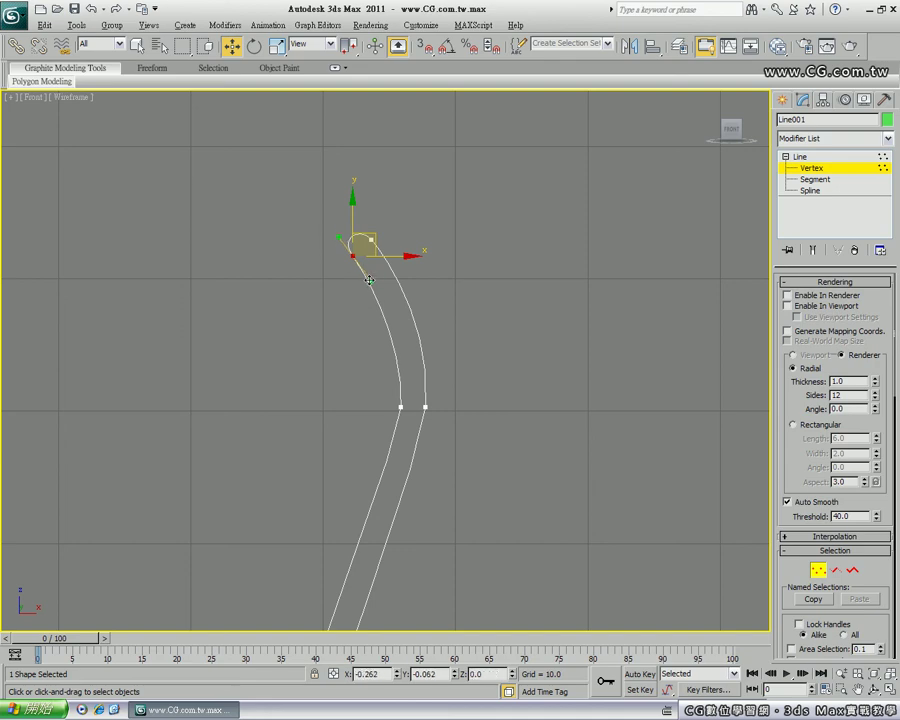
left_click(452, 255)
- Zoom out to show the whole profile and exit Vertex sub-object level
scroll(460, 323, "down", 5)
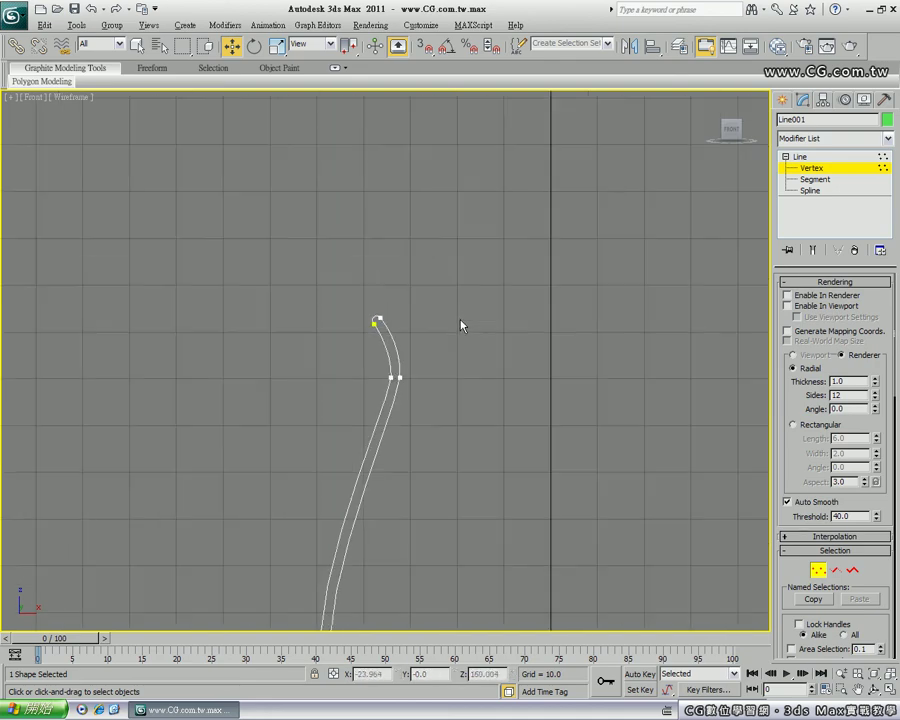
scroll(461, 480, "down", 2)
mouse_move(462, 502)
middle_mouse_down()
mouse_move(422, 346)
mouse_move(438, 323)
middle_mouse_up()
scroll(437, 323, "down", 3)
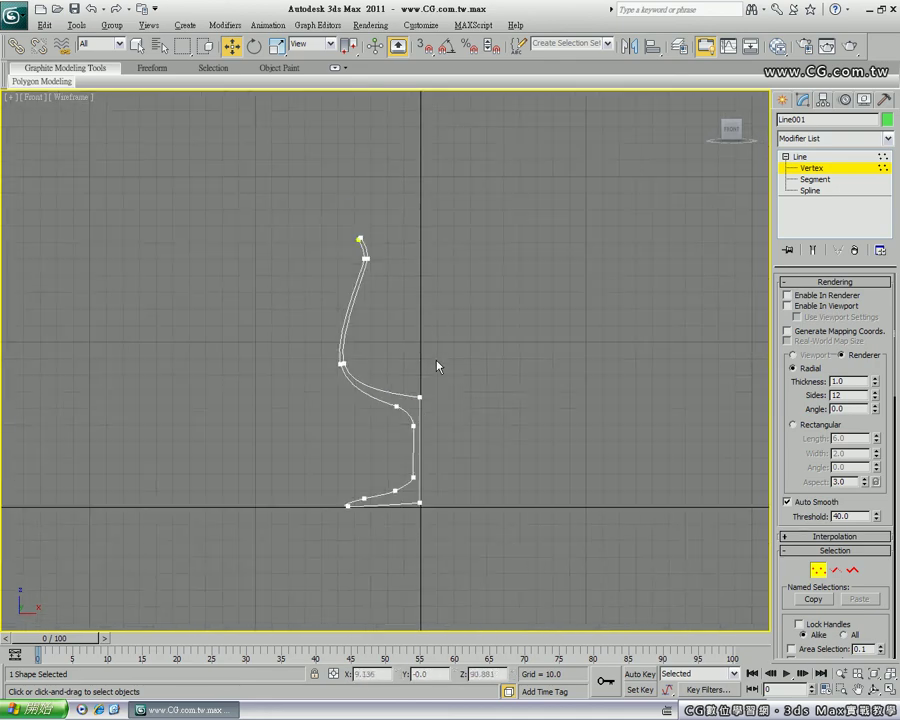
scroll(410, 335, "up", 2)
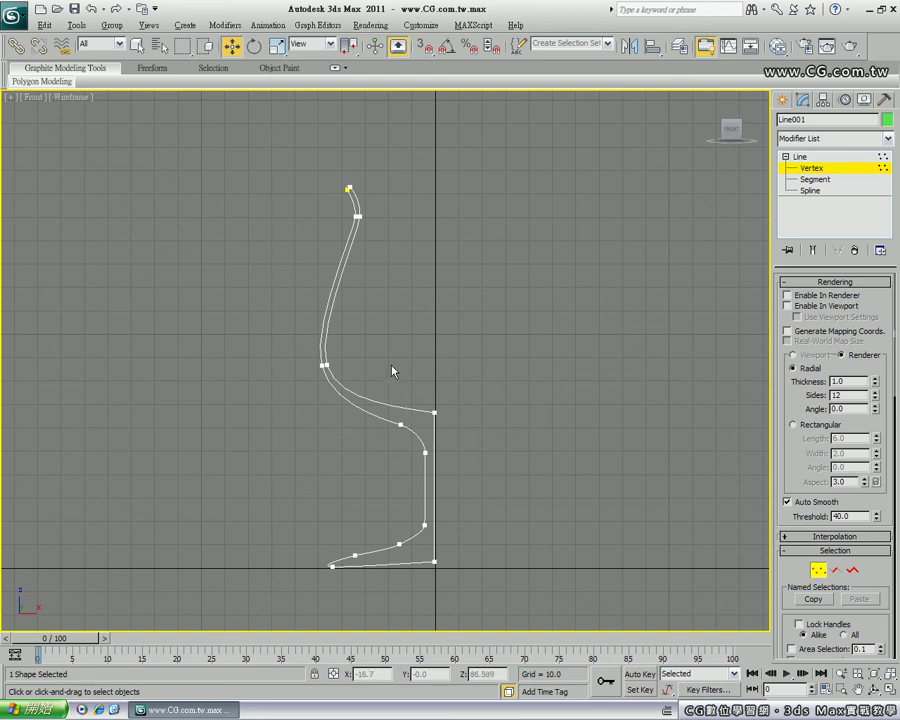
mouse_move(405, 316)
middle_mouse_down()
mouse_move(369, 306)
mouse_move(379, 316)
middle_mouse_up()
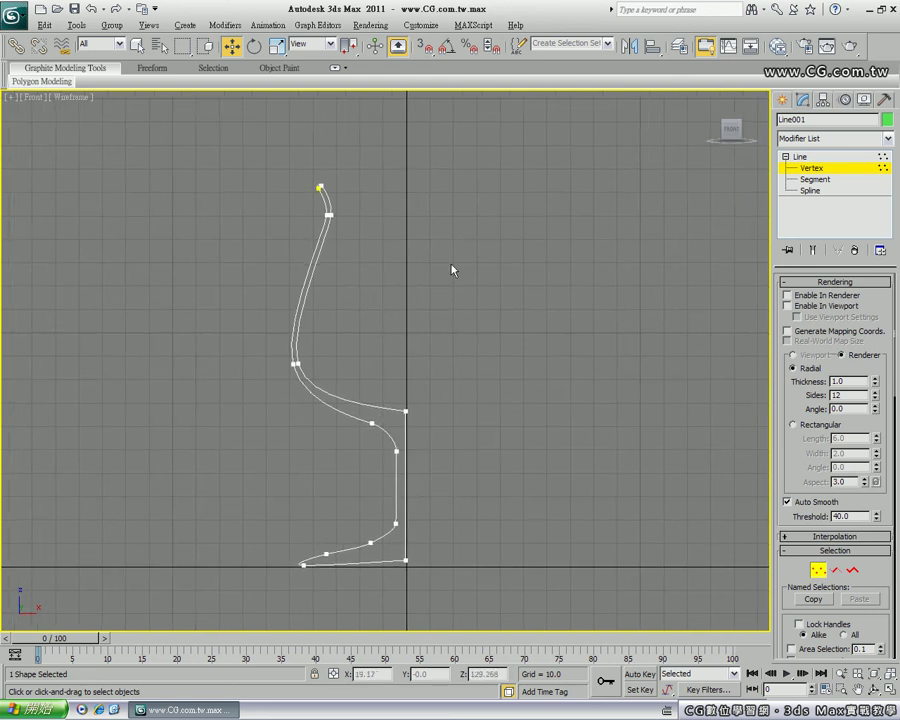
left_click(811, 177)
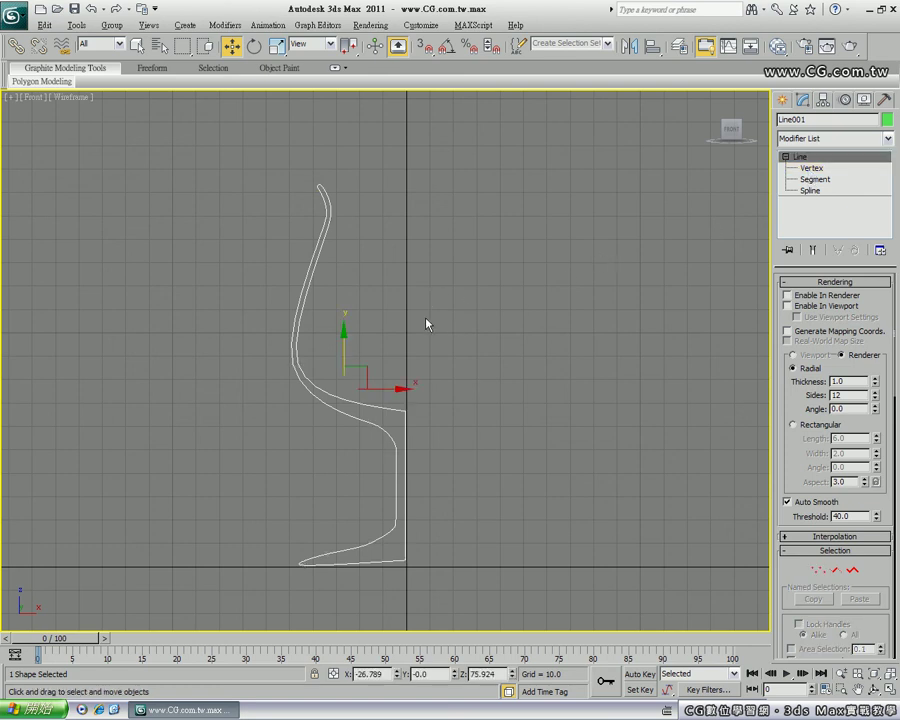
- Switch to Perspective view and orbit to an elevated angle on the profile
key("p")
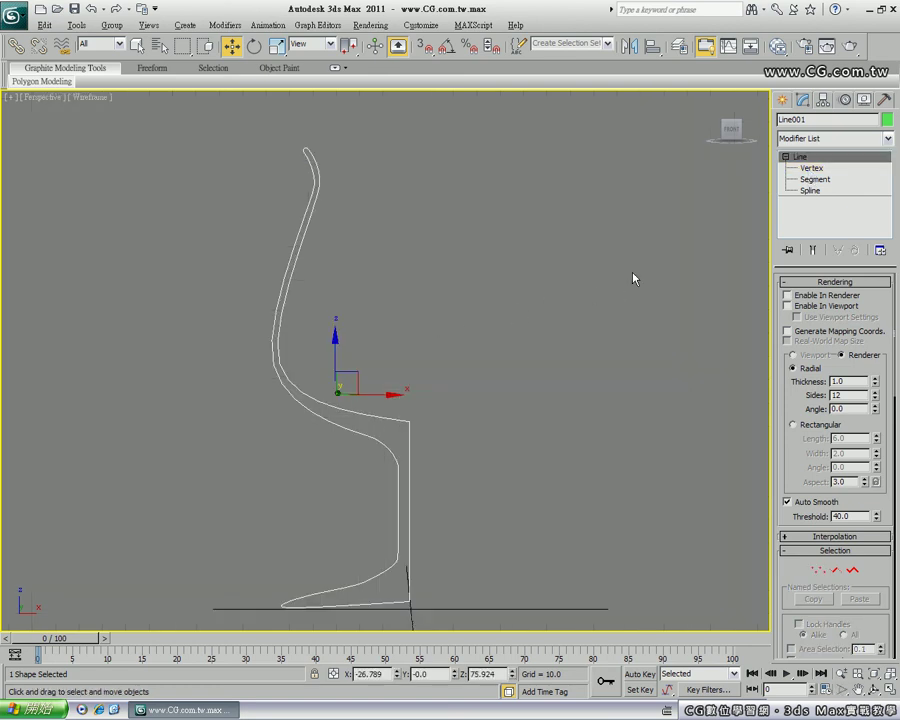
middle_click_drag(709, 106, 364, 237, "alt")
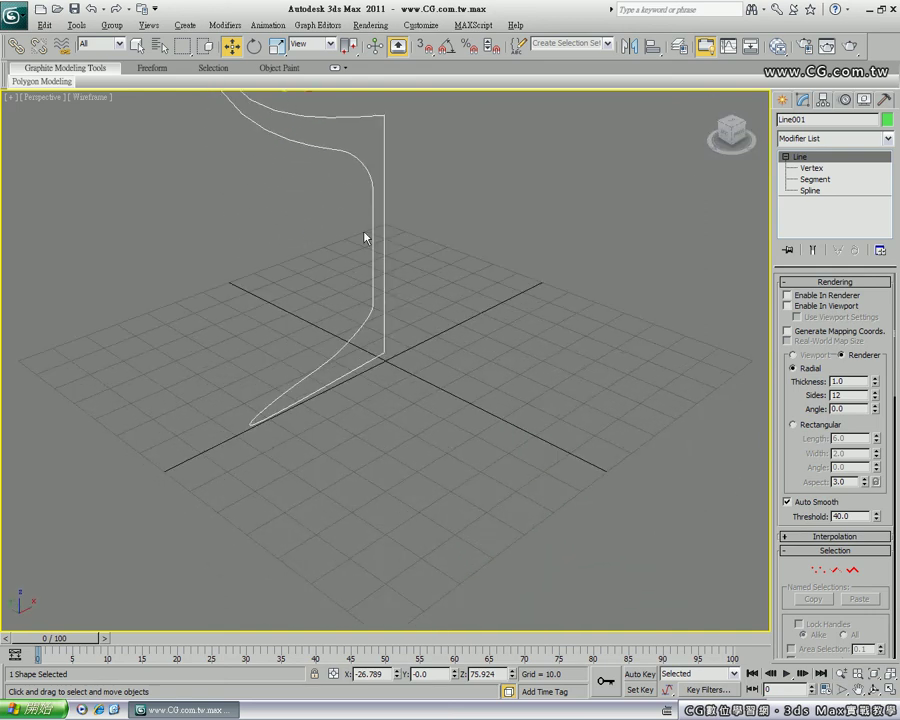
scroll(382, 269, "down", 3)
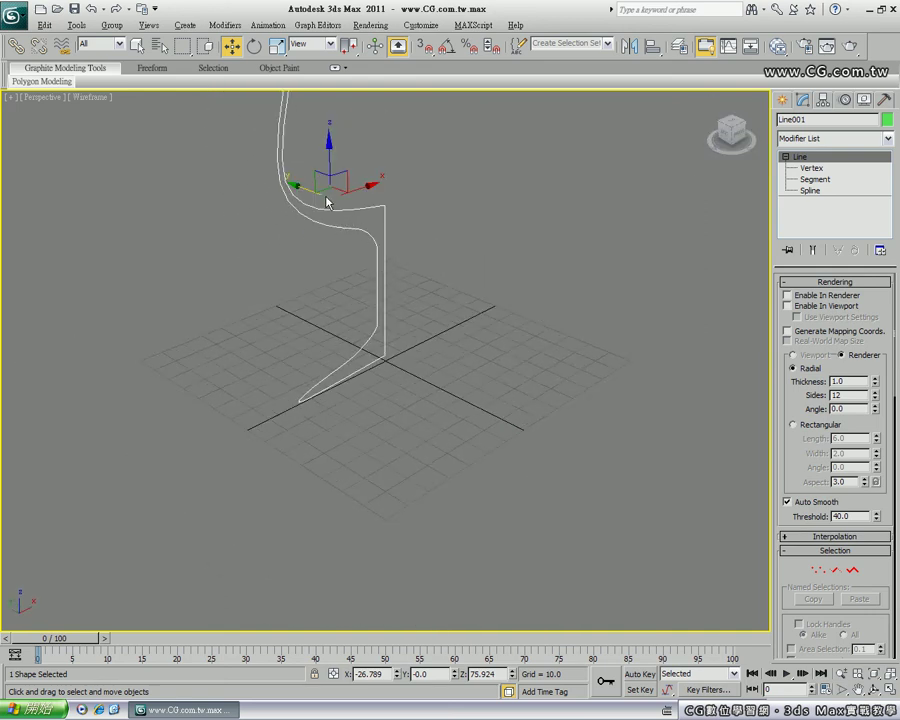
scroll(330, 250, "down", 2)
scroll(336, 240, "down", 2)
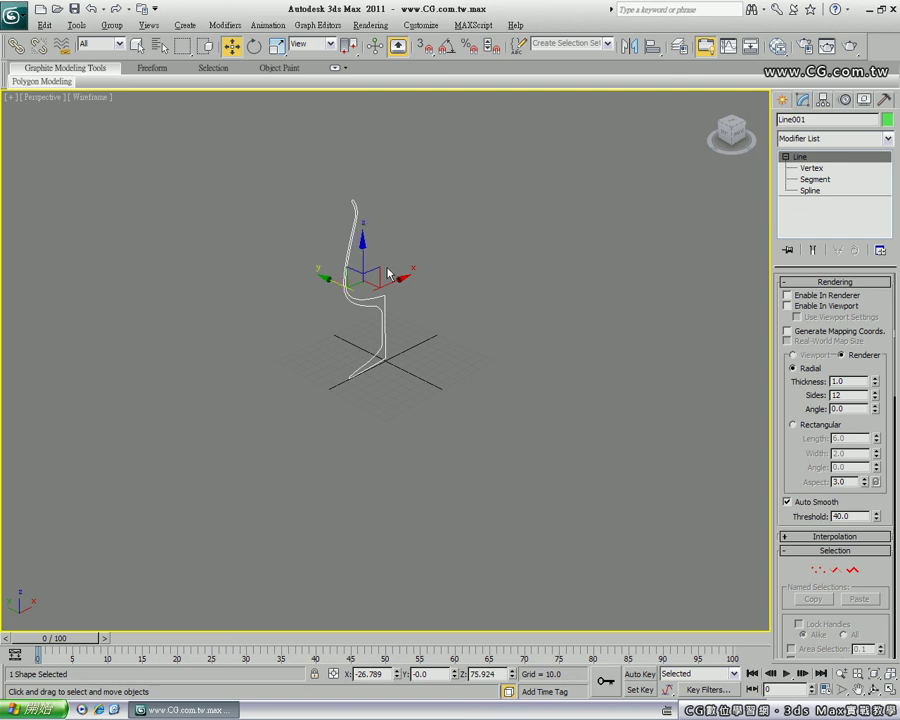
scroll(388, 270, "up", 2)
middle_click_drag(372, 304, 370, 384)
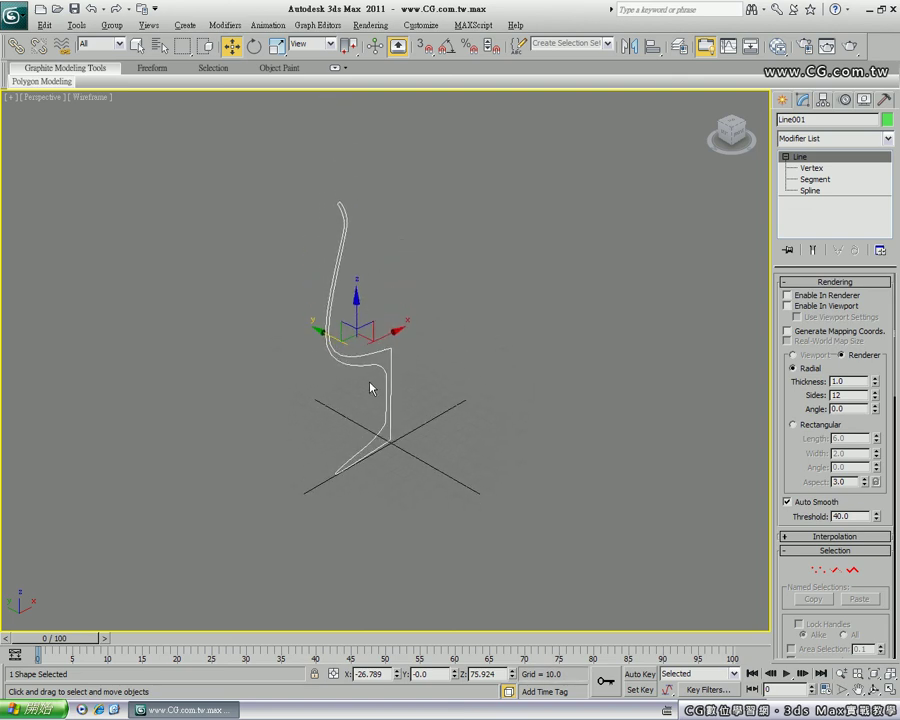
mouse_move(384, 328)
middle_mouse_down("alt")
mouse_move(247, 365)
mouse_move(418, 381)
mouse_move(312, 383)
mouse_move(348, 394)
mouse_move(404, 392)
mouse_move(381, 388)
mouse_move(402, 305)
mouse_move(392, 305)
mouse_move(509, 347)
middle_mouse_up("alt")
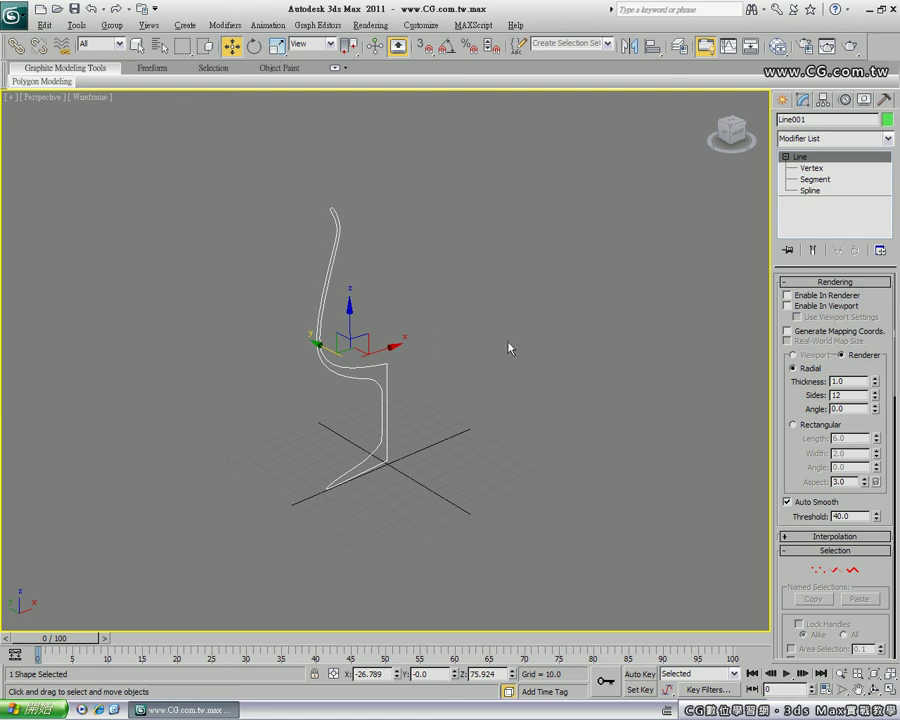
- Apply a Lathe modifier aligned to Max and show the goblet smooth shaded with F3
left_click(862, 145)
type("l")
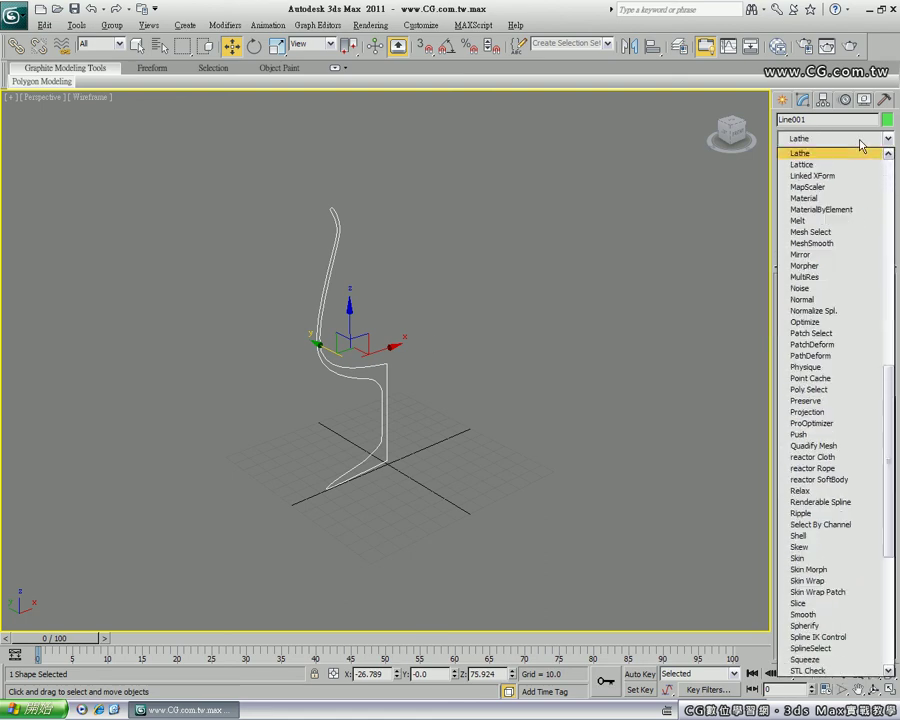
left_click(829, 156)
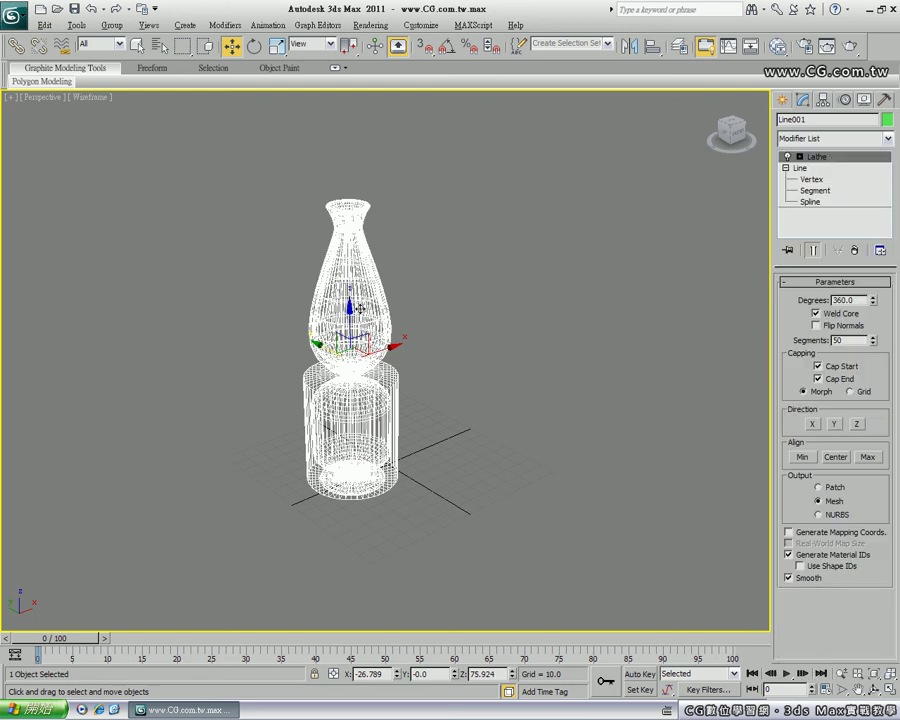
left_click(868, 457)
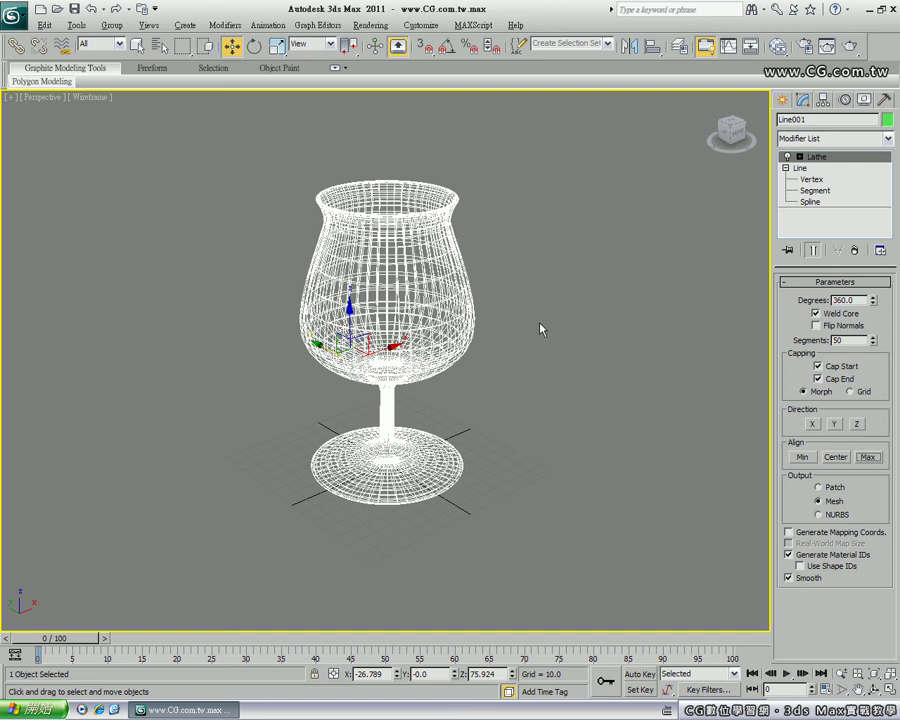
key("F3")
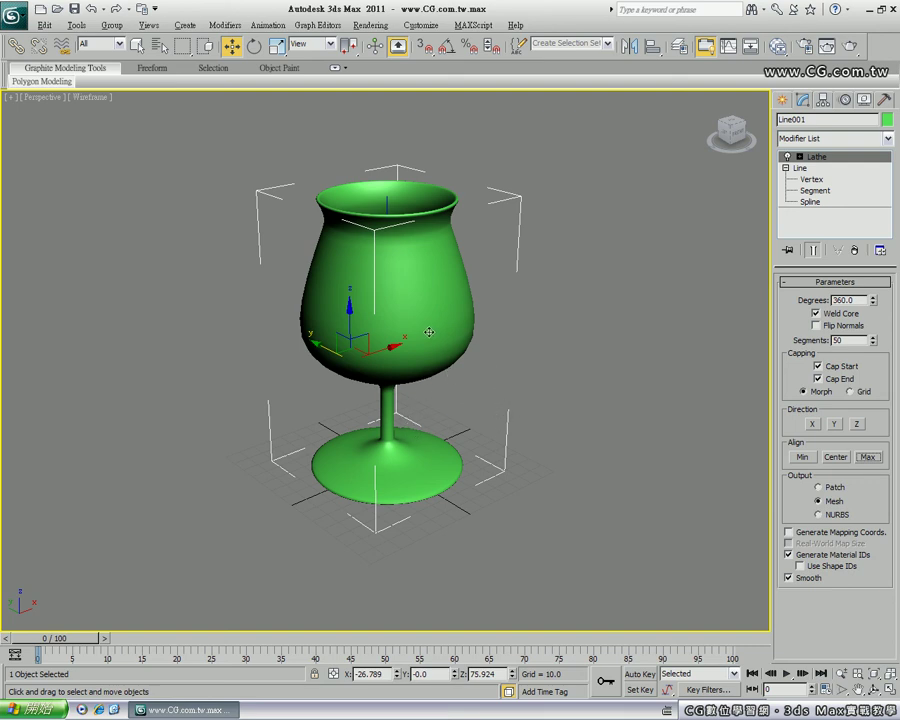
- Reframe the view slightly and click empty space to deselect the goblet
middle_click_drag(429, 332, 449, 350)
left_click(569, 338)
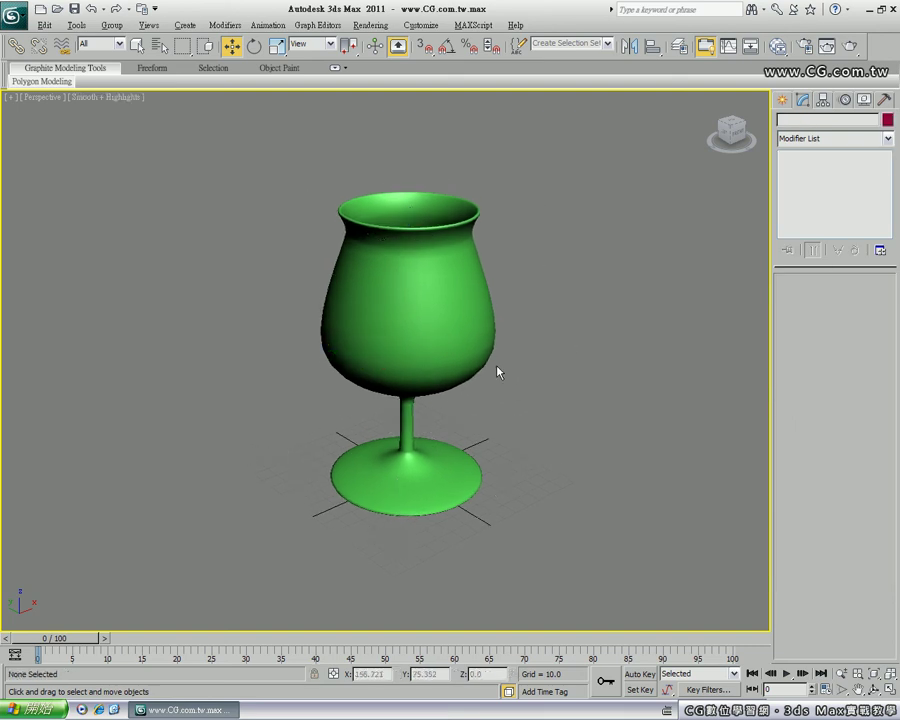